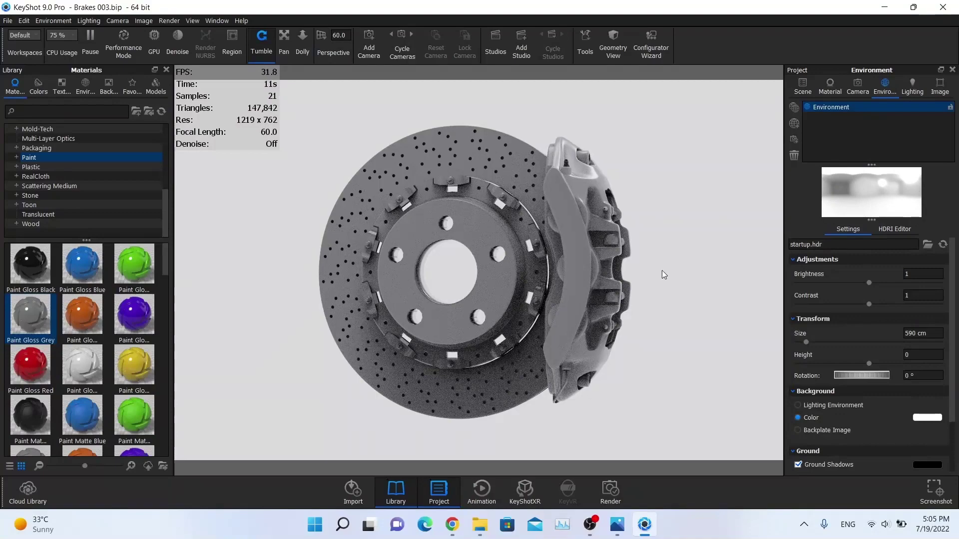
Examine the brake disc and caliper from several angles and review the scene's lighting settings
left_click_drag(664, 274, 525, 239)
scroll(524, 239, "down", 5)
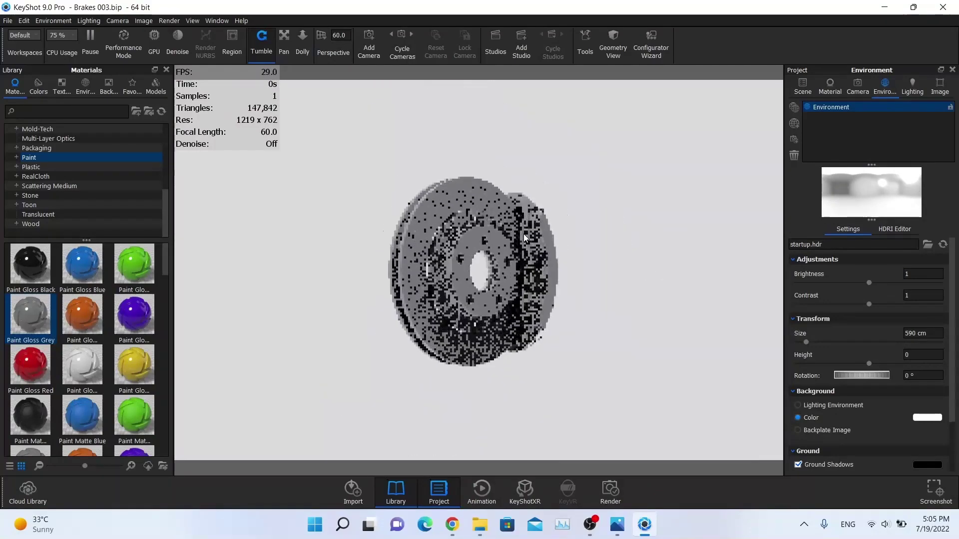
left_click_drag(368, 238, 669, 238)
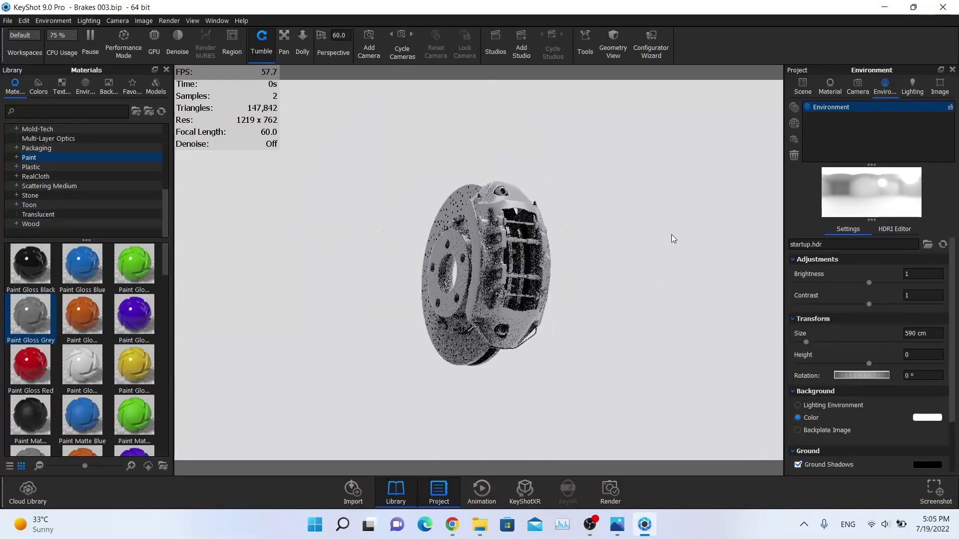
left_click_drag(588, 223, 615, 219)
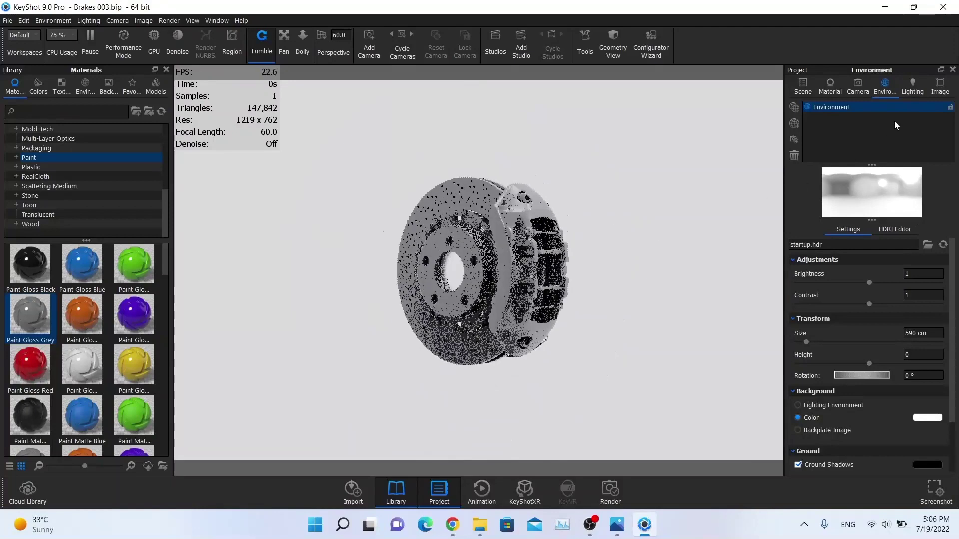
left_click(917, 89)
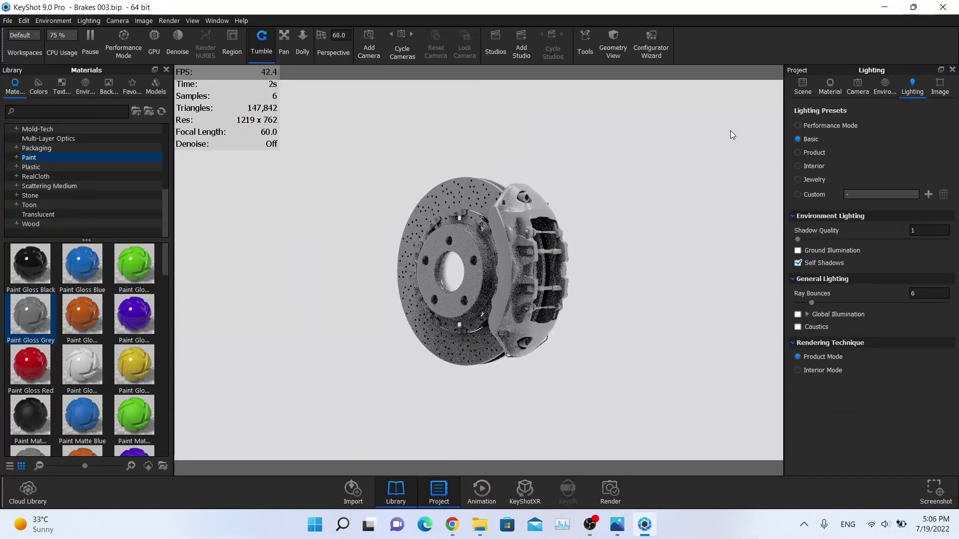
scroll(387, 235, "up", 3)
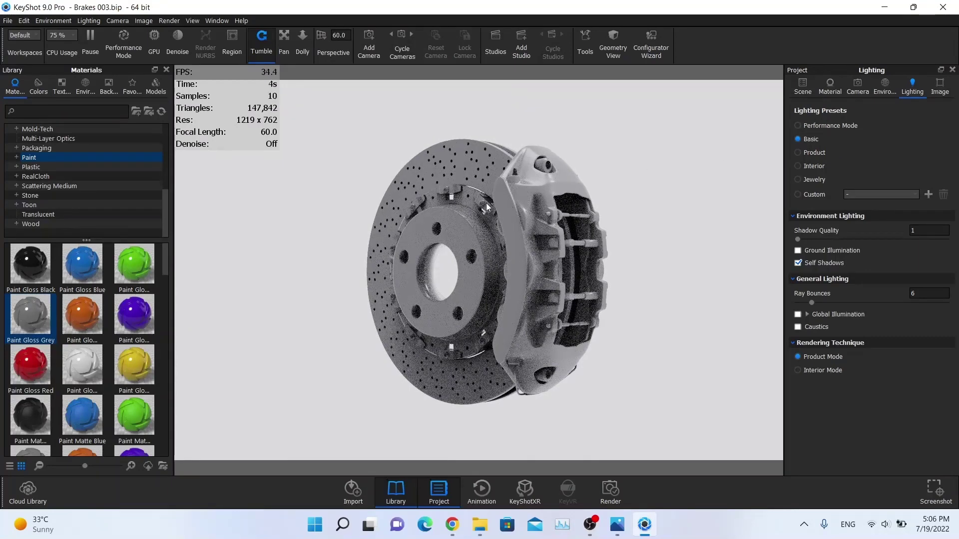
left_click_drag(486, 203, 757, 184)
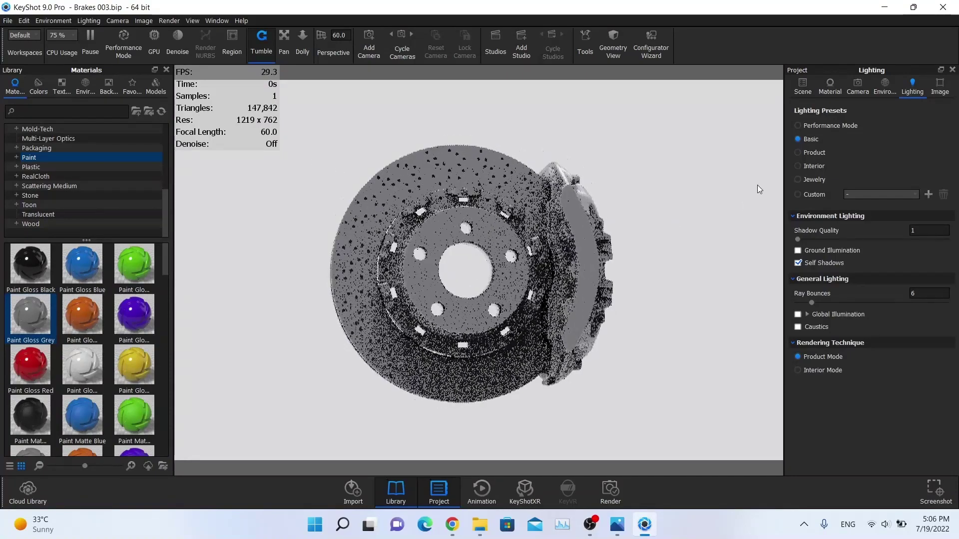
Switch the view to Camera 1 and set the environment's background color to black
left_click(860, 90)
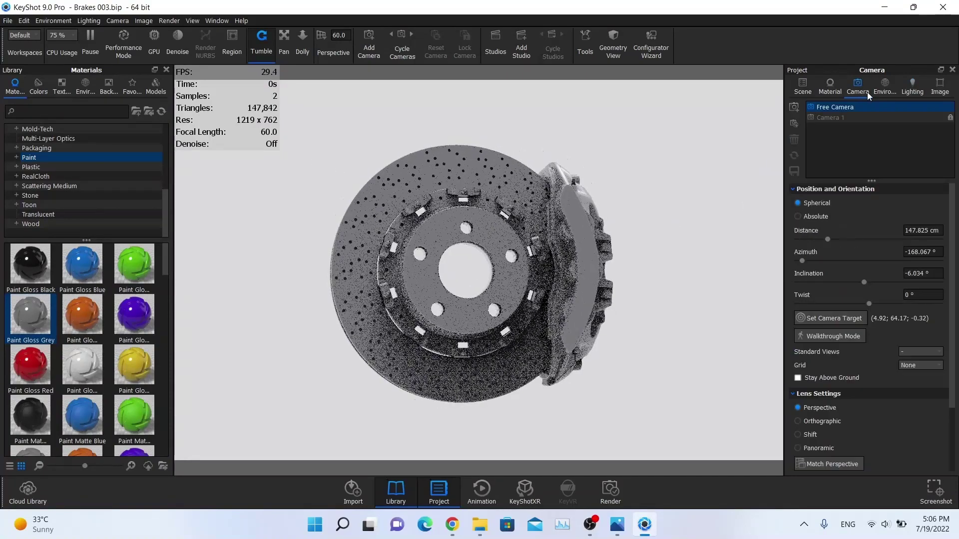
left_click(861, 117)
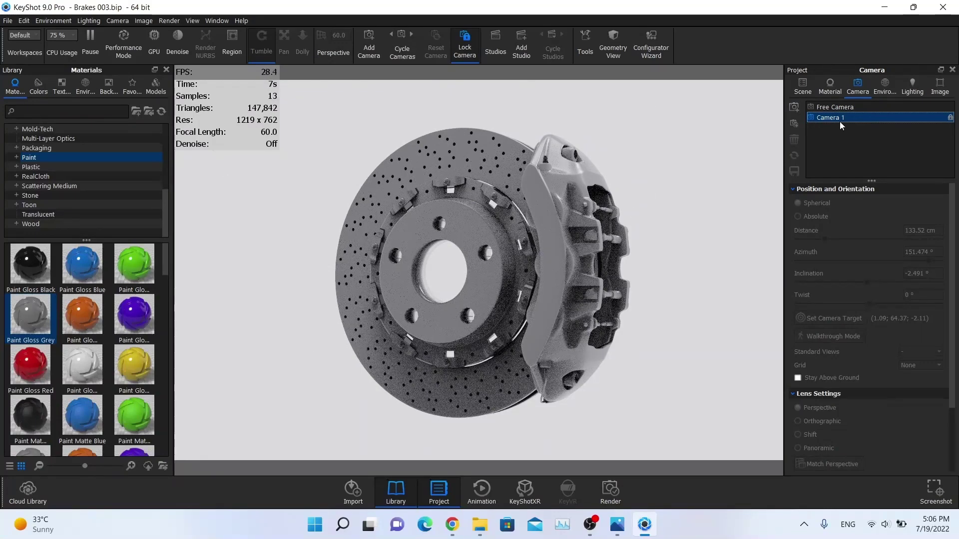
left_click(887, 91)
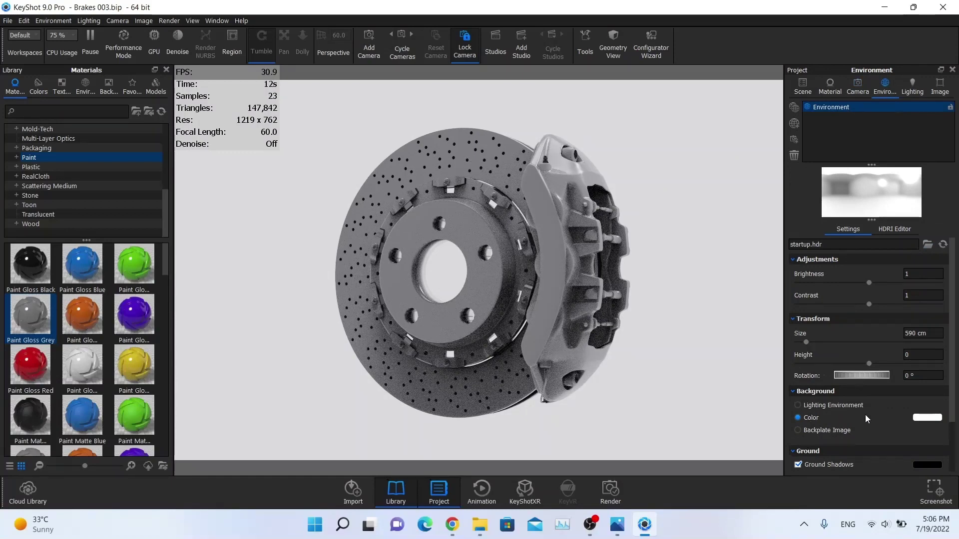
left_click(927, 418)
left_click_drag(694, 195, 637, 246)
left_click(714, 478)
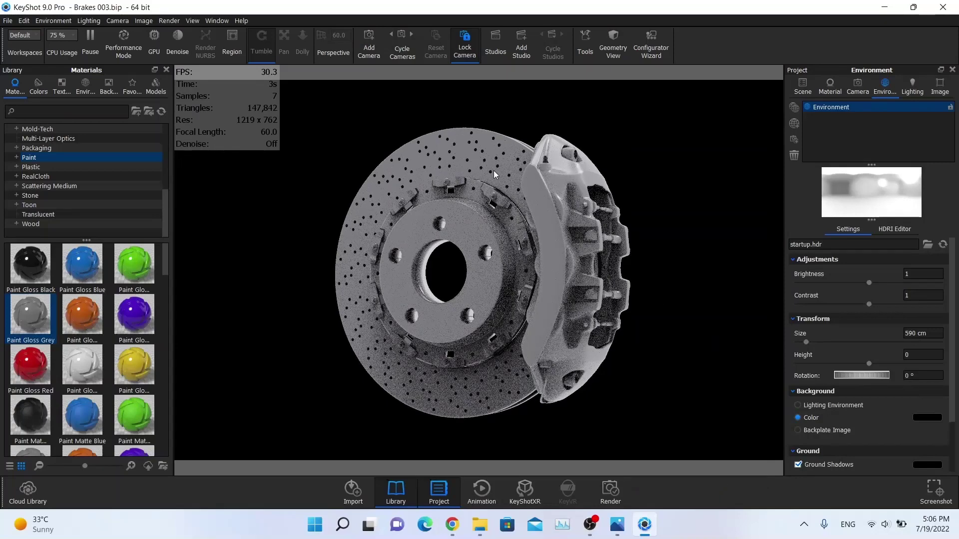
Apply the gold Pacific paint from the Axalta Paint materials to the brake caliper
left_click(802, 85)
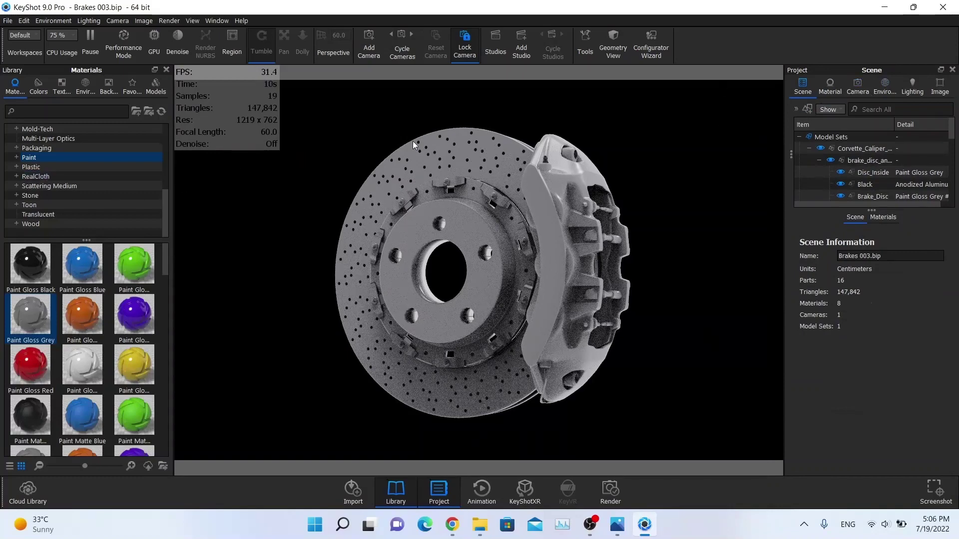
scroll(37, 158, "up", 5)
left_click(36, 158)
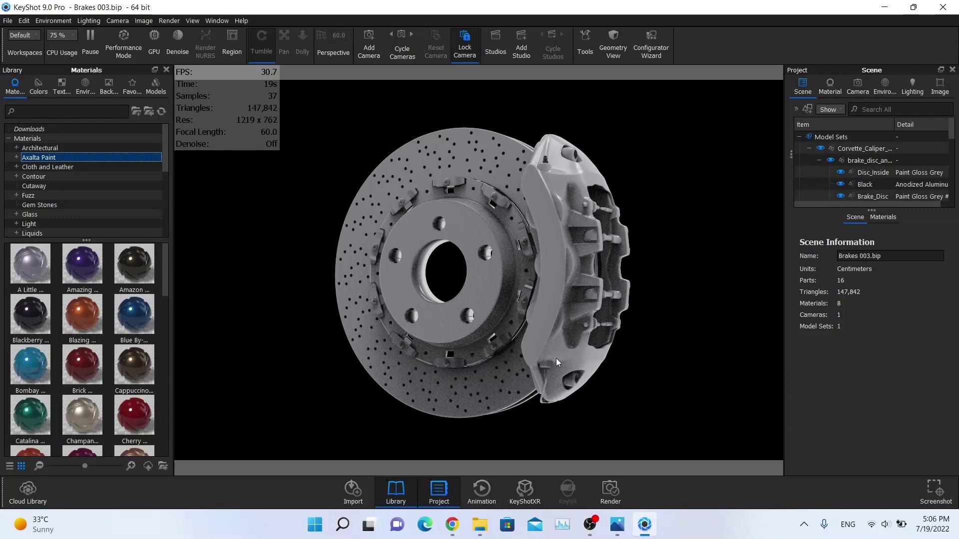
scroll(53, 320, "down", 10)
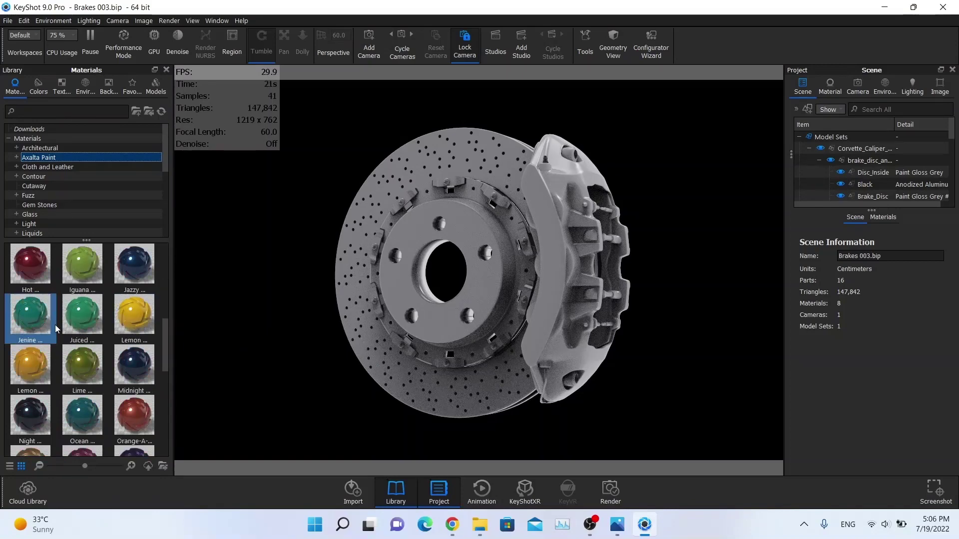
left_click_drag(34, 324, 559, 257)
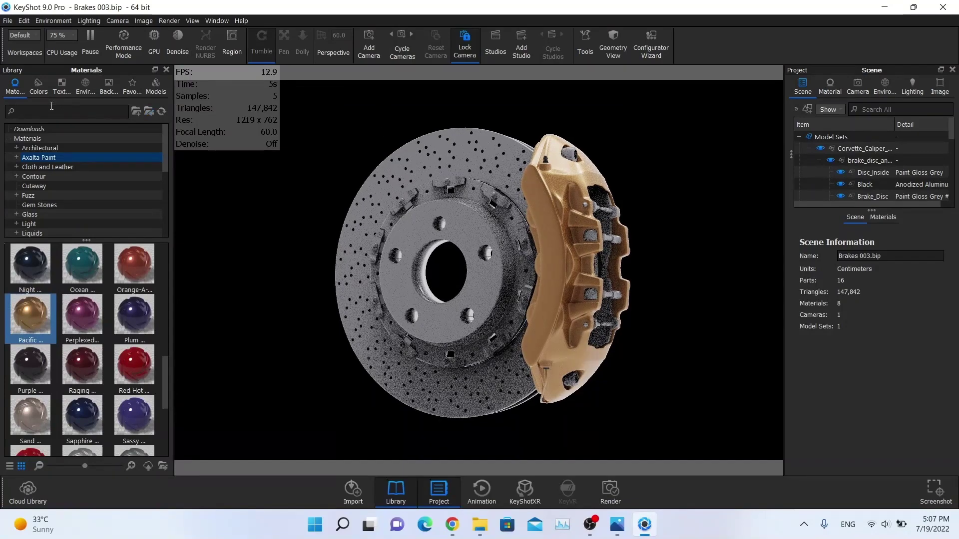
Search the material library for "metal rough" and apply Metal Rough Grey to the drilled brake disc
type("meta")
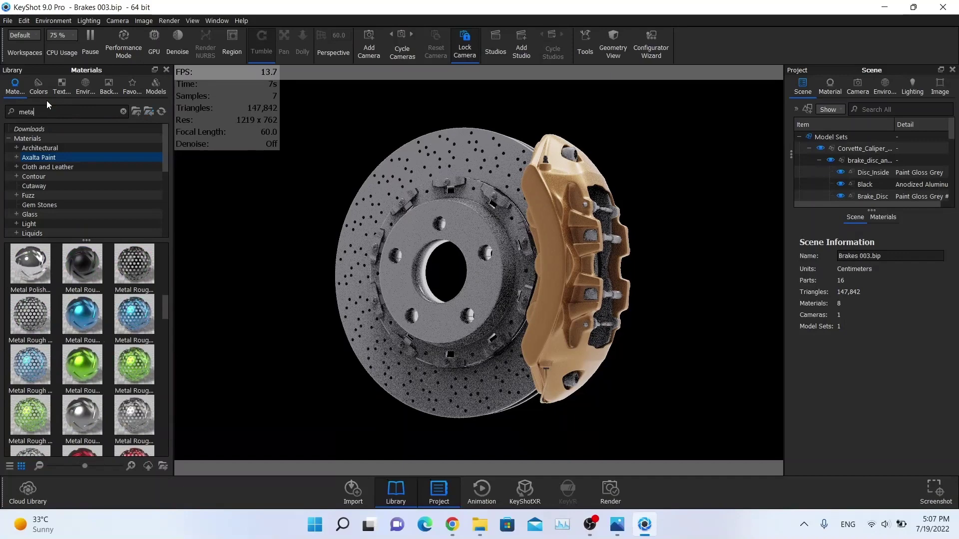
type("l rough")
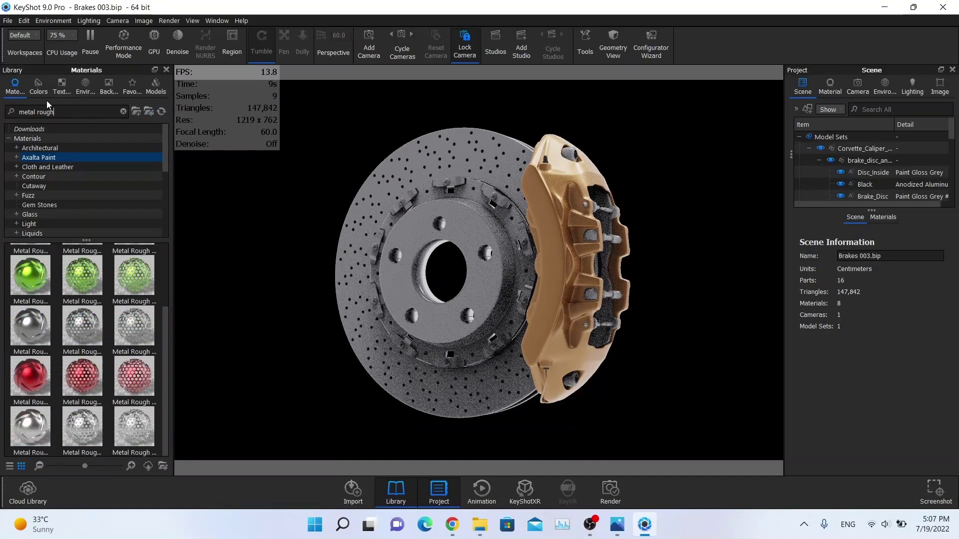
left_click_drag(34, 330, 462, 149)
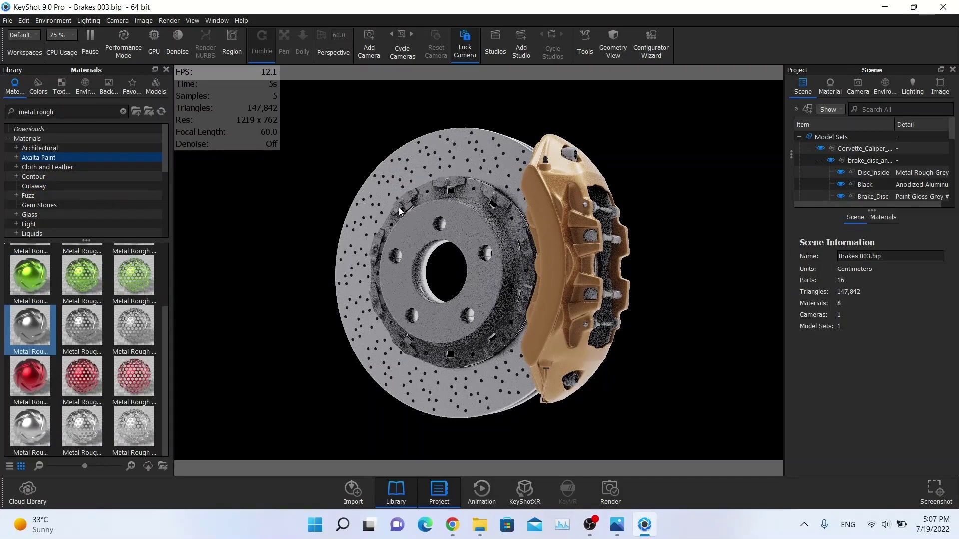
Apply Anodized Aluminum Rough Black to the disc's central hub and the recessed area inside the caliper
scroll(26, 173, "down", 2)
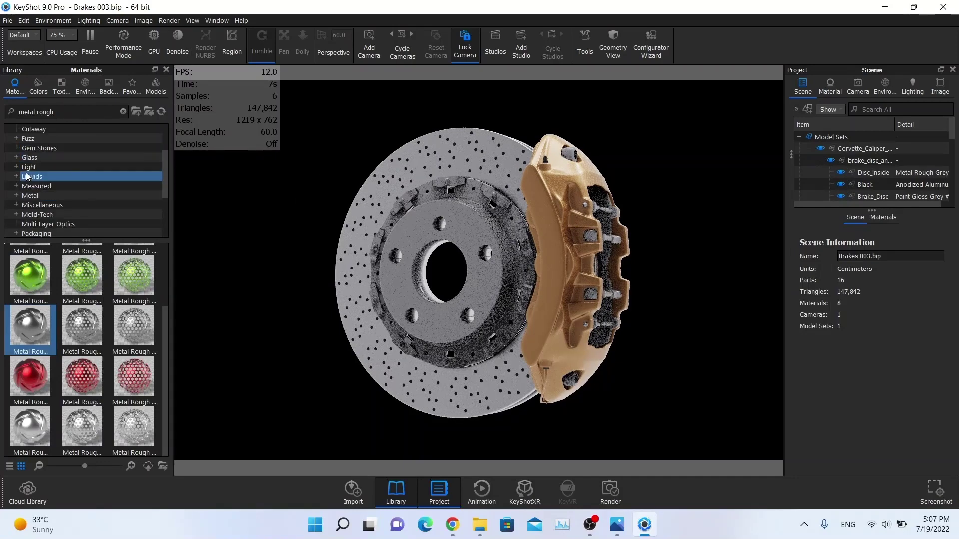
left_click(23, 196)
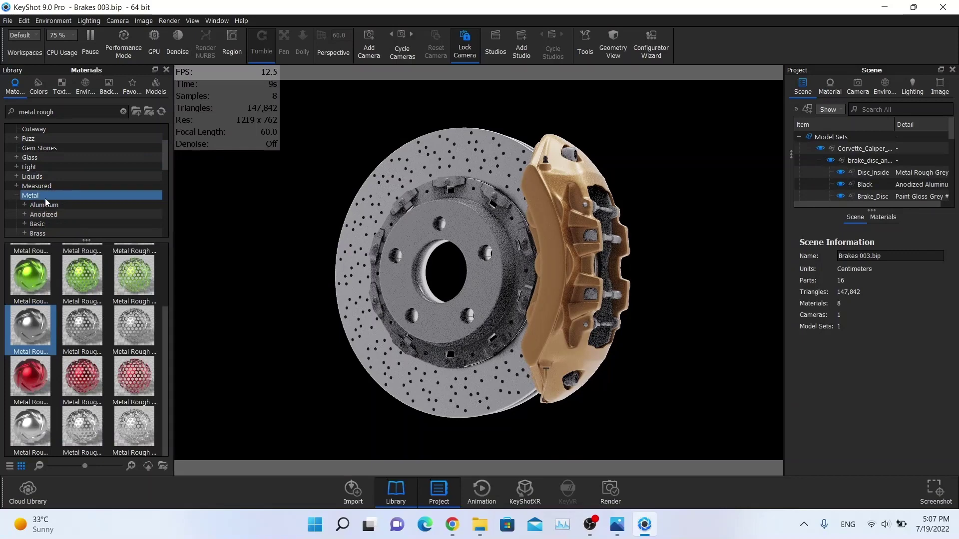
scroll(49, 199, "down", 1)
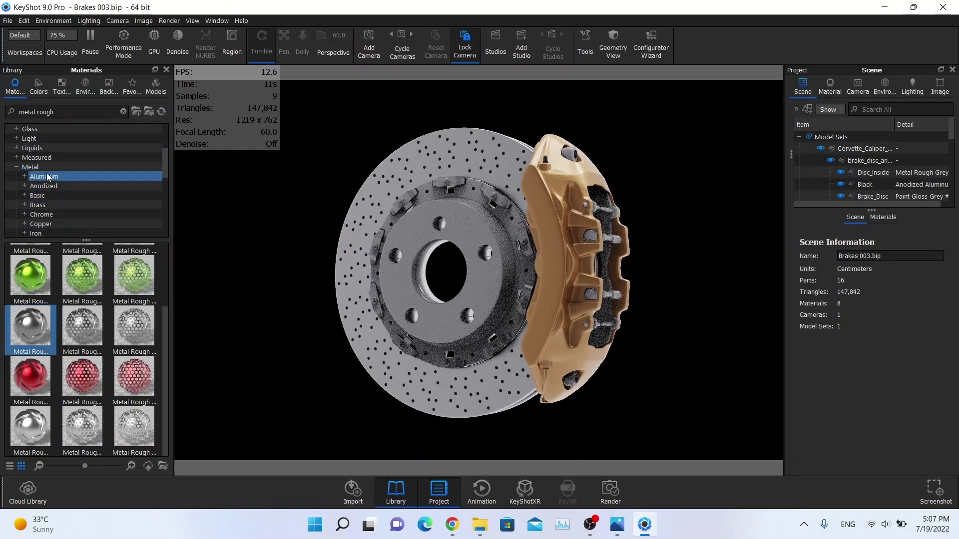
left_click(25, 178)
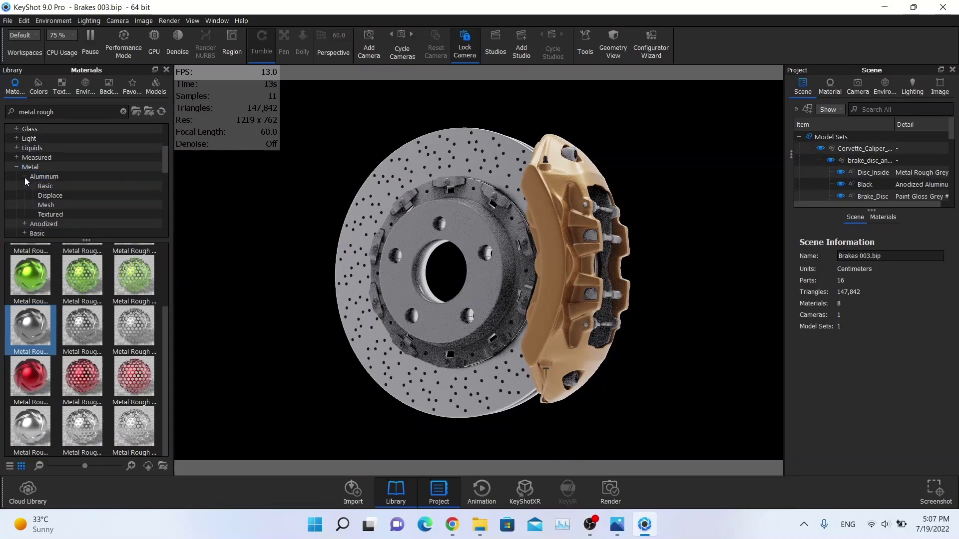
left_click(25, 177)
left_click(24, 185)
left_click(47, 214)
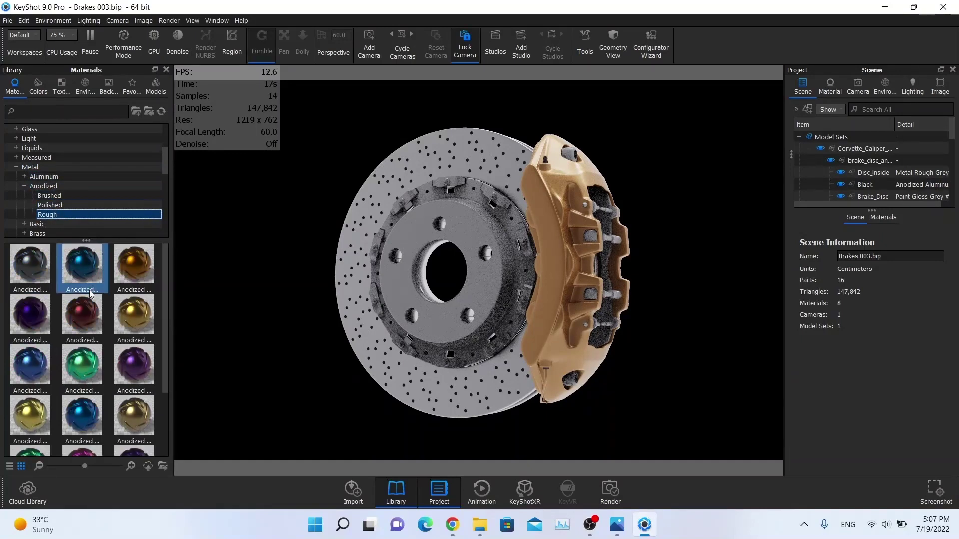
scroll(75, 280, "up", 2)
left_click(40, 269)
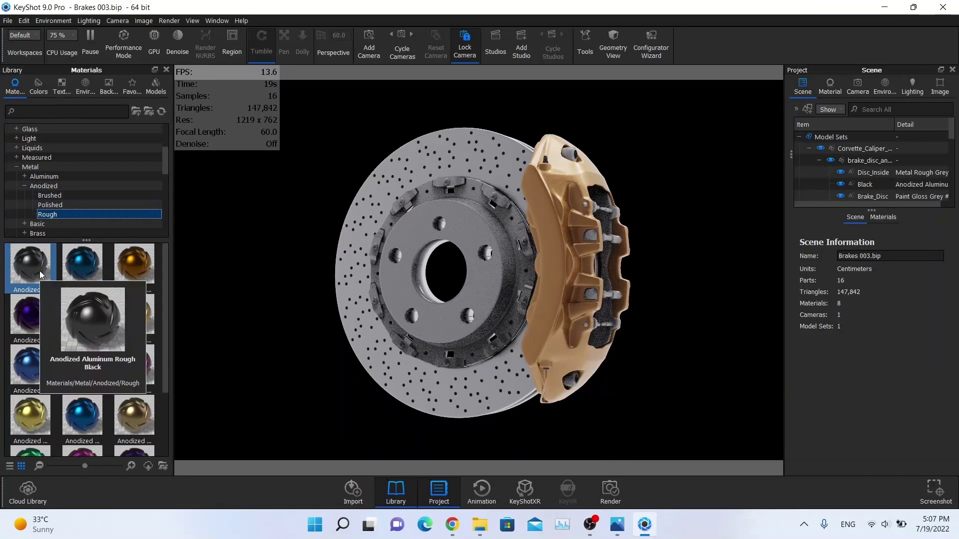
left_click_drag(39, 270, 404, 236)
left_click(590, 273)
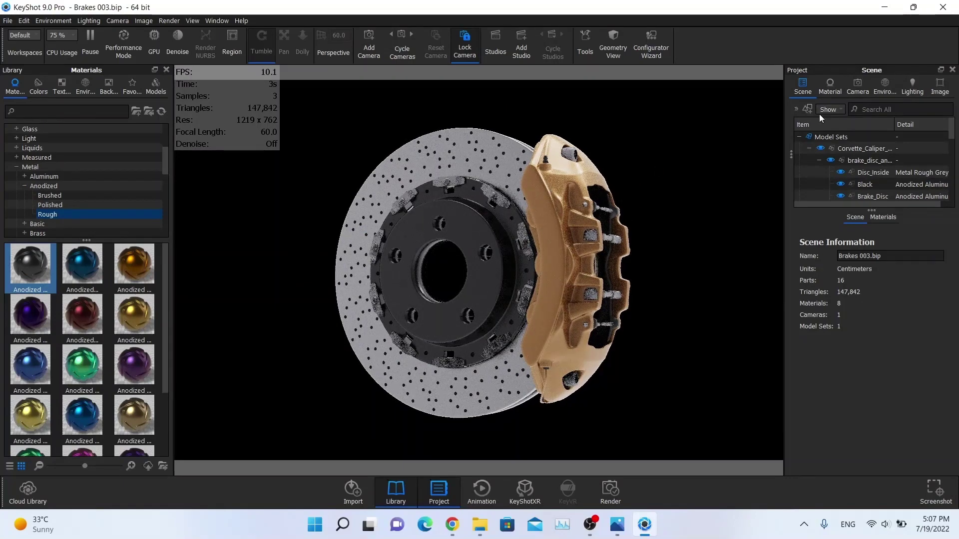
Add a new environment to the project
left_click(885, 87)
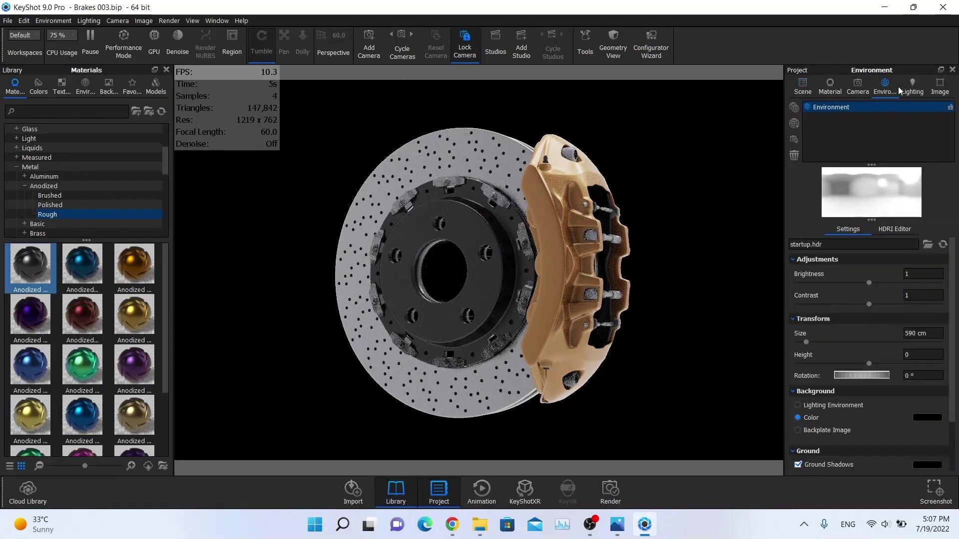
left_click(794, 123)
double_click(835, 118)
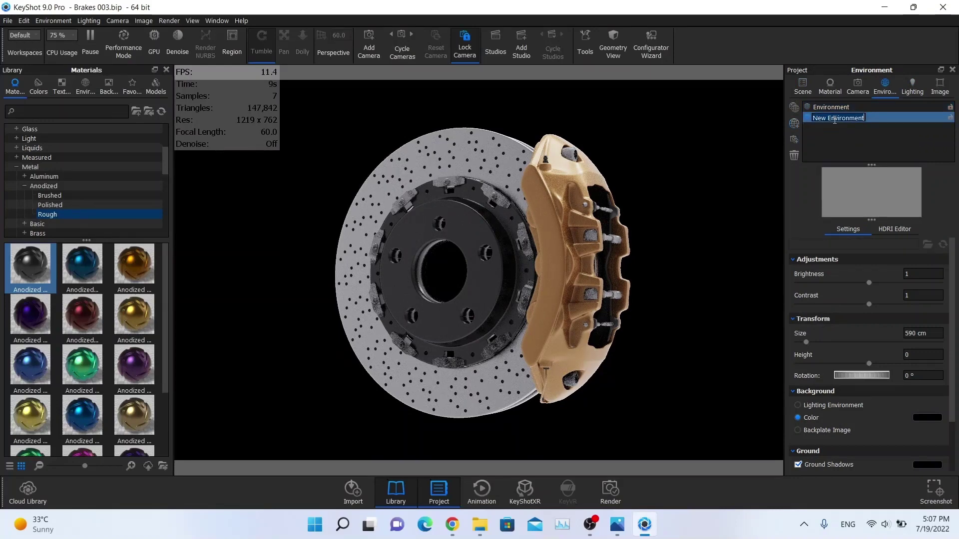
Set the new environment's HDRI background to 10000 x 5000 resolution and black color (#000000)
left_click(886, 229)
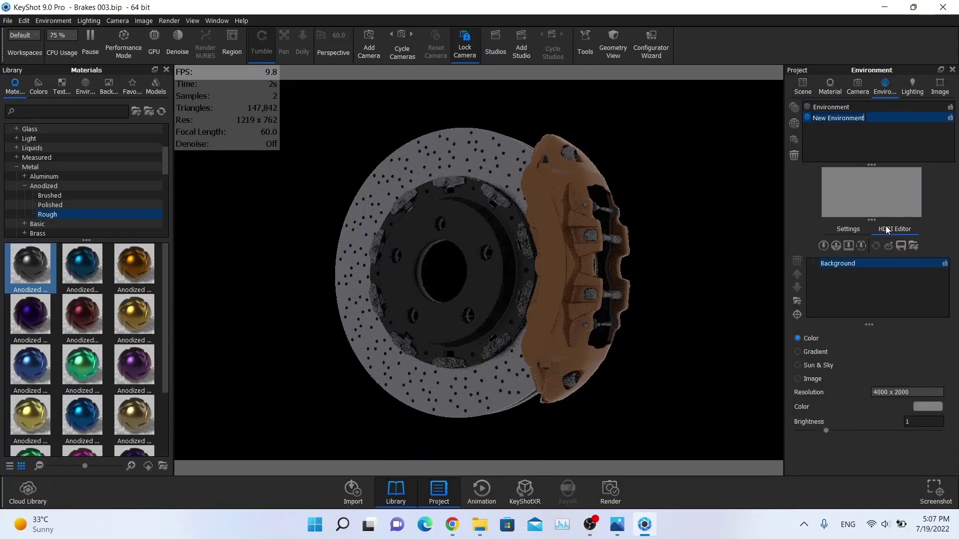
left_click(916, 393)
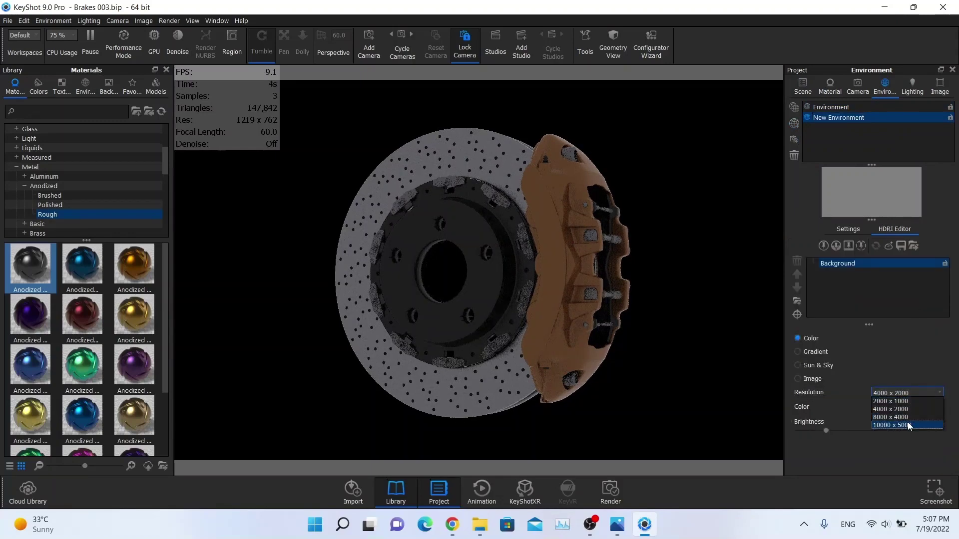
left_click(923, 424)
left_click(928, 407)
left_click_drag(742, 223, 615, 343)
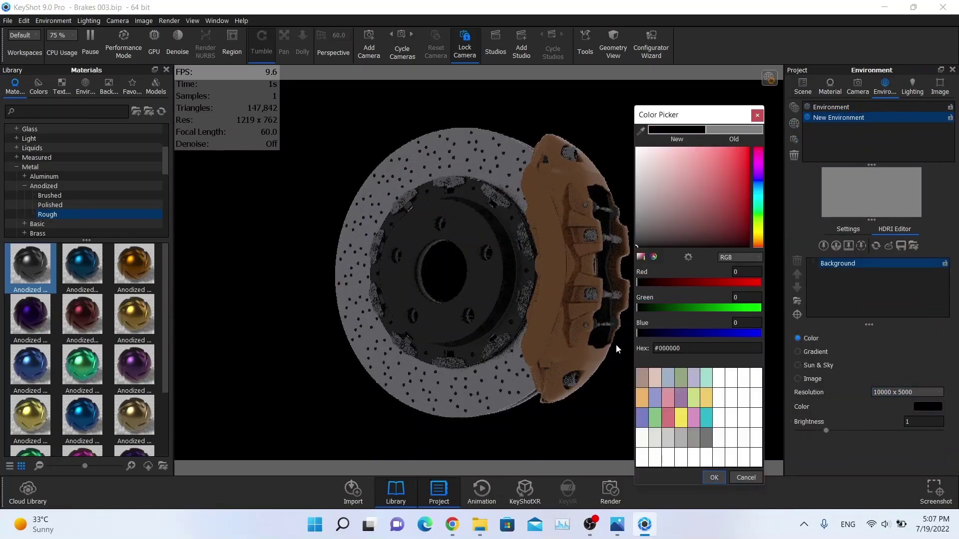
left_click(714, 477)
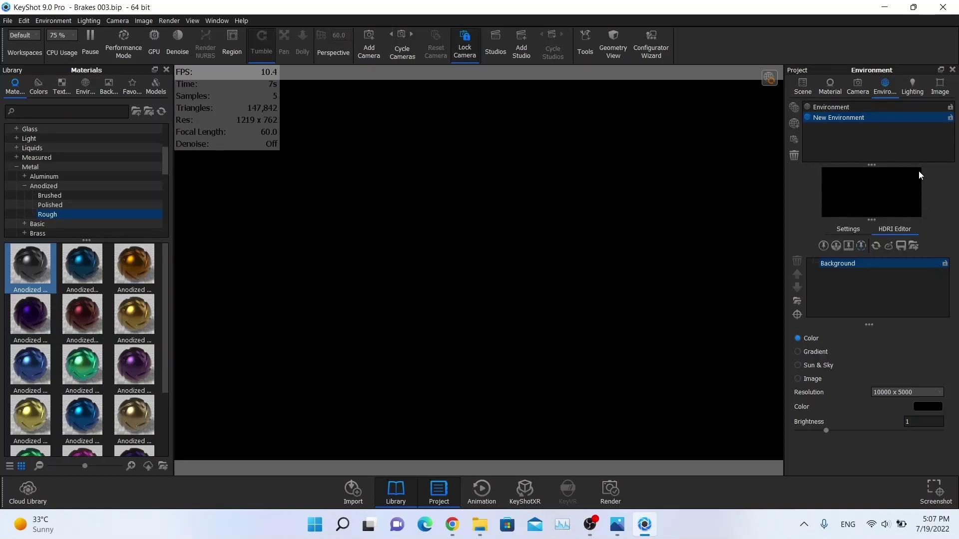
Add a light pin to the new environment, make it rectangular and set its falloff to 1
left_click(824, 245)
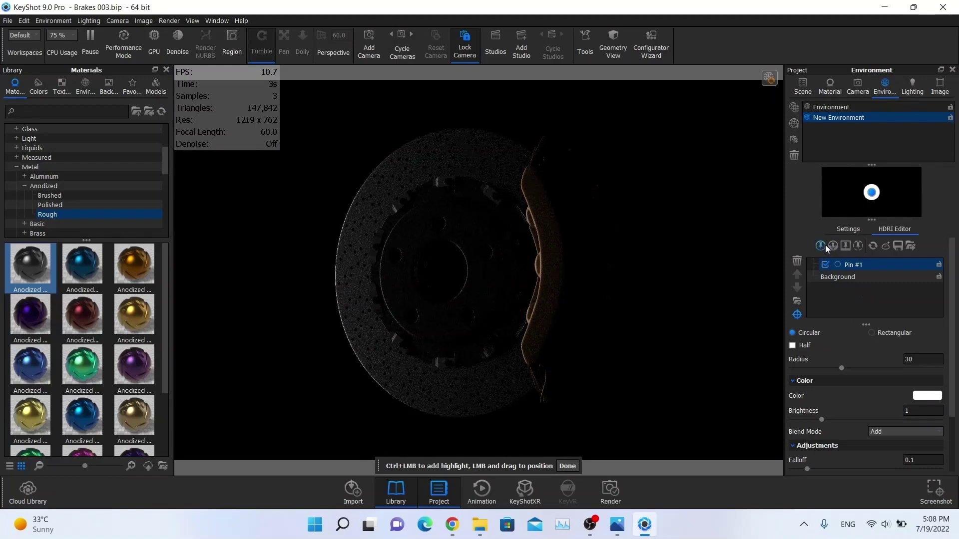
left_click(879, 334)
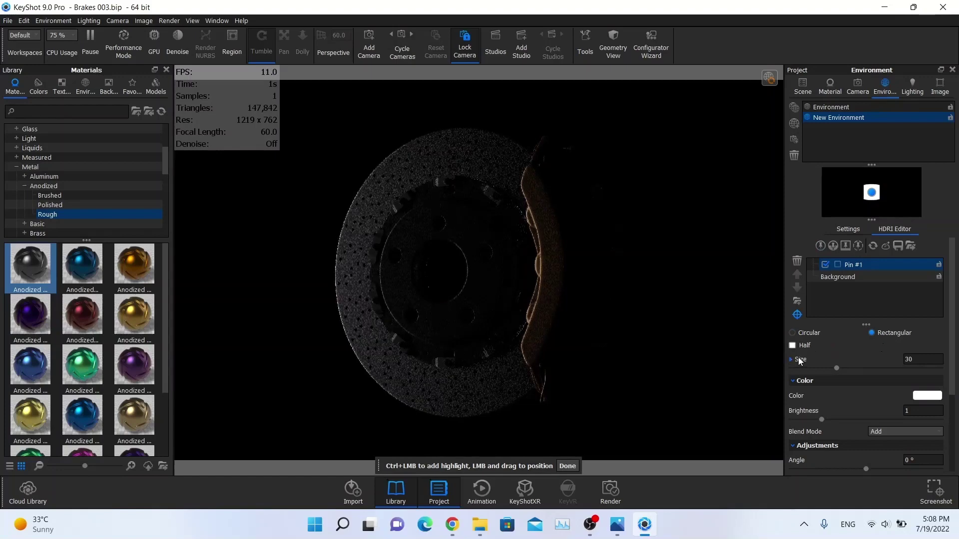
scroll(804, 367, "down", 2)
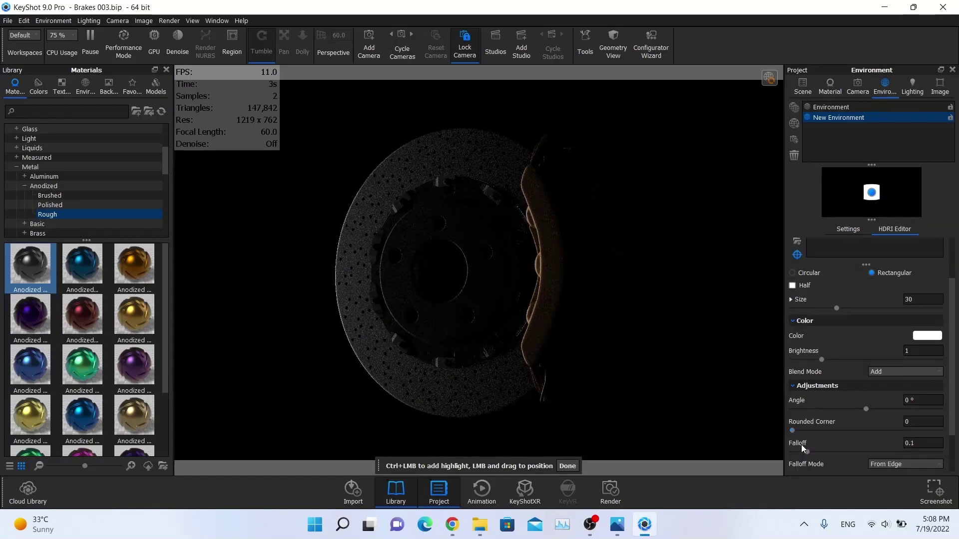
left_click_drag(807, 452, 940, 452)
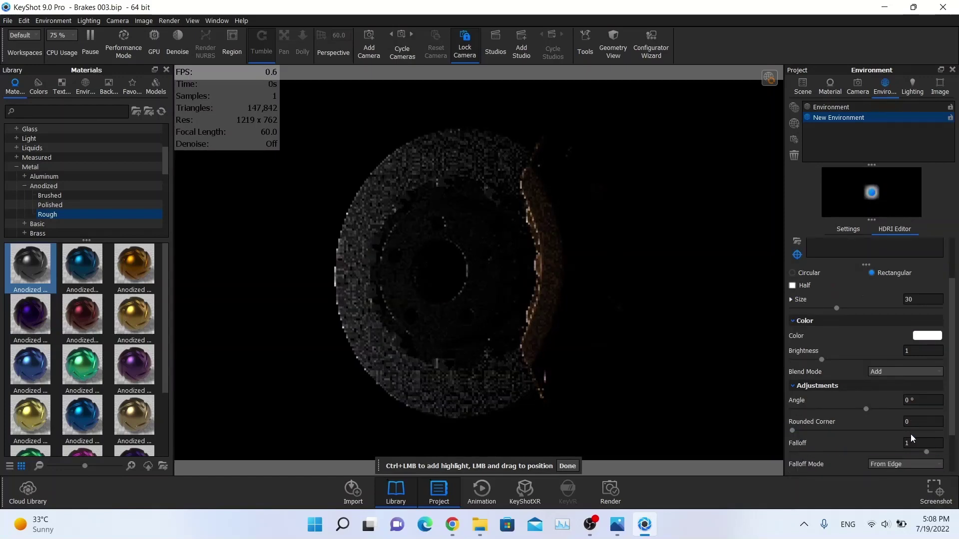
scroll(896, 409, "up", 1)
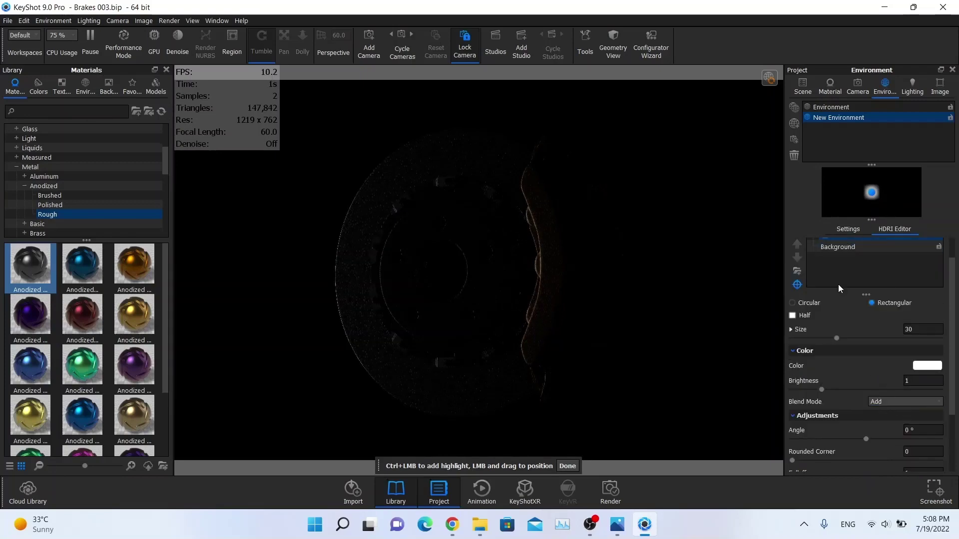
Set the rectangular pin's size to 60 and make it a half pin
double_click(928, 330)
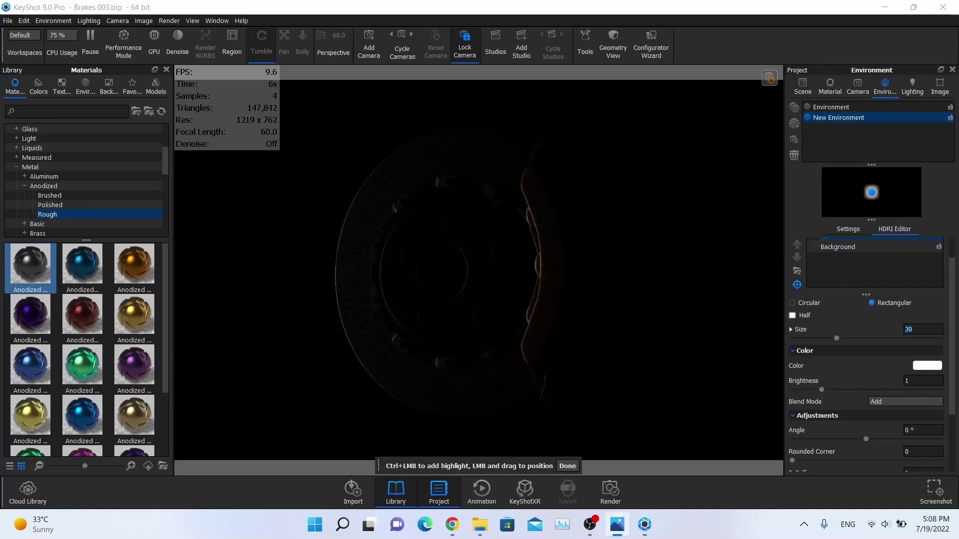
key("alt+Tab")
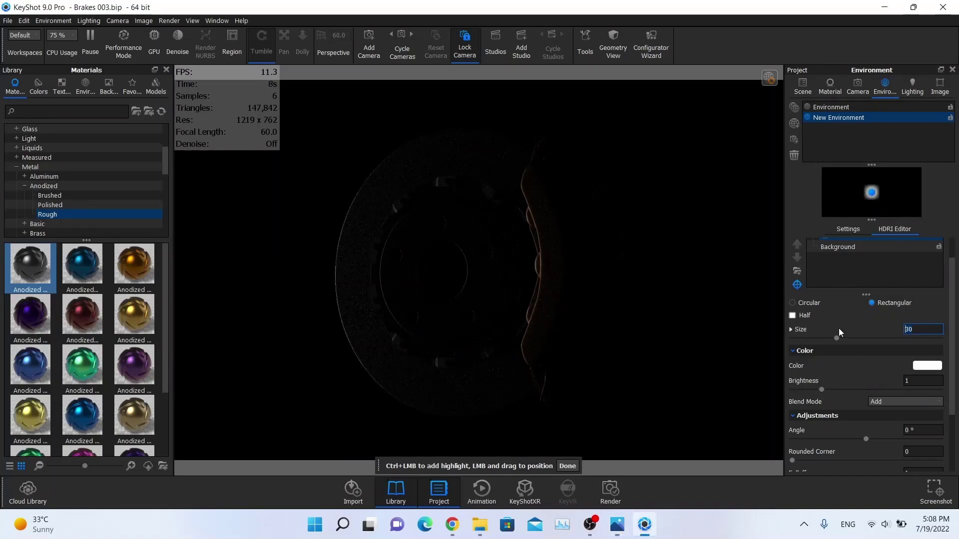
type("60")
key("Return")
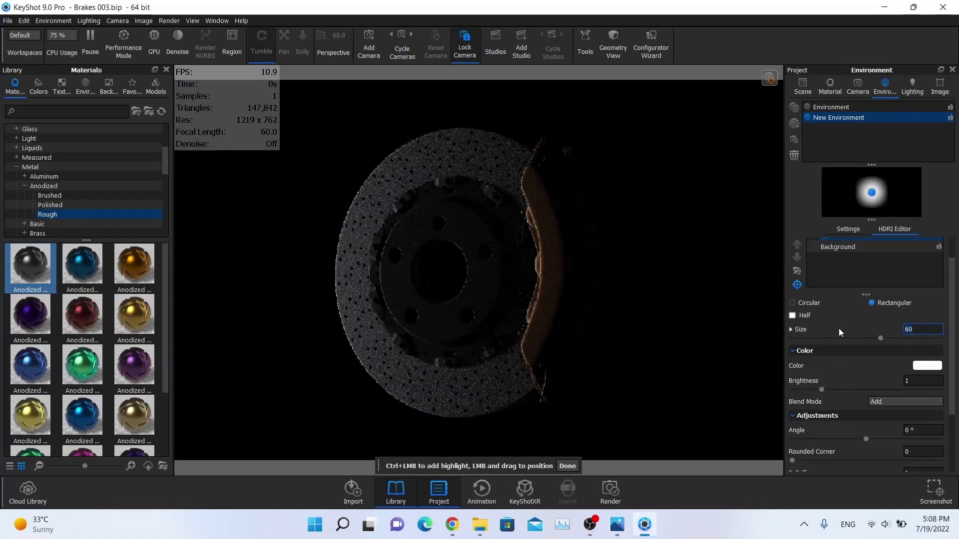
left_click(792, 315)
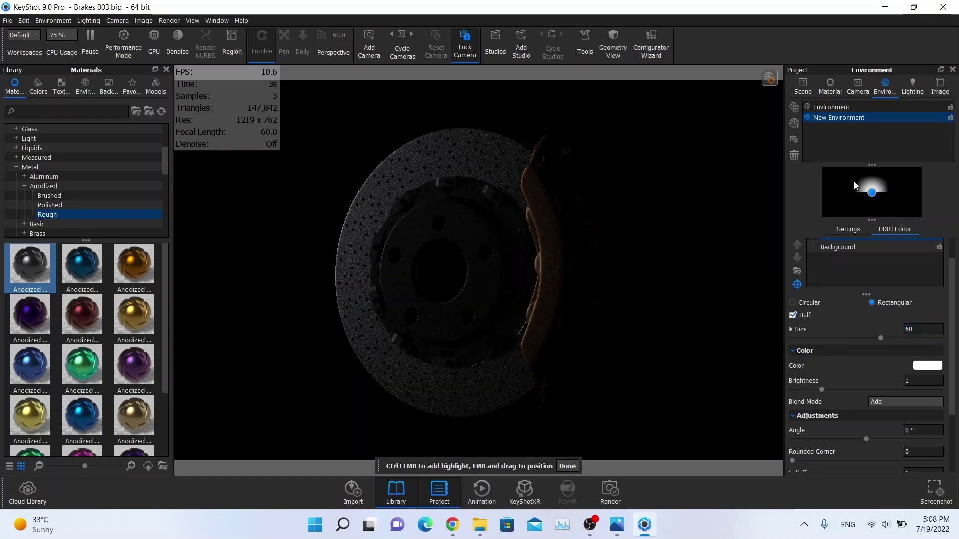
Set the rectangular pin's Y size separately to 40
left_click(799, 329)
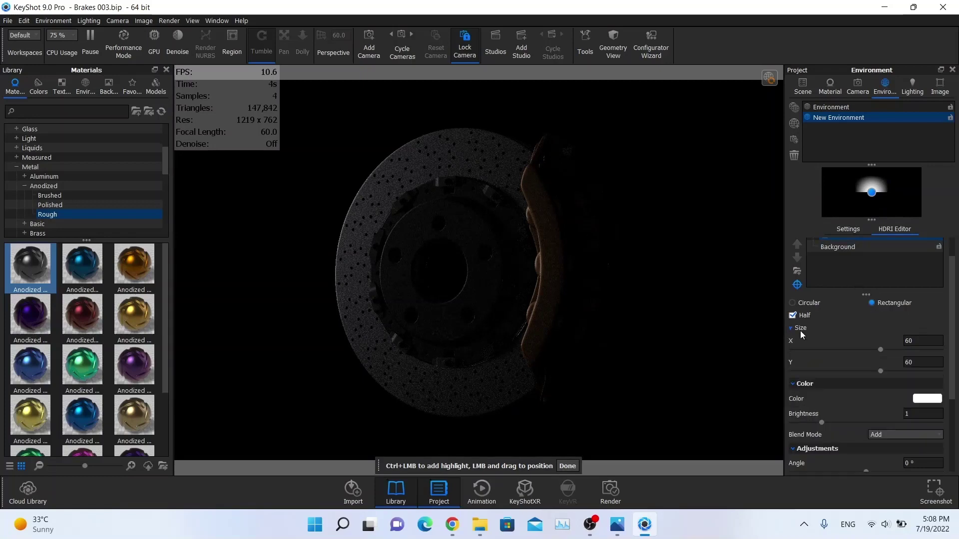
left_click(928, 342)
key("Tab")
type("40")
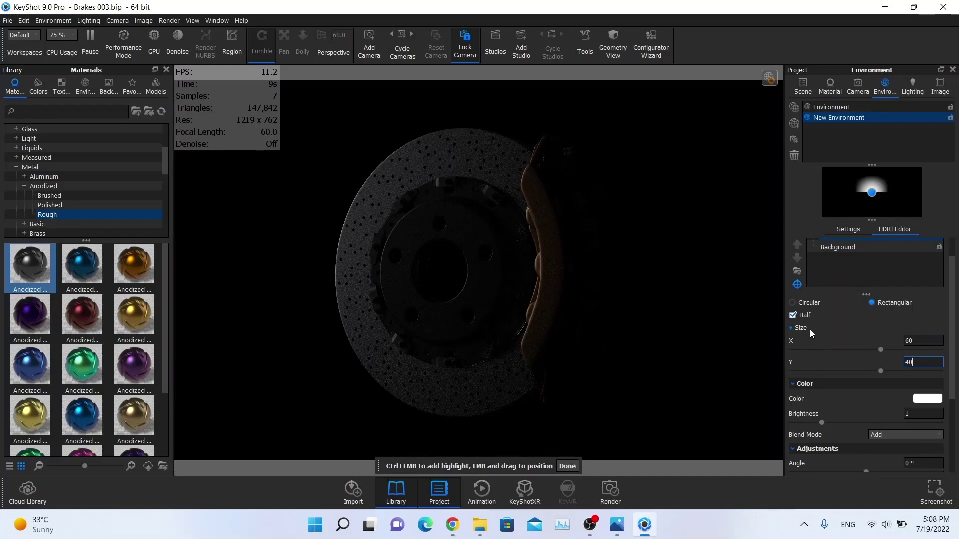
key("Return")
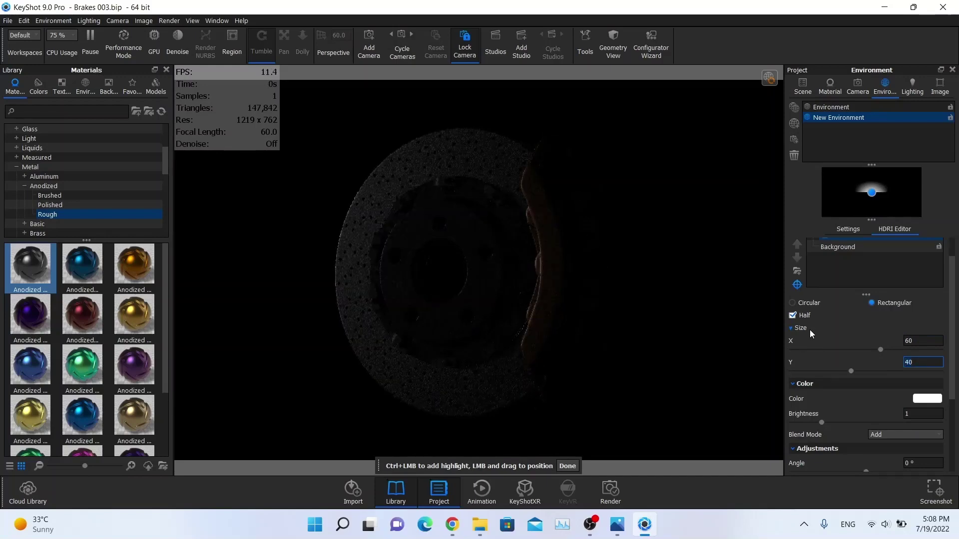
Set the rectangular pin's angle to 90°
scroll(864, 382, "down", 2)
left_click(911, 403)
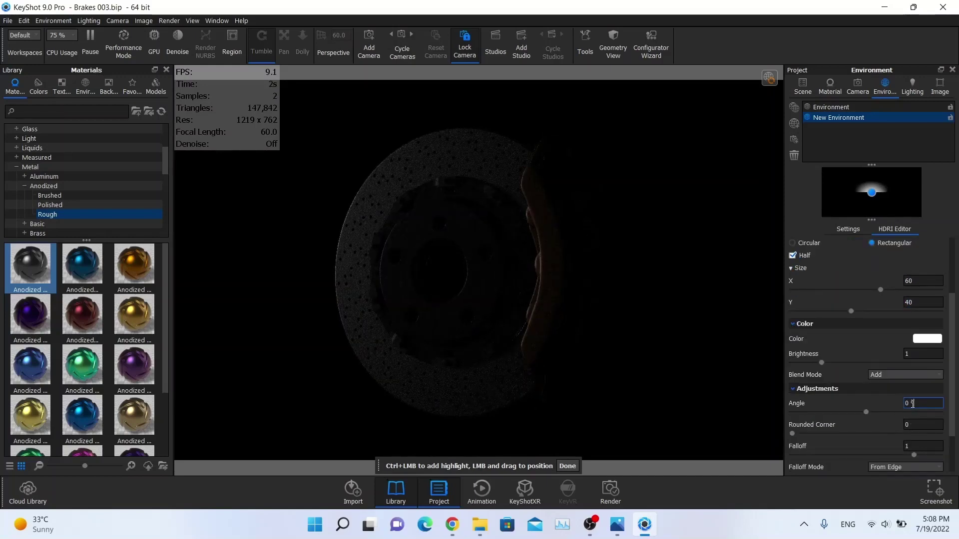
type("9")
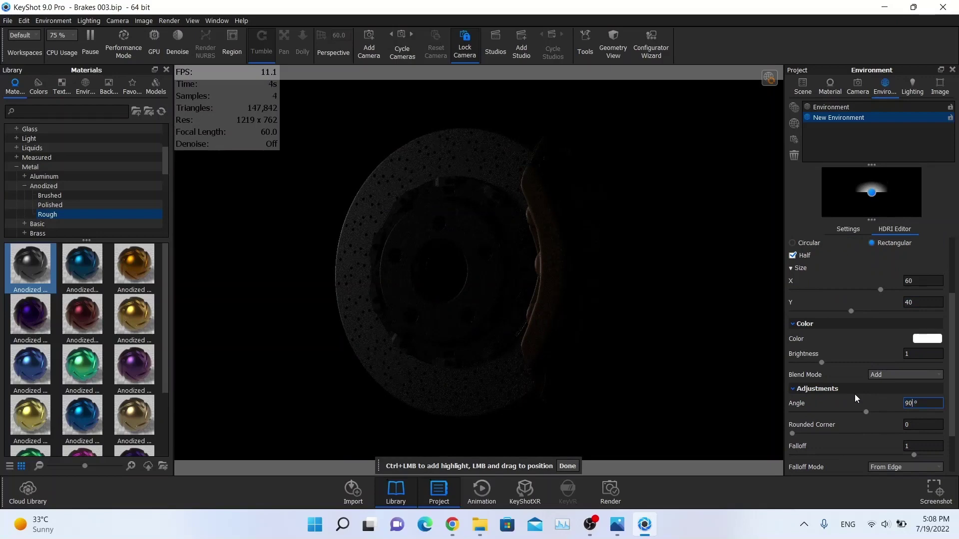
key("Return")
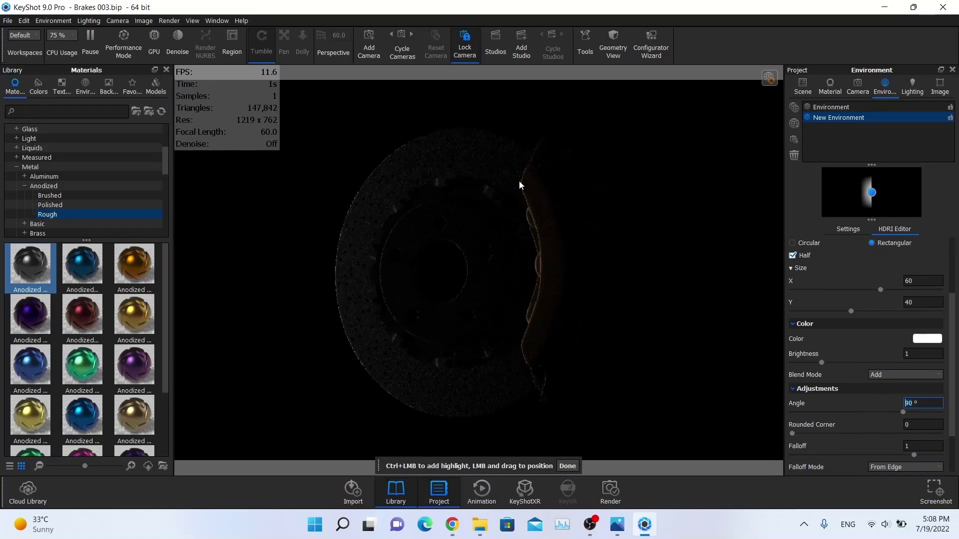
Aim the rectangular pin's highlight at the caliper, with an azimuth of -110.52° and an elevation of 4.86°
scroll(795, 290, "up", 3)
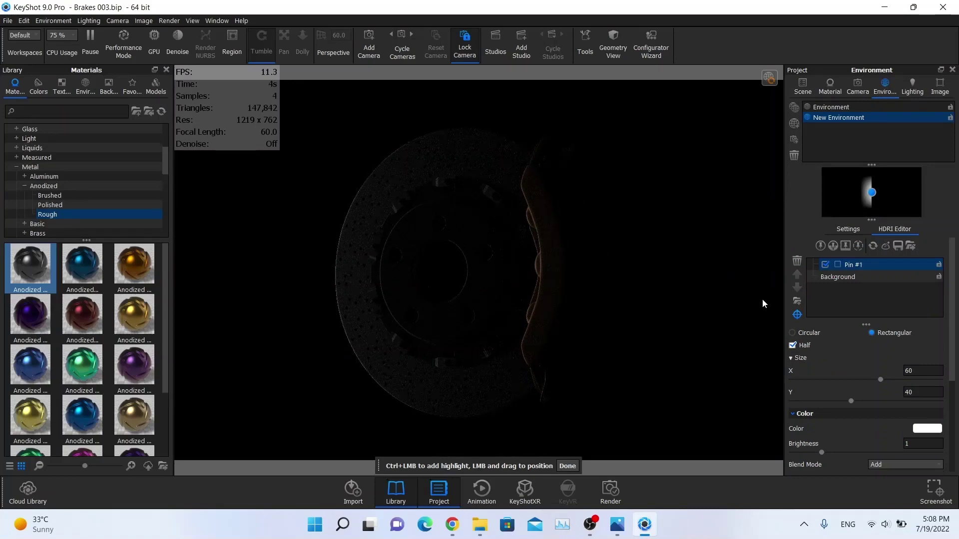
left_click(570, 244)
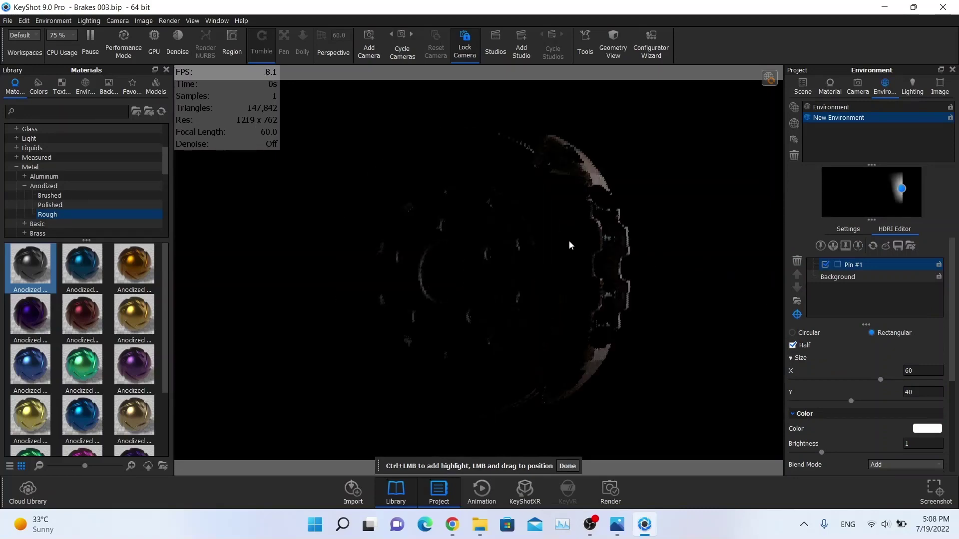
left_click(576, 235)
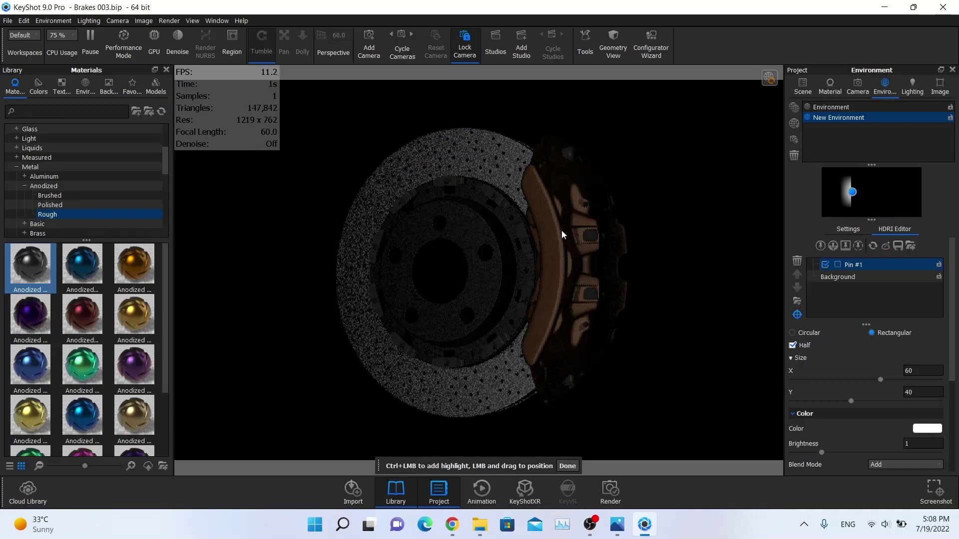
left_click(560, 229)
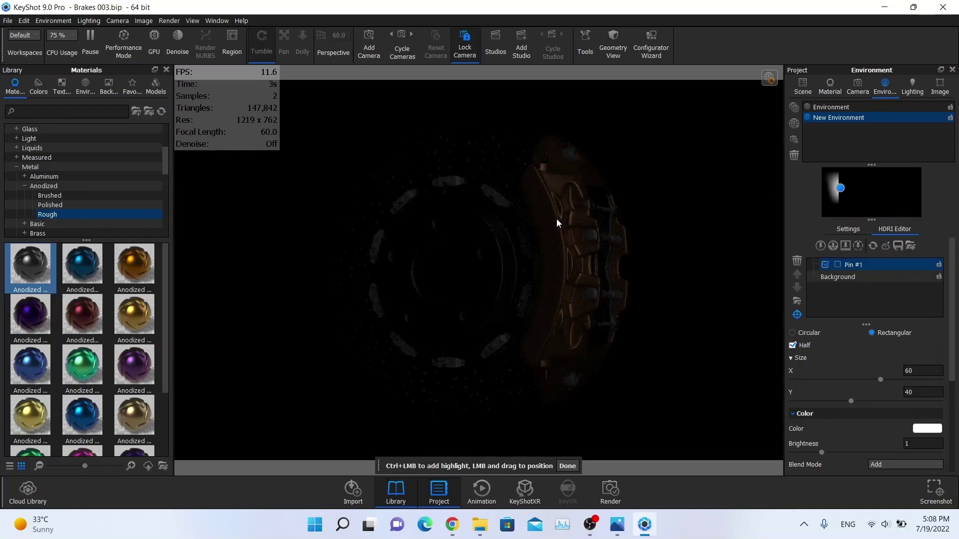
left_click(556, 219)
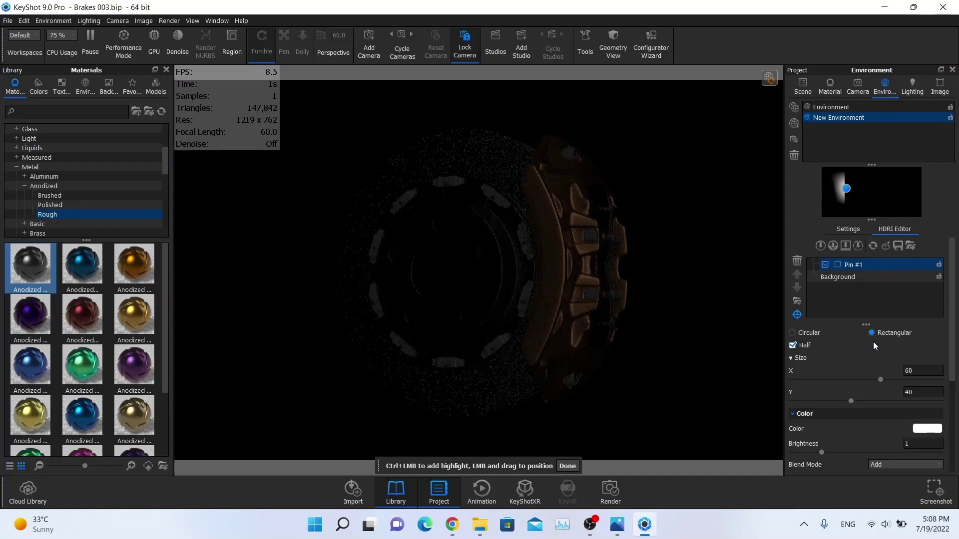
scroll(873, 345, "down", 3)
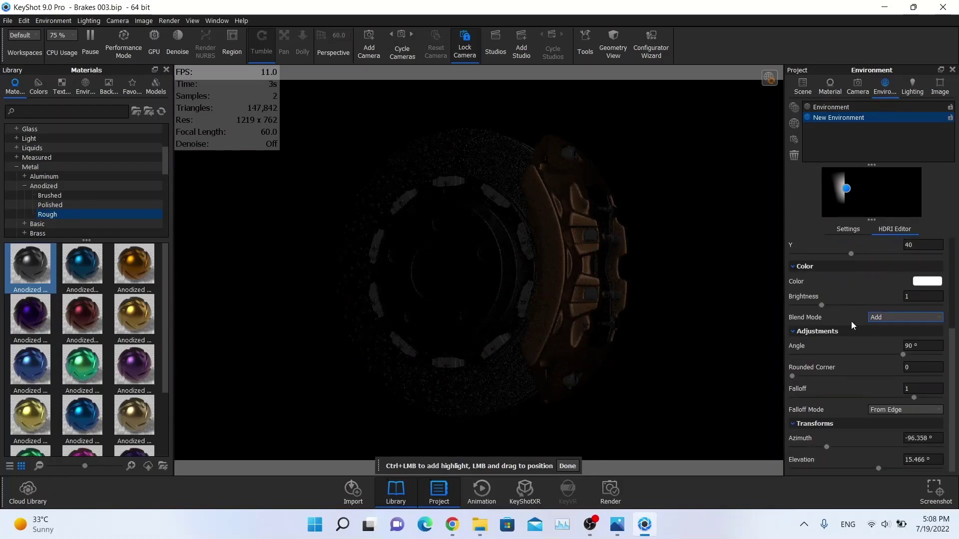
left_click_drag(828, 445, 821, 445)
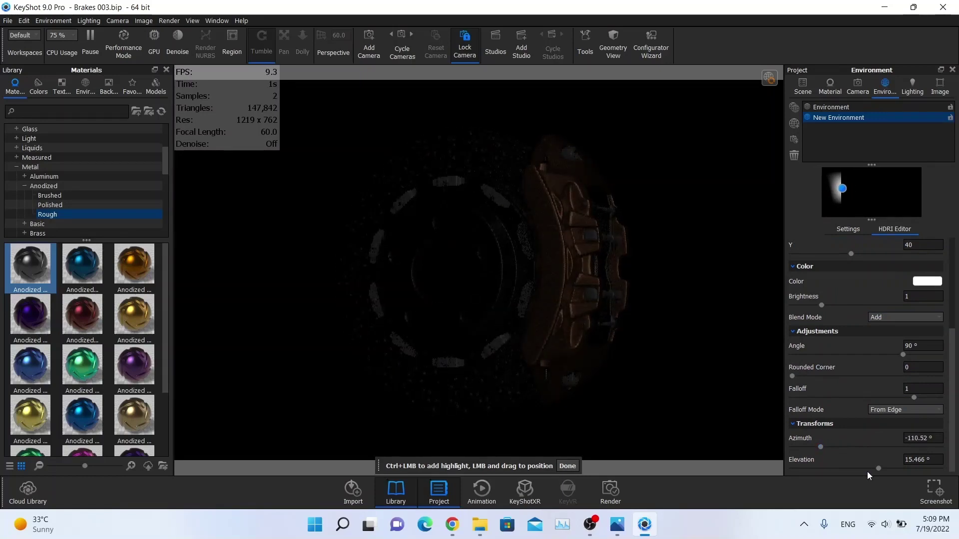
left_click_drag(879, 469, 871, 470)
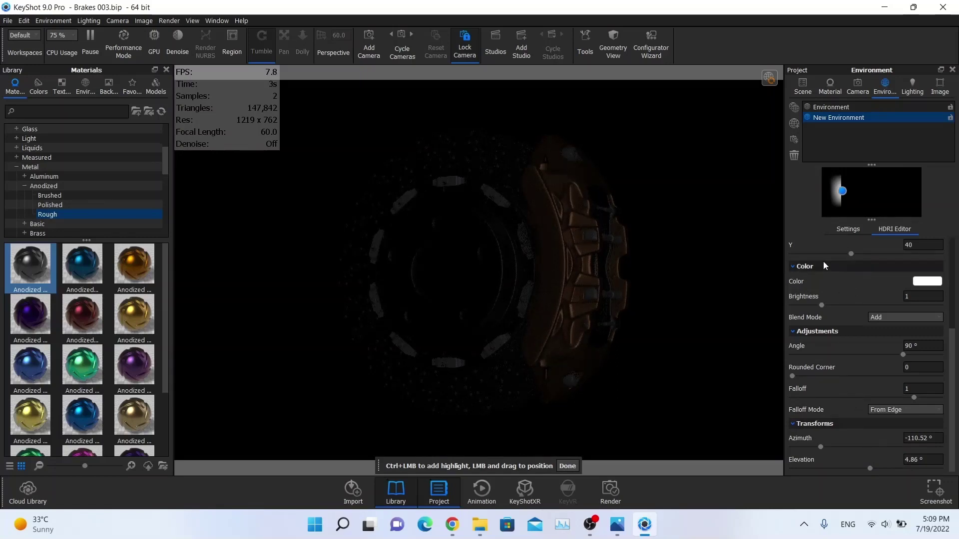
Set the rectangular pin's brightness to 20
scroll(870, 307, "up", 3)
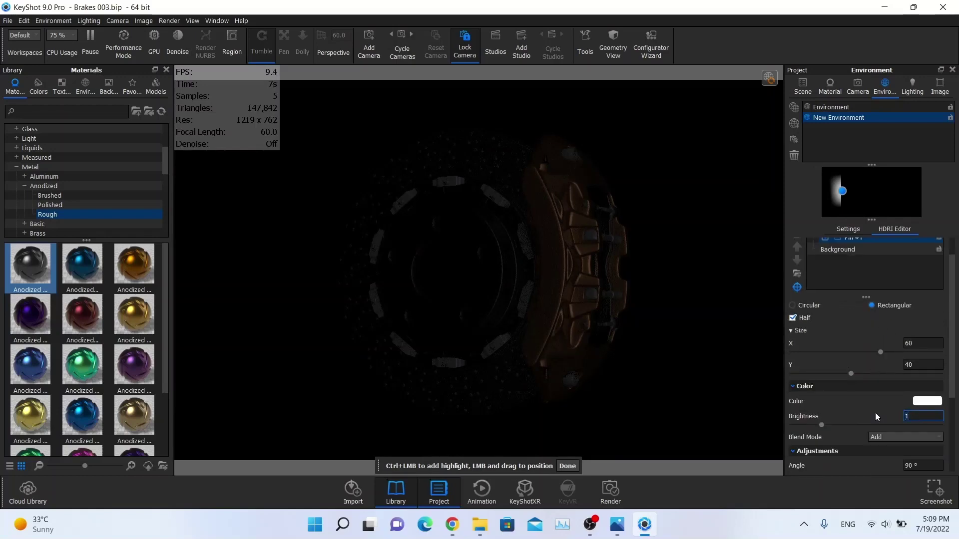
type("20")
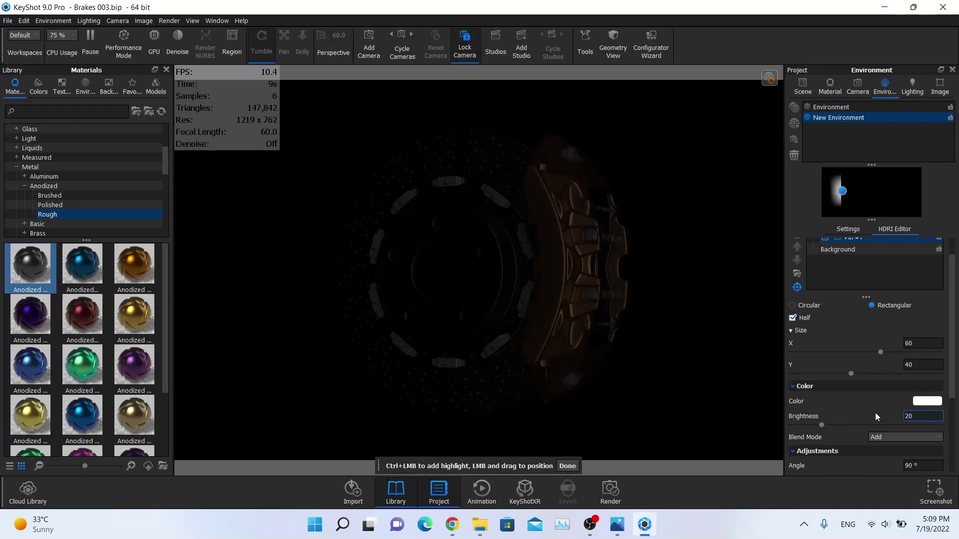
key("Return")
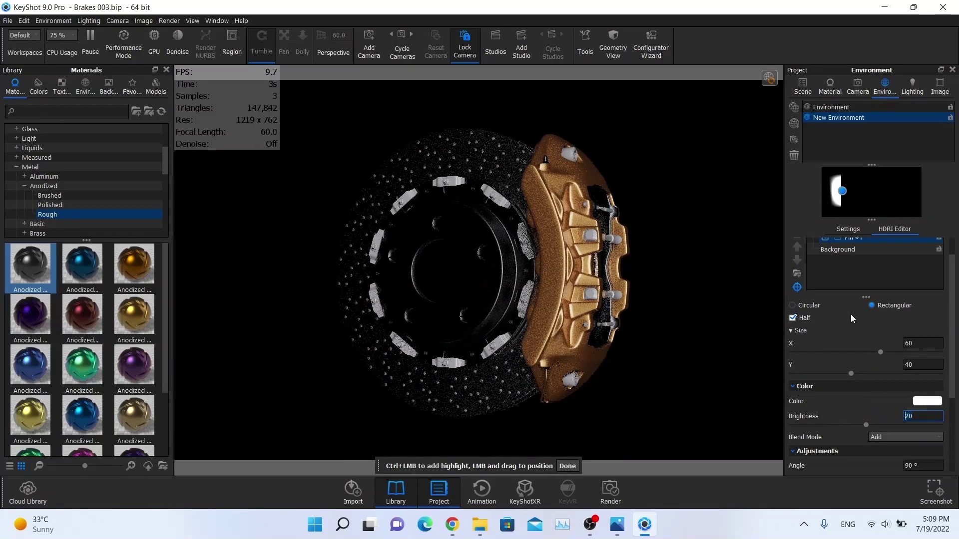
Add a second, circular light pin with a radius of 25 and a brightness of 2
left_click(844, 229)
left_click(888, 232)
scroll(861, 280, "up", 1)
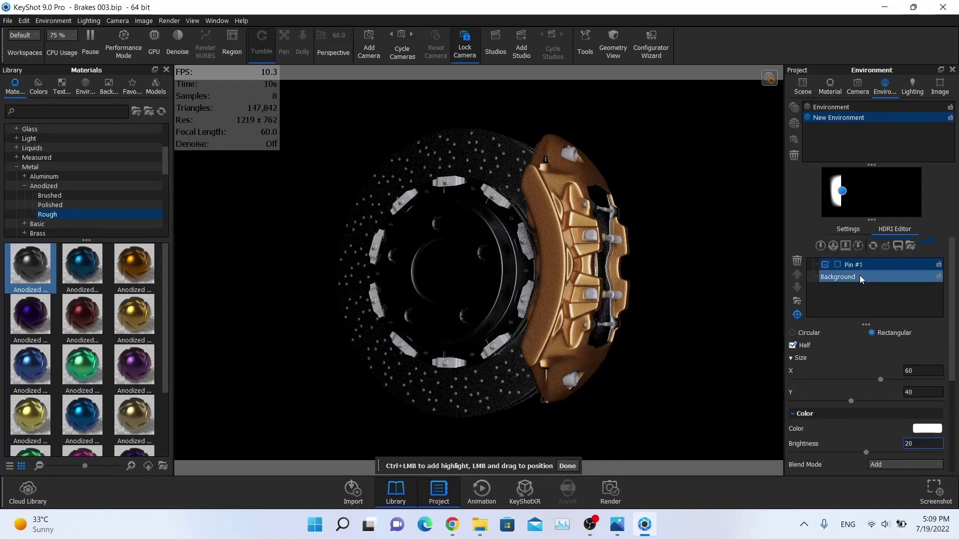
key("alt+Tab")
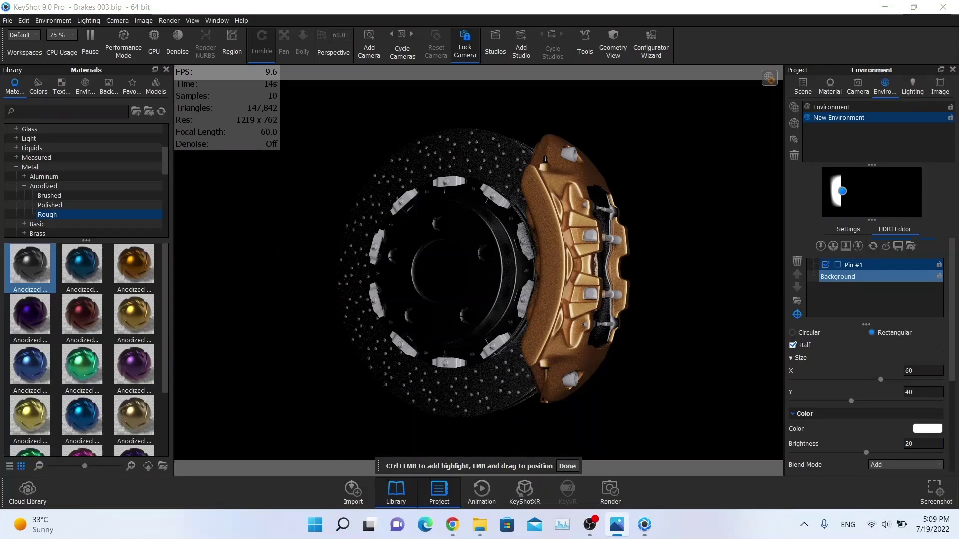
left_click(811, 251)
left_click(820, 245)
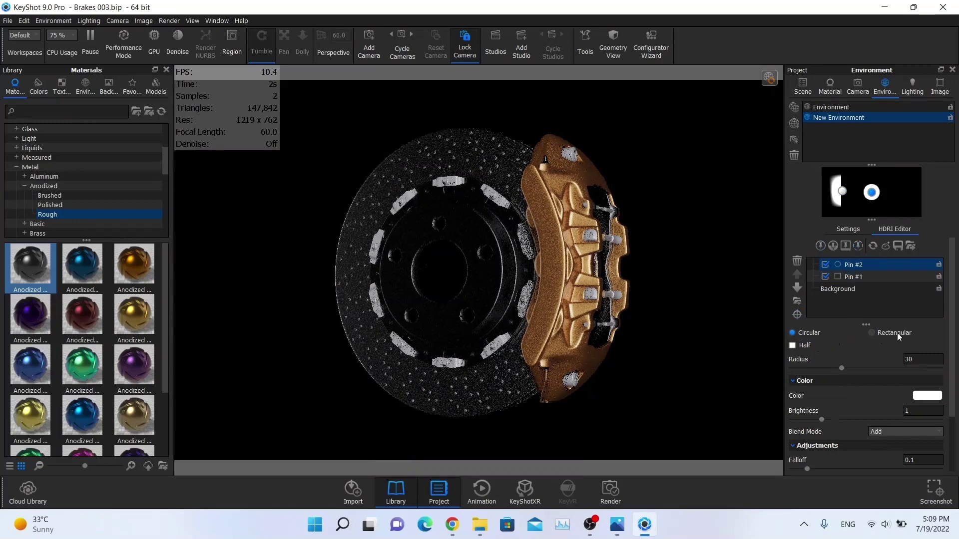
double_click(922, 359)
type("25")
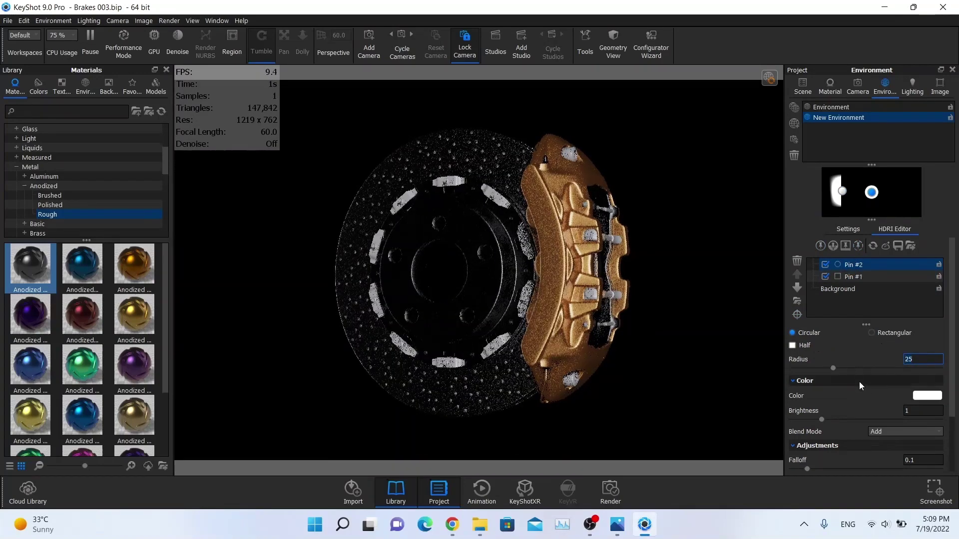
double_click(921, 410)
type("2")
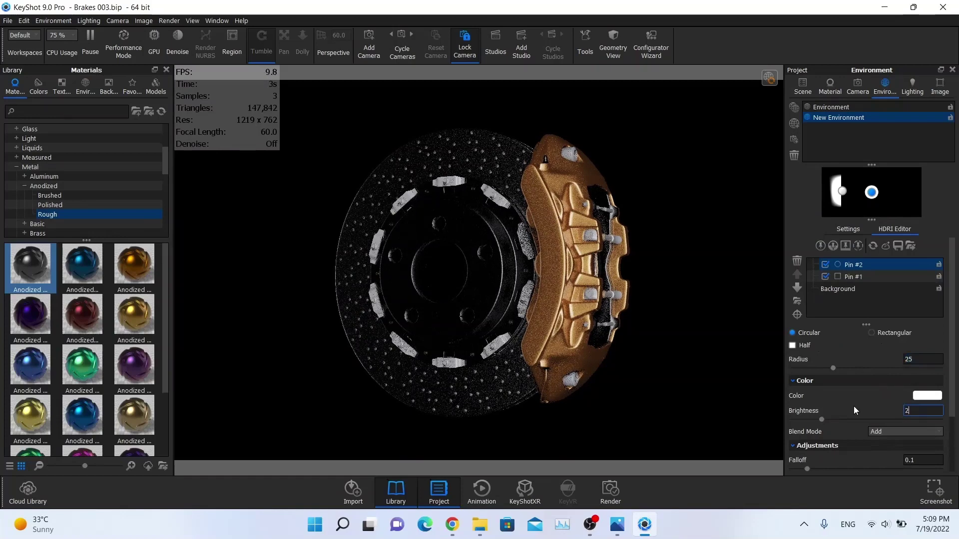
Try a higher falloff on the circular pin and reset it to 0.1
scroll(834, 403, "down", 2)
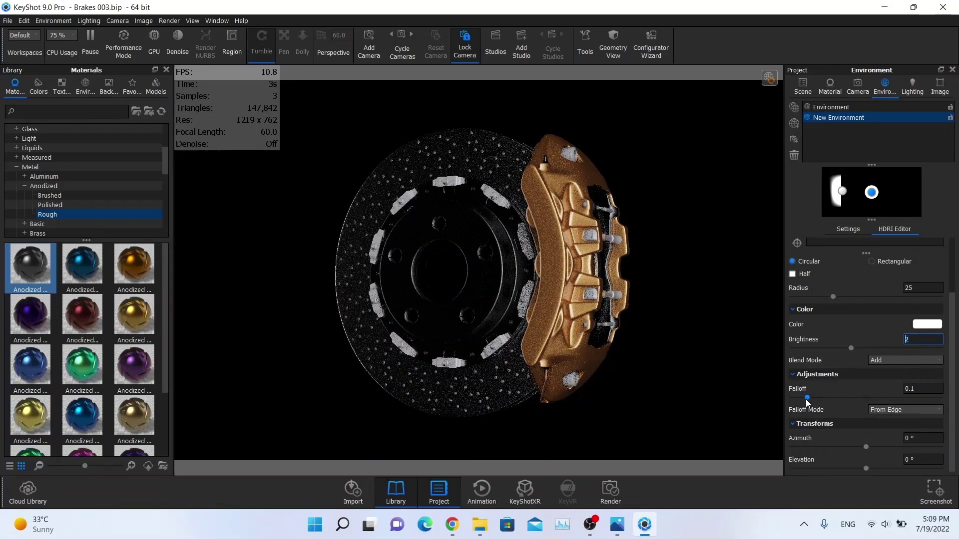
left_click_drag(805, 400, 914, 388)
key("BackSpace")
key("BackSpace")
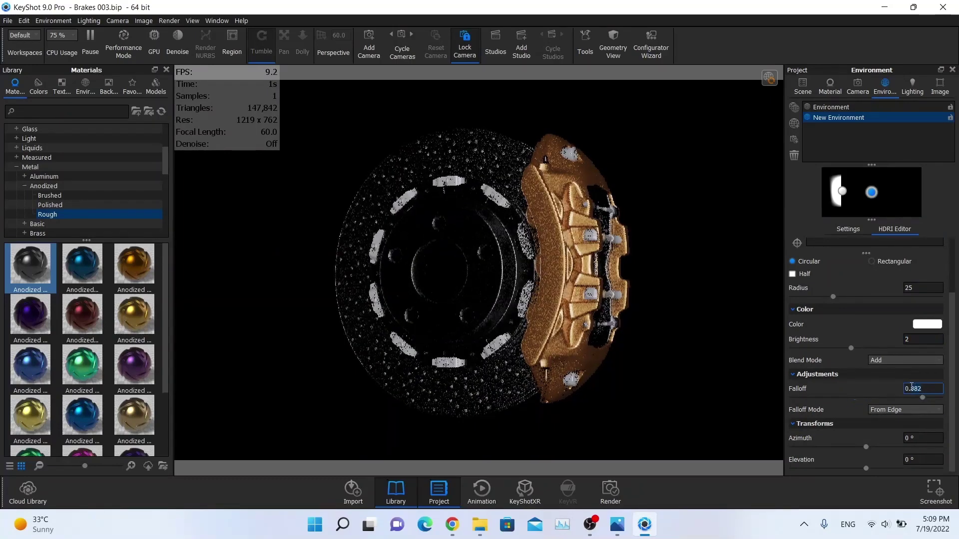
type("1")
key("Return")
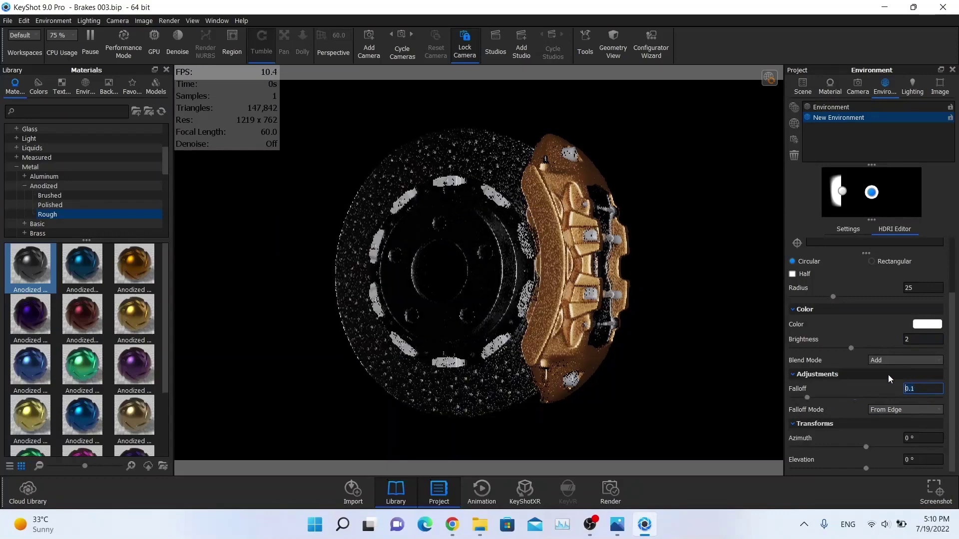
Place the circular pin's highlight on the brake disc, with an azimuth of -43.92° and an elevation of -23.04°
left_click(796, 243)
left_click(492, 181)
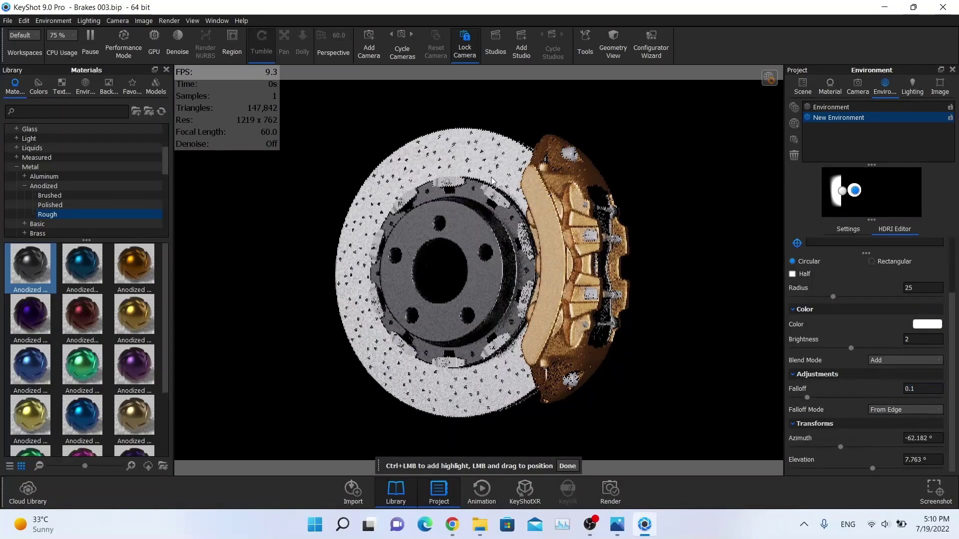
left_click(423, 382)
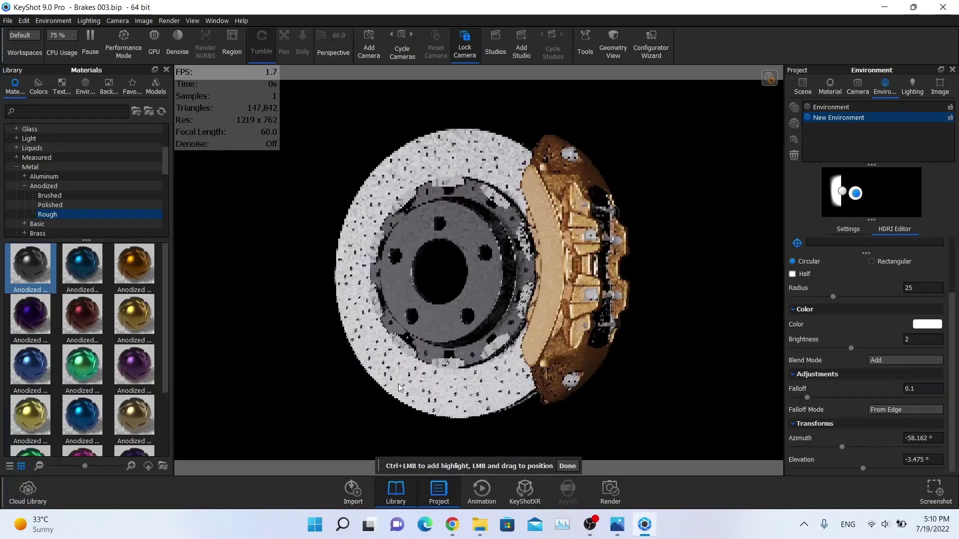
left_click(425, 344)
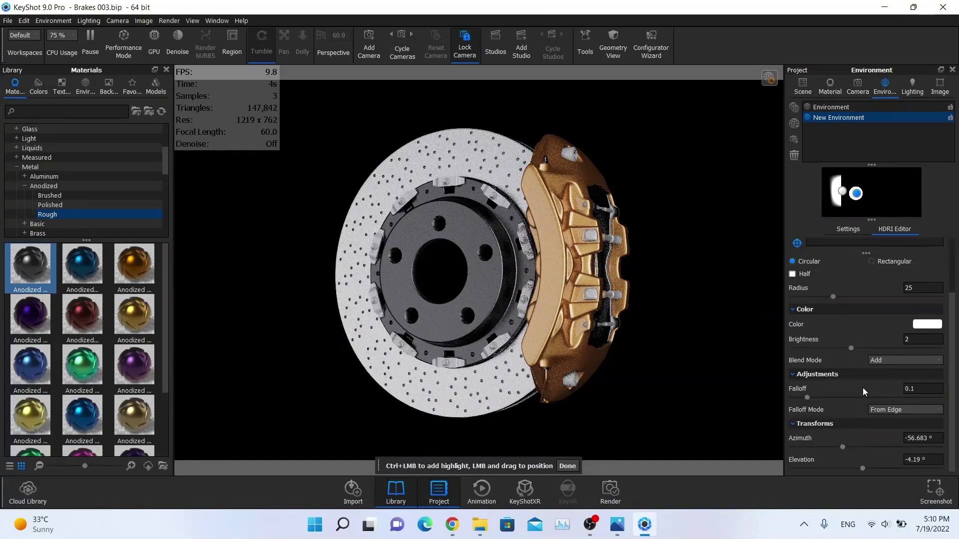
left_click_drag(844, 447, 852, 468)
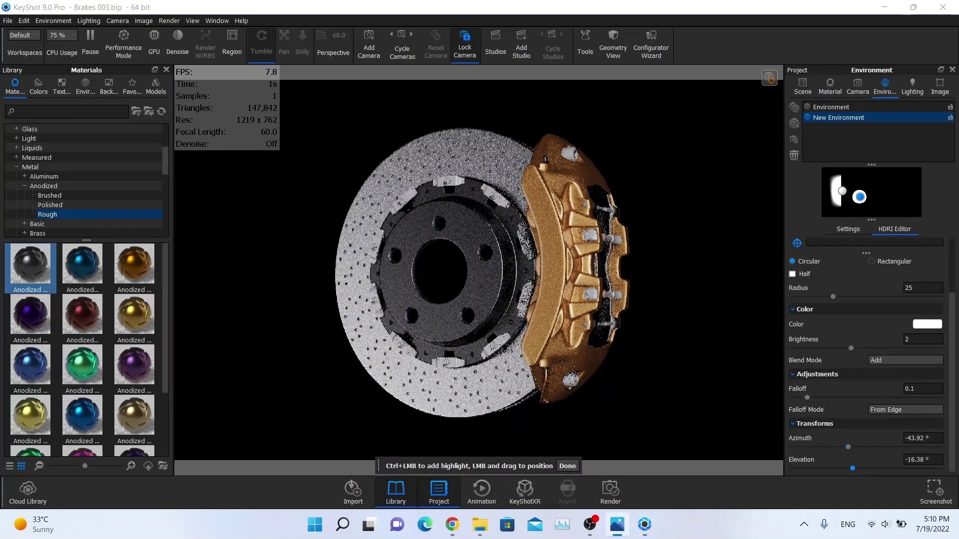
left_click(854, 468)
left_click_drag(854, 468, 848, 468)
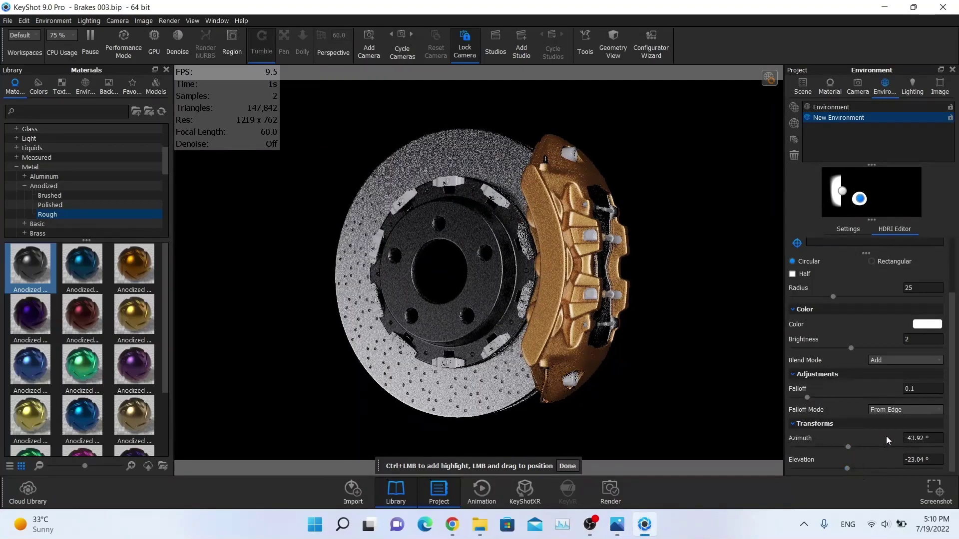
scroll(874, 392, "up", 2)
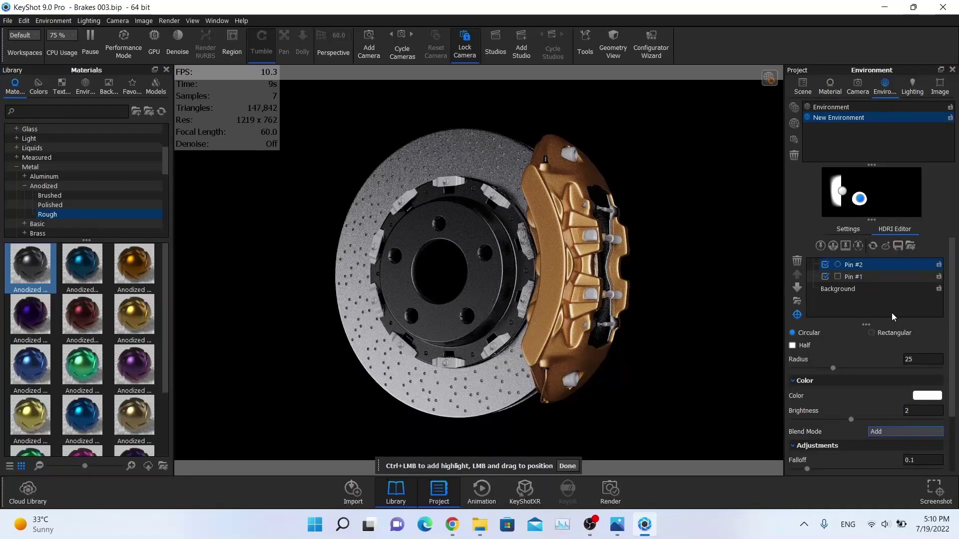
Duplicate the half rectangular light pin and move the copy to the opposite side of the HDRI map
key("alt+Tab")
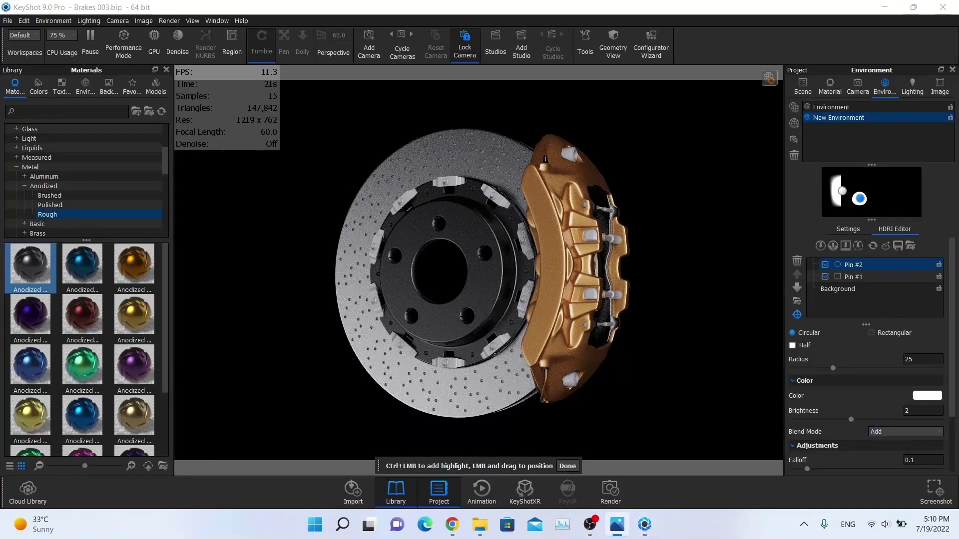
left_click(843, 195)
right_click(843, 195)
left_click(857, 210)
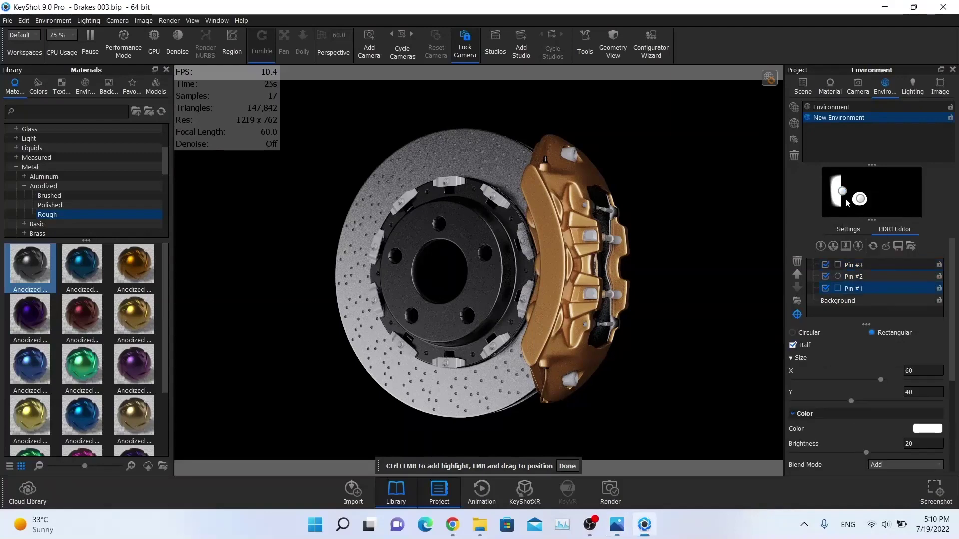
left_click_drag(842, 195, 886, 199)
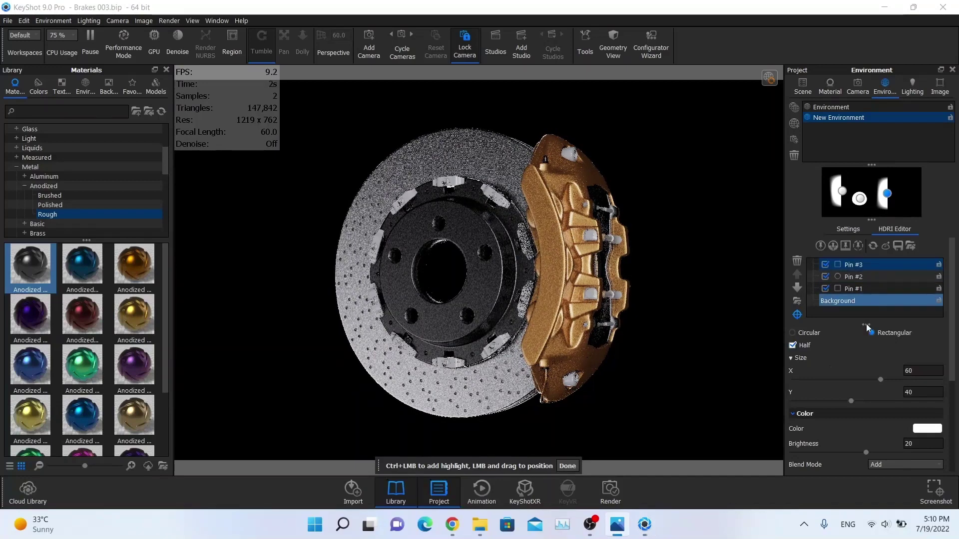
Set the duplicated rectangular pin's angle to -90°
scroll(894, 379, "down", 3)
double_click(906, 433)
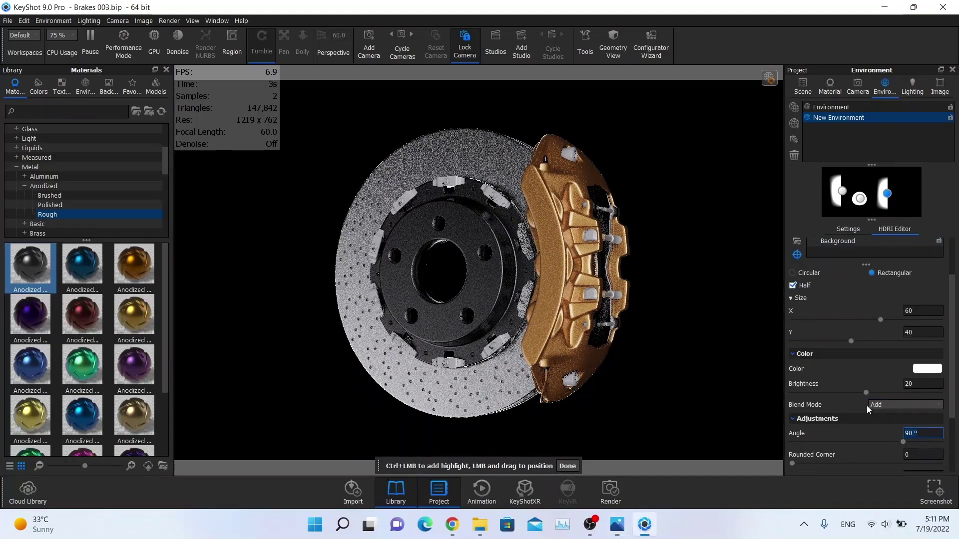
type("-90")
key("Return")
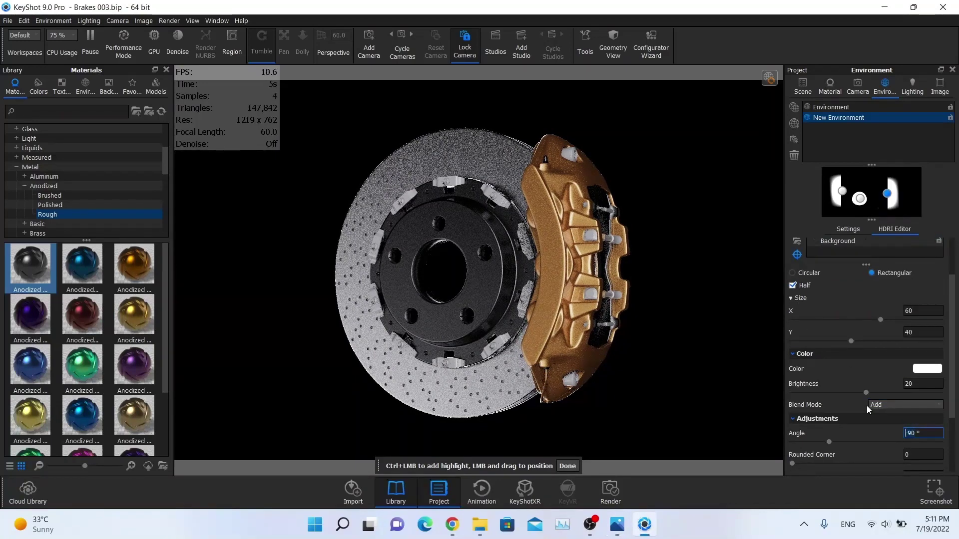
Set the duplicated rectangular pin's brightness to 5
scroll(861, 349, "down", 2)
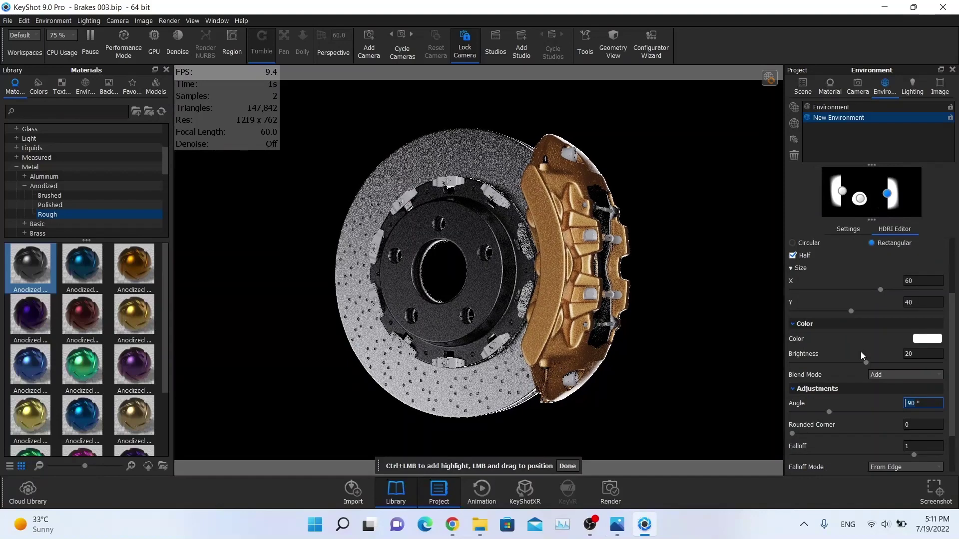
scroll(861, 351, "up", 2)
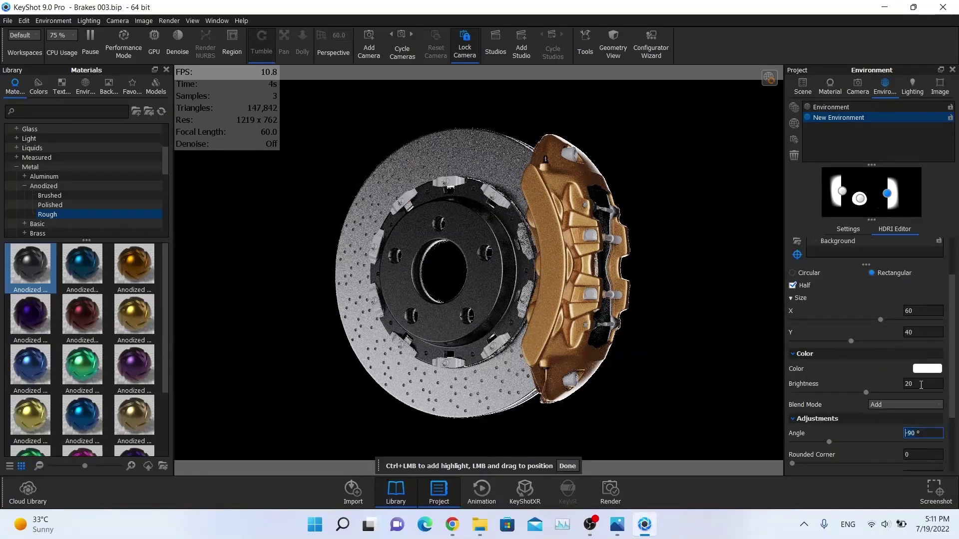
double_click(921, 384)
type("5")
key("Return")
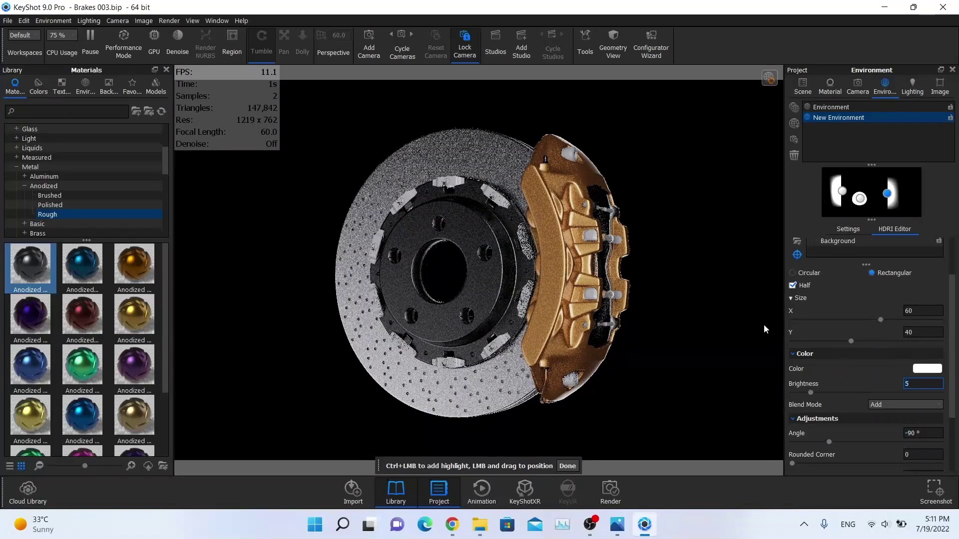
Place the duplicated rectangular pin's highlight on the caliper's outer edge, with an azimuth of 100.8° and an elevation of 2°
left_click(599, 185)
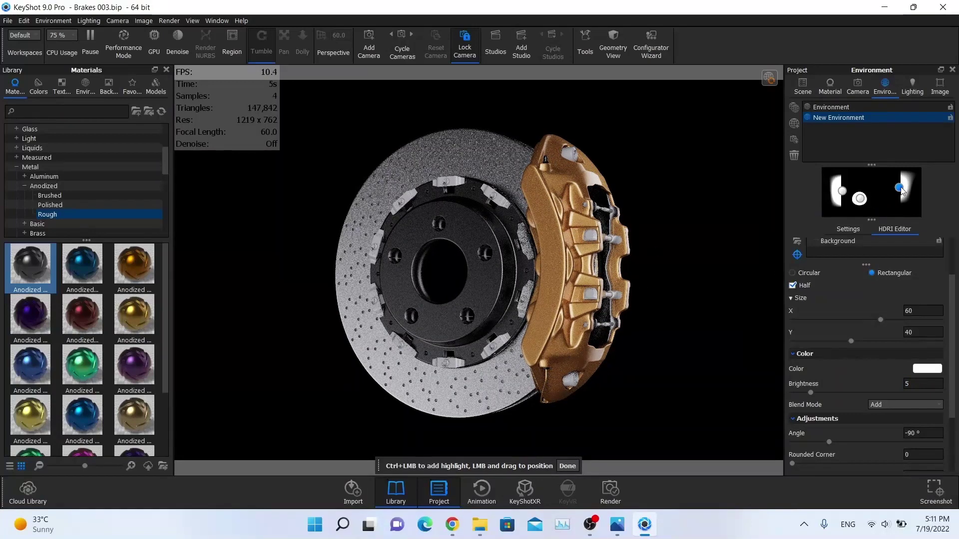
left_click_drag(902, 192, 900, 197)
scroll(912, 424, "down", 3)
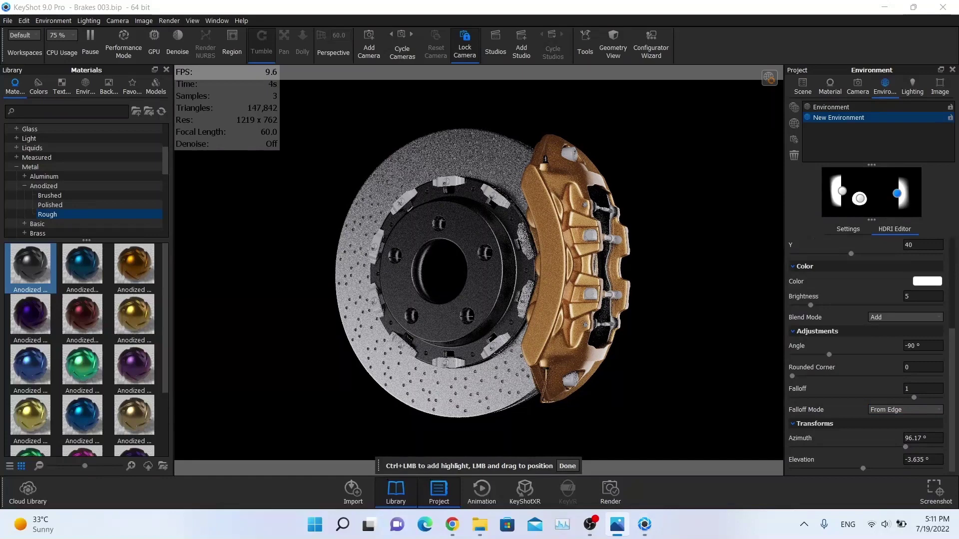
left_click_drag(906, 449, 869, 467)
left_click(912, 459)
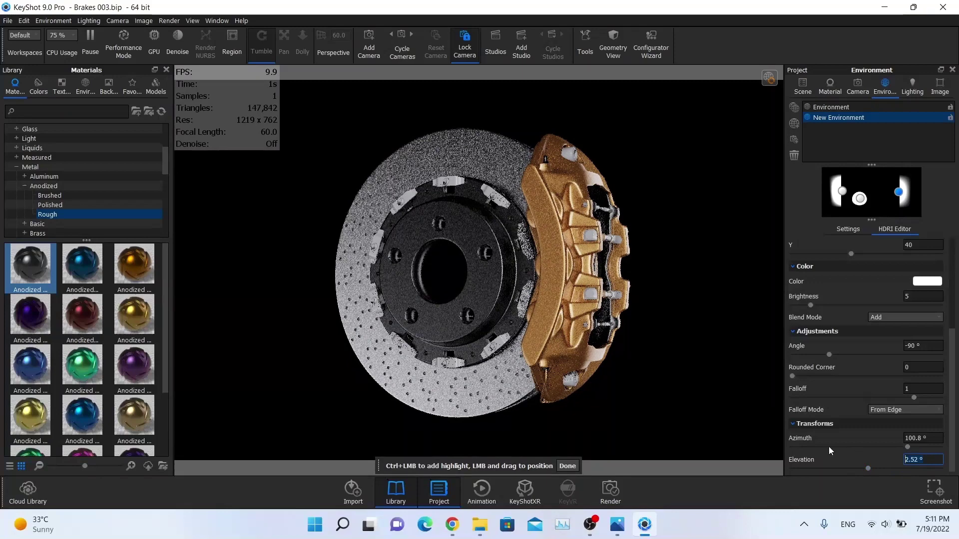
type("2")
key("Return")
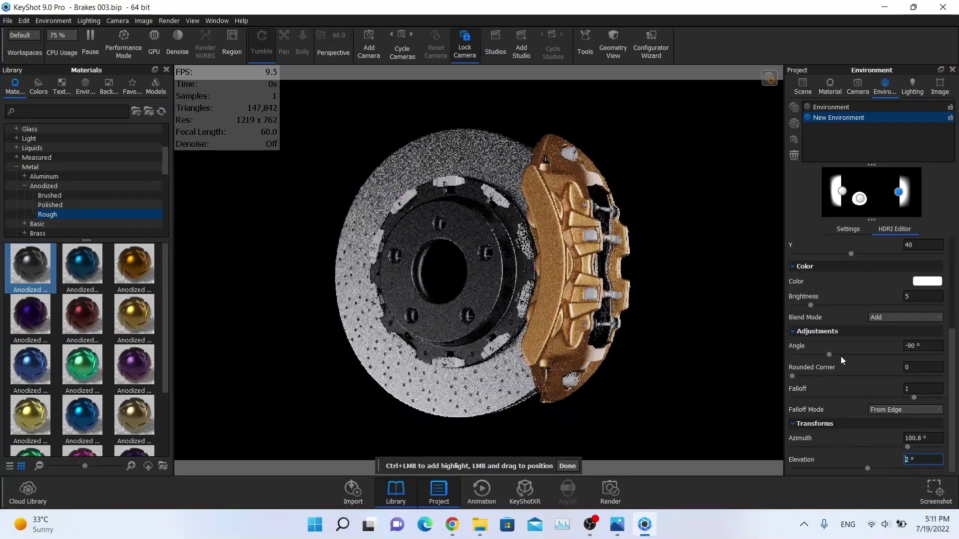
Add another circular light pin with a radius of 25 and a brightness of 2
scroll(846, 356, "up", 3)
scroll(851, 356, "up", 2)
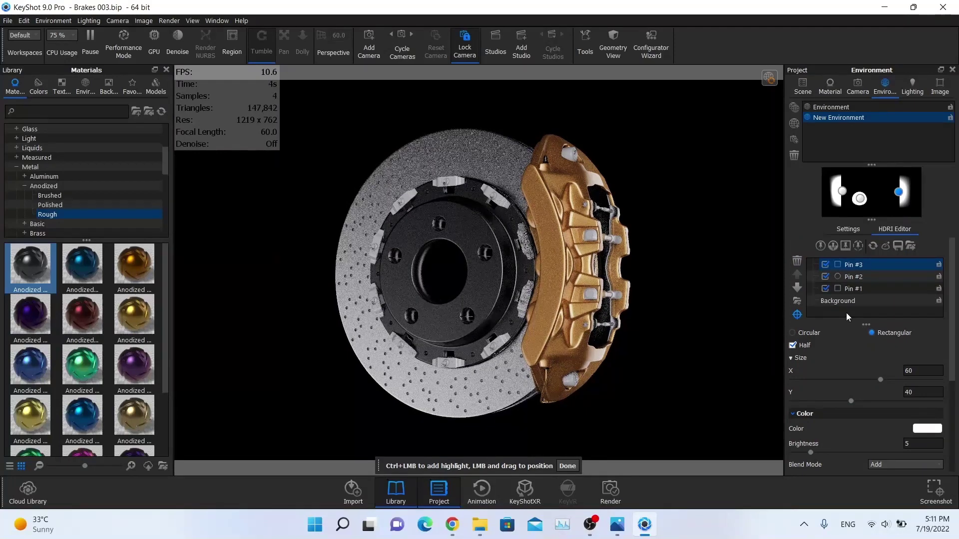
key("alt+Tab")
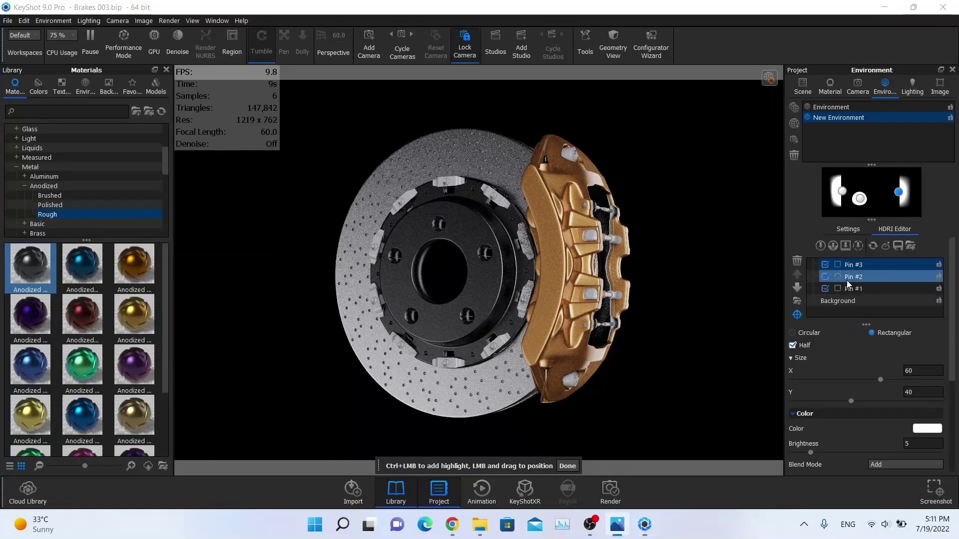
left_click(820, 245)
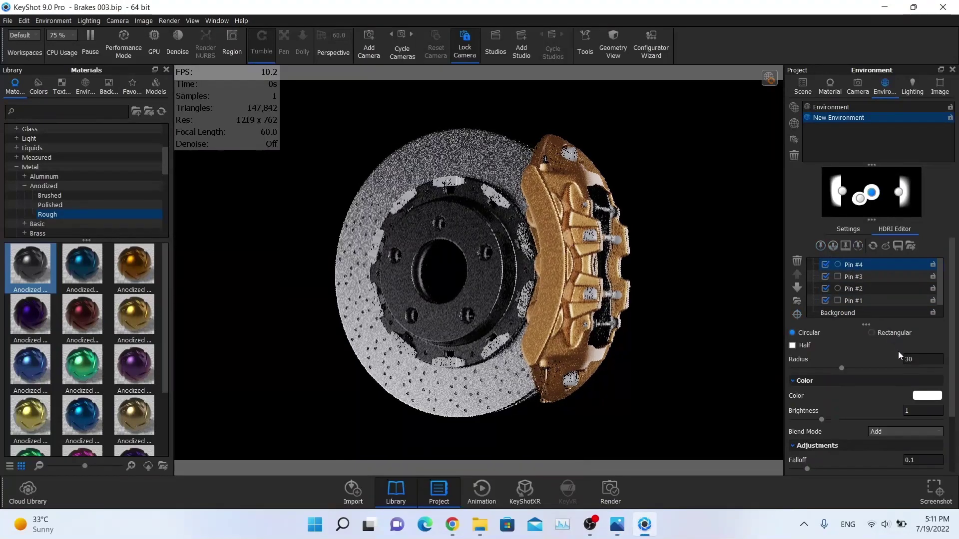
double_click(904, 356)
type("2")
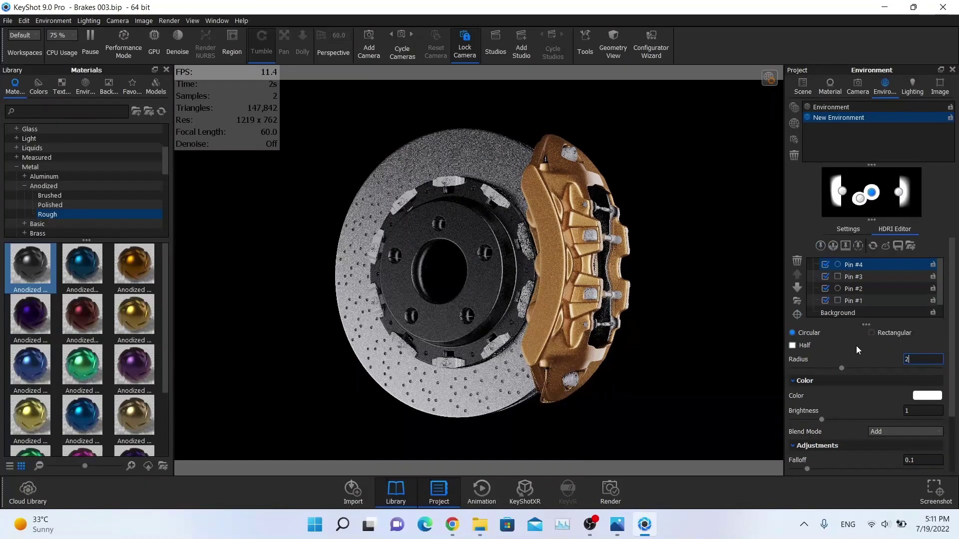
type("5")
key("Return")
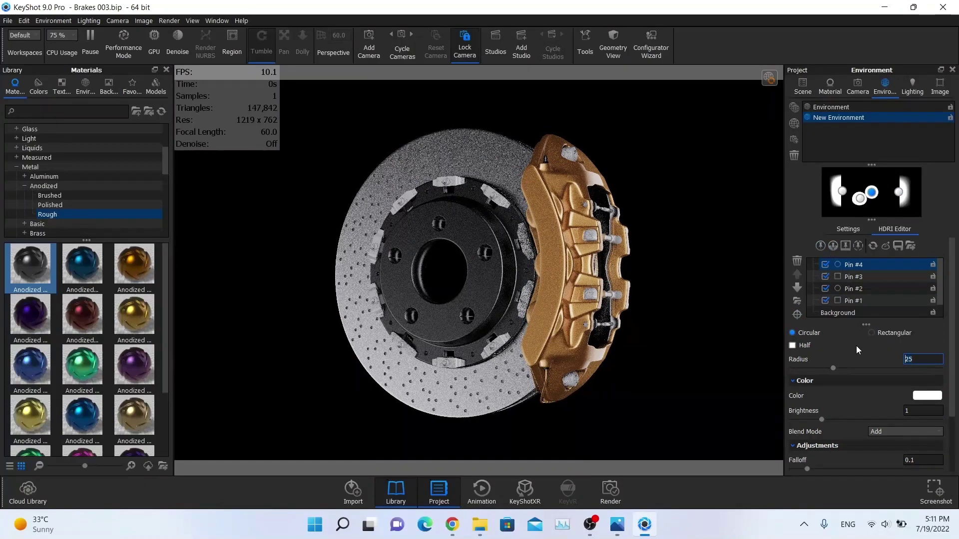
double_click(906, 410)
type("2")
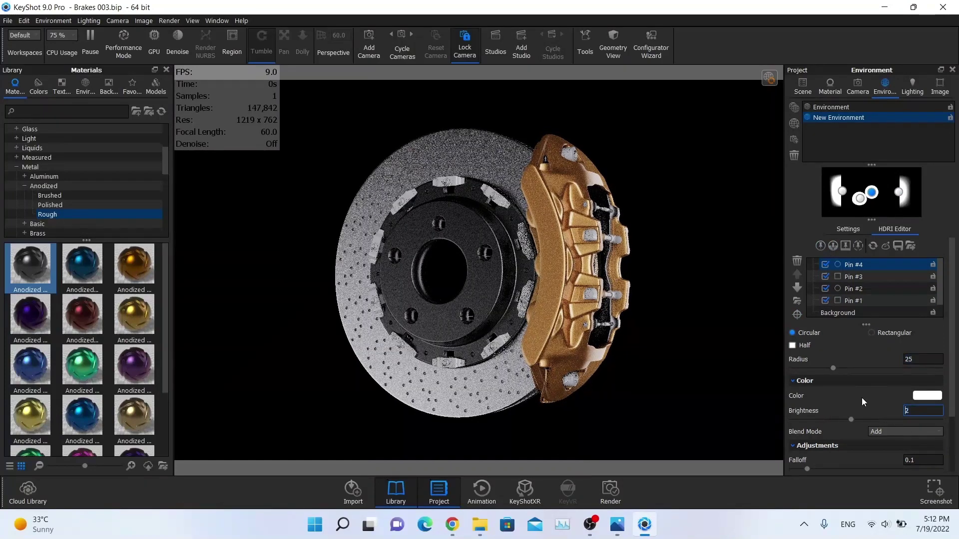
key("Return")
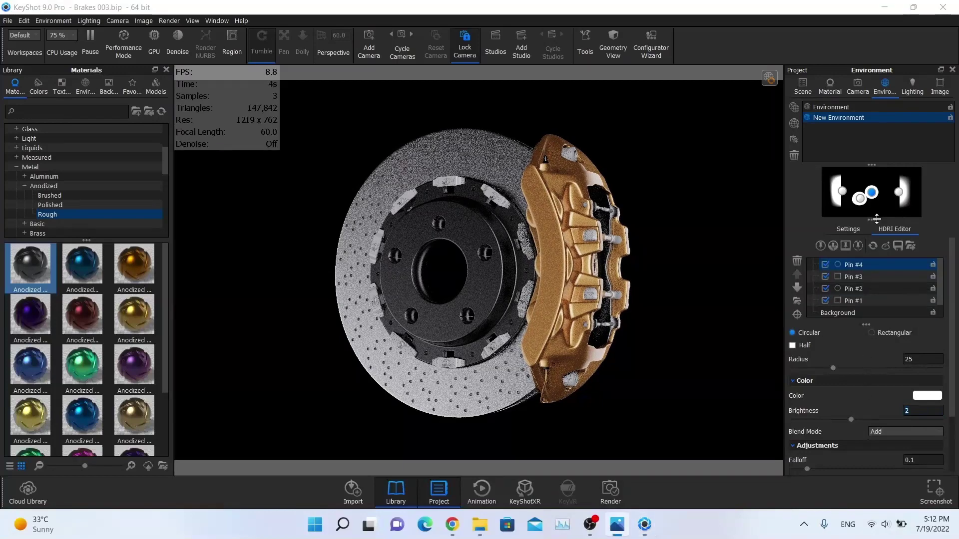
Move the new circular pin above the first circular one, to about -74.16° azimuth and 31.68° elevation, to brighten the brake disc
left_click_drag(873, 194, 861, 180)
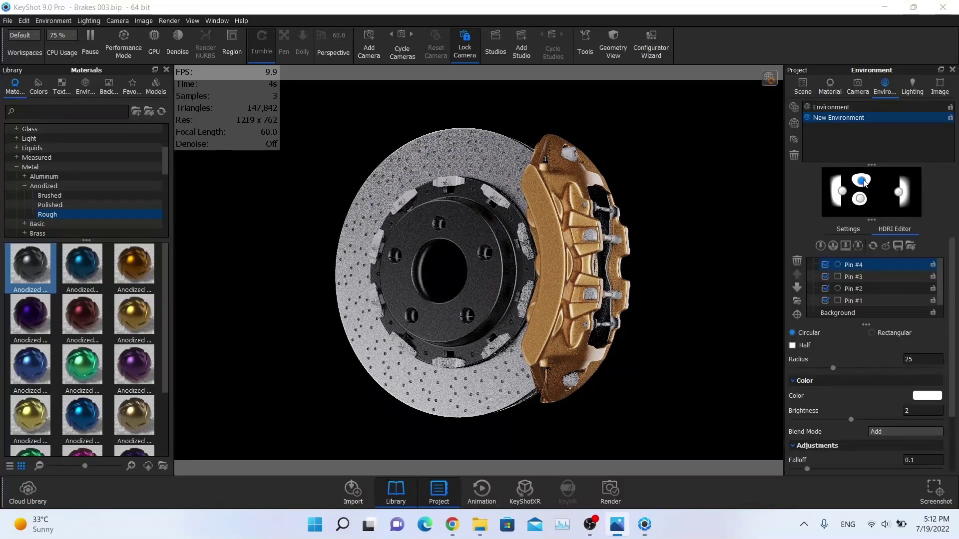
left_click_drag(865, 183, 853, 182)
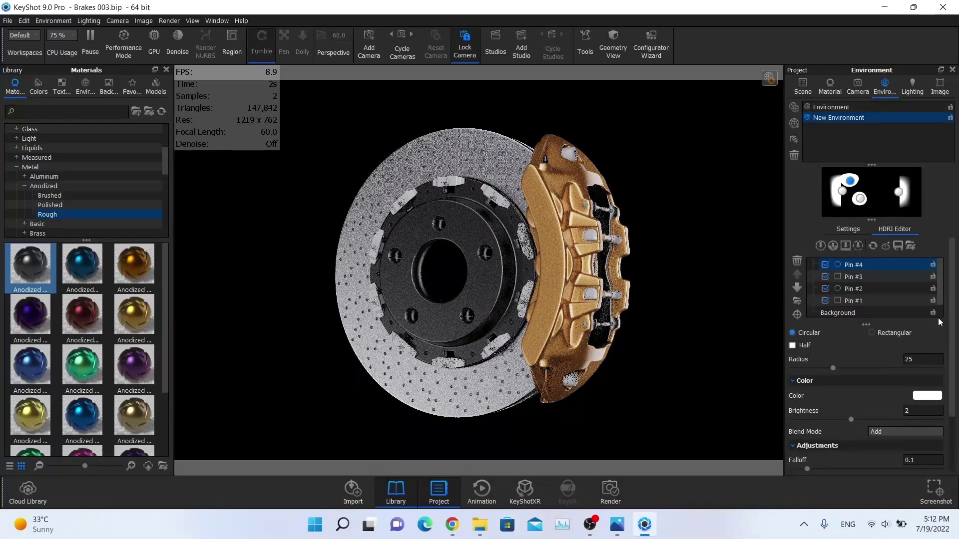
scroll(892, 350, "down", 3)
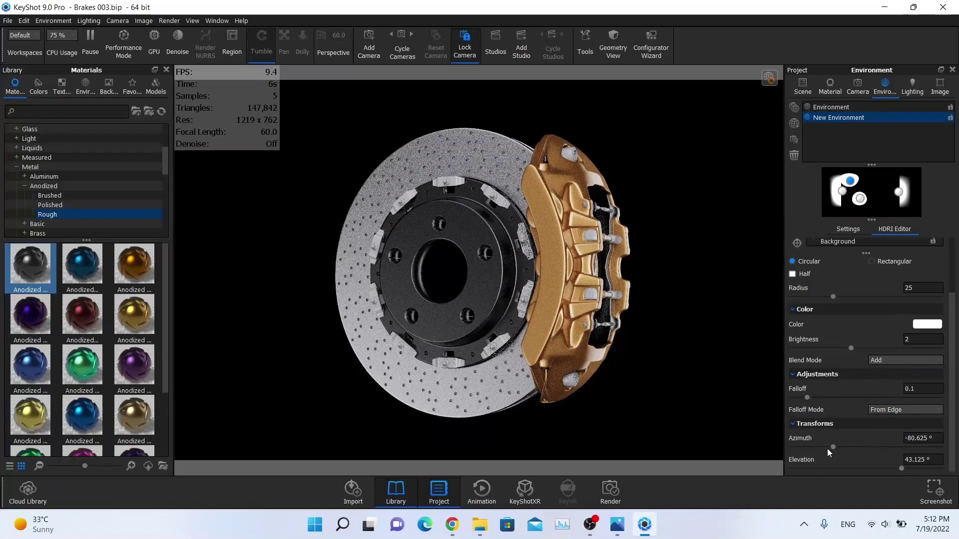
left_click_drag(831, 448, 833, 445)
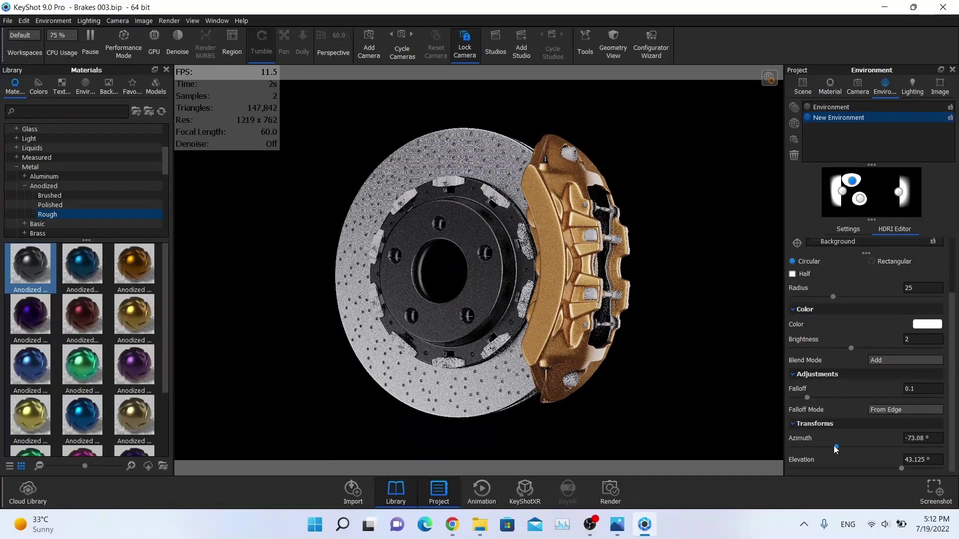
left_click_drag(834, 445, 833, 445)
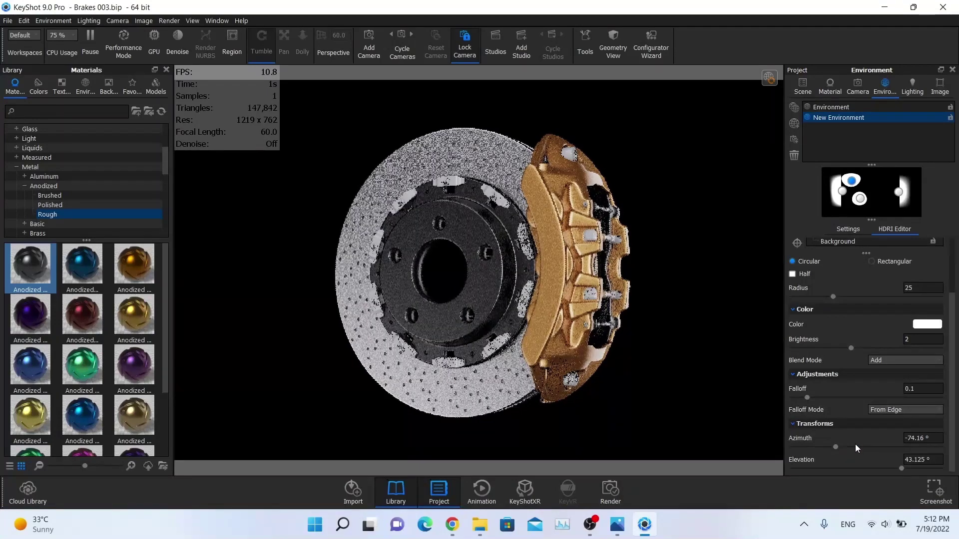
left_click_drag(899, 469, 891, 465)
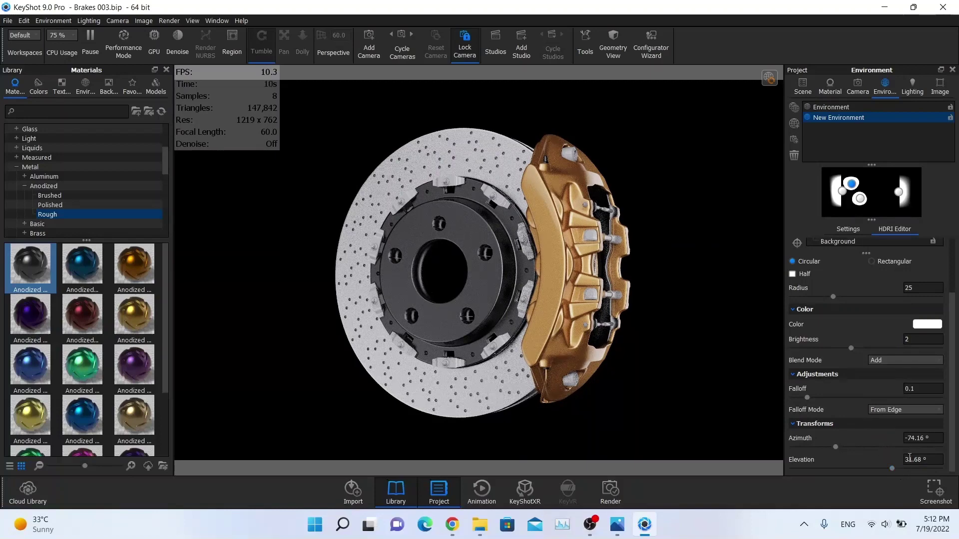
Fine-tune the new circular pin's position to an elevation of 31° and an azimuth of -74.5°
left_click(924, 459)
type("30")
key("BackSpace")
type("1")
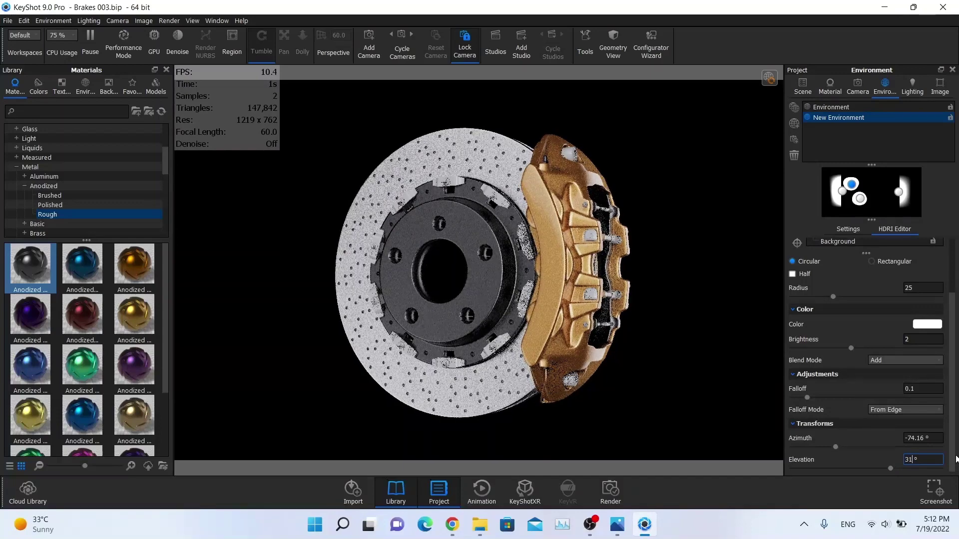
key("Return")
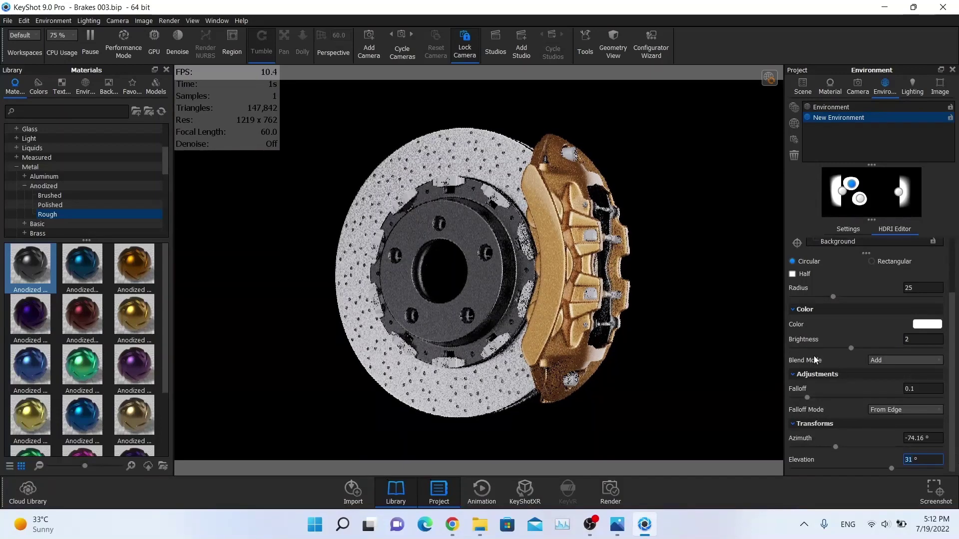
left_click(916, 441)
key("BackSpace")
key("BackSpace")
type("5")
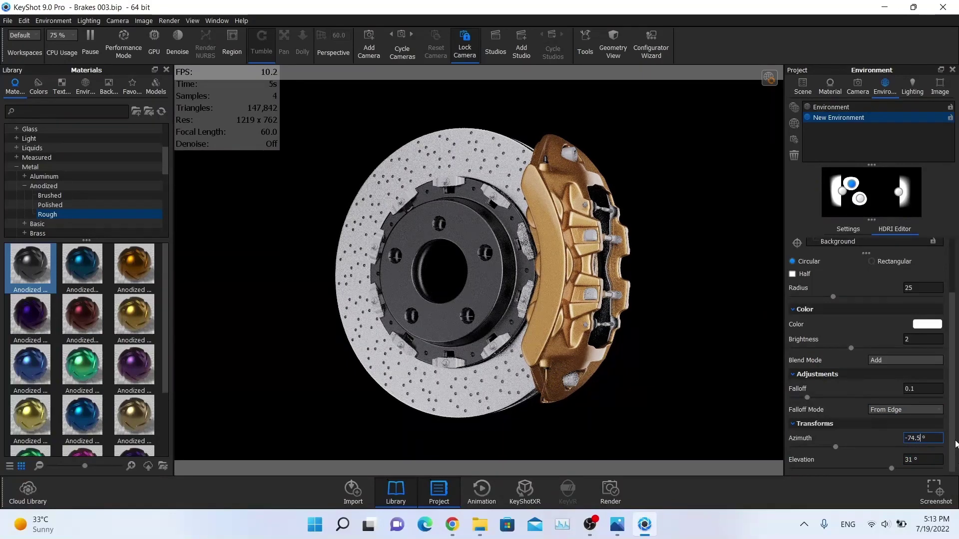
key("Return")
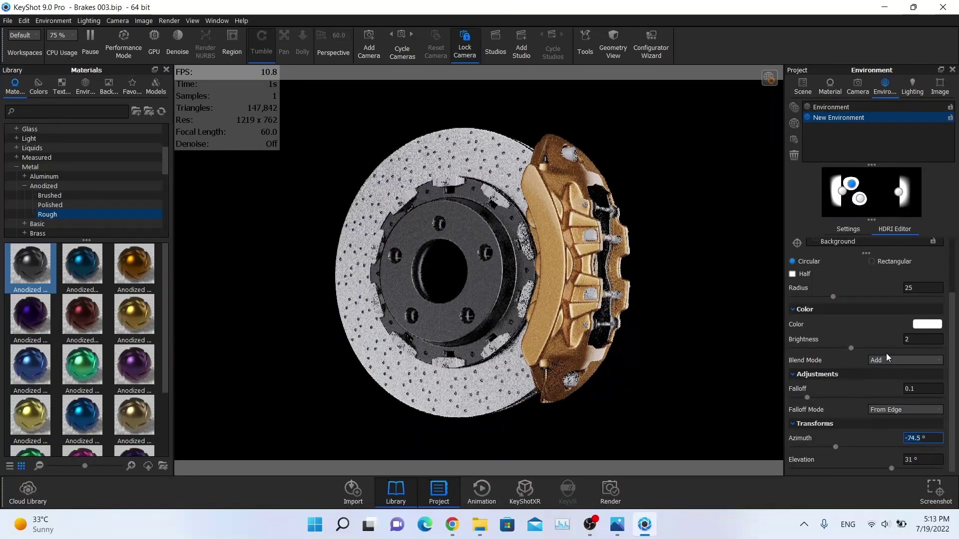
Duplicate the upper circular pin and place the copy's highlight on the upper end of the caliper
key("alt+Tab")
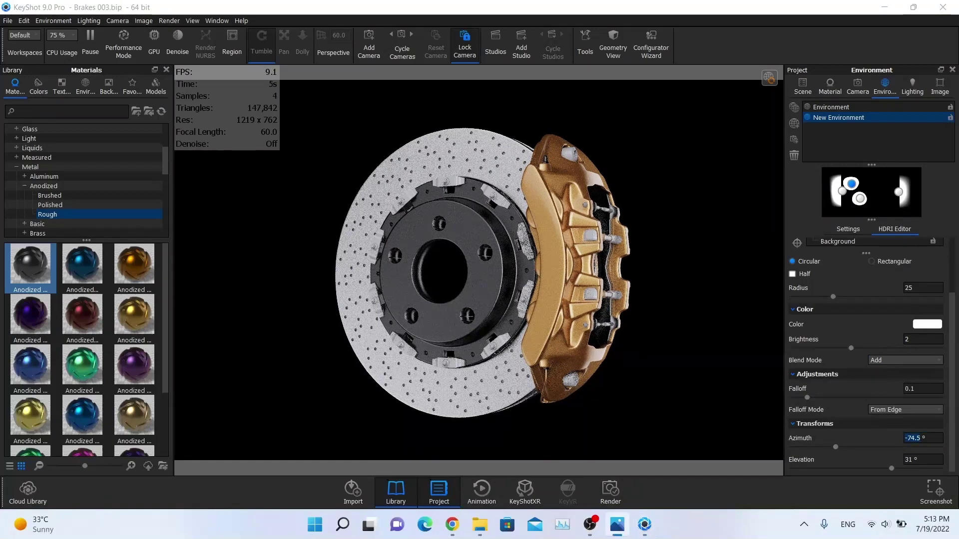
right_click(851, 190)
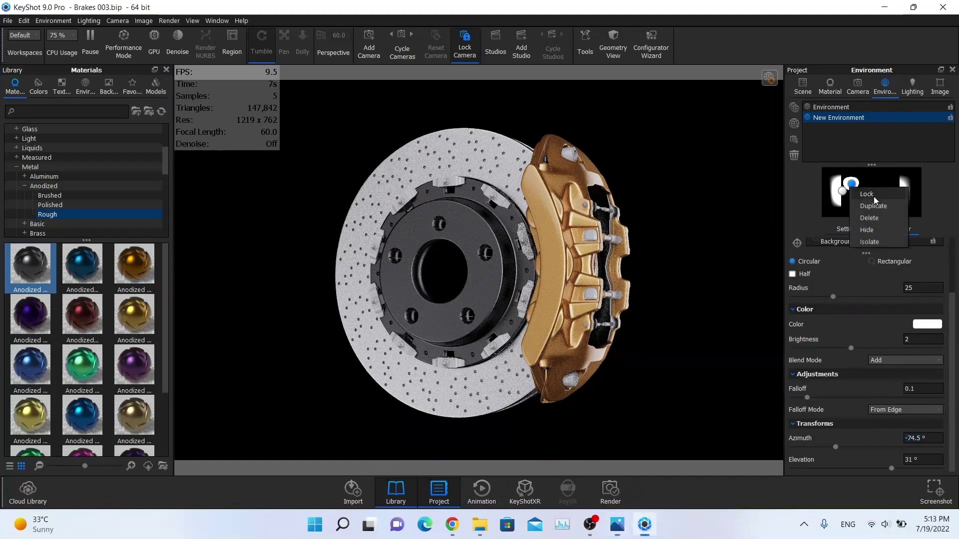
left_click(864, 194)
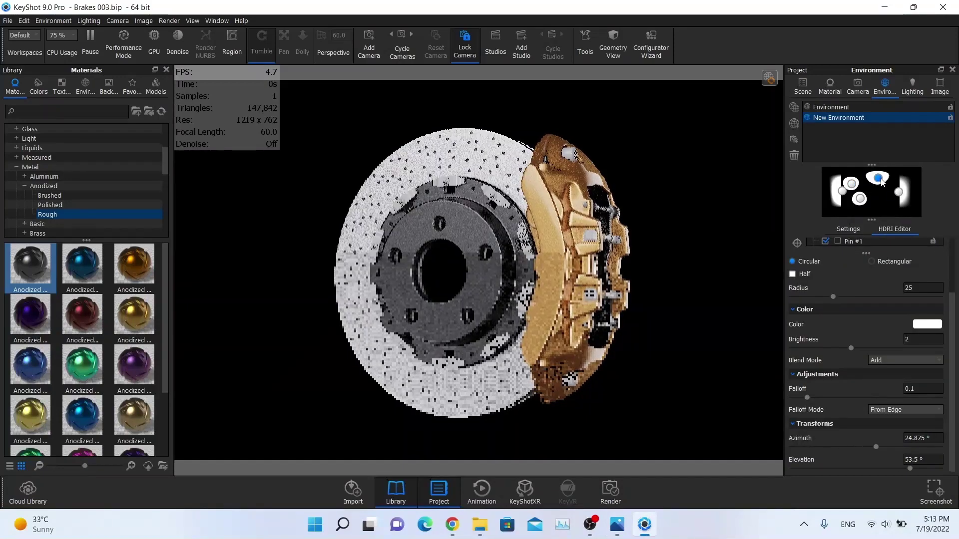
left_click(882, 185)
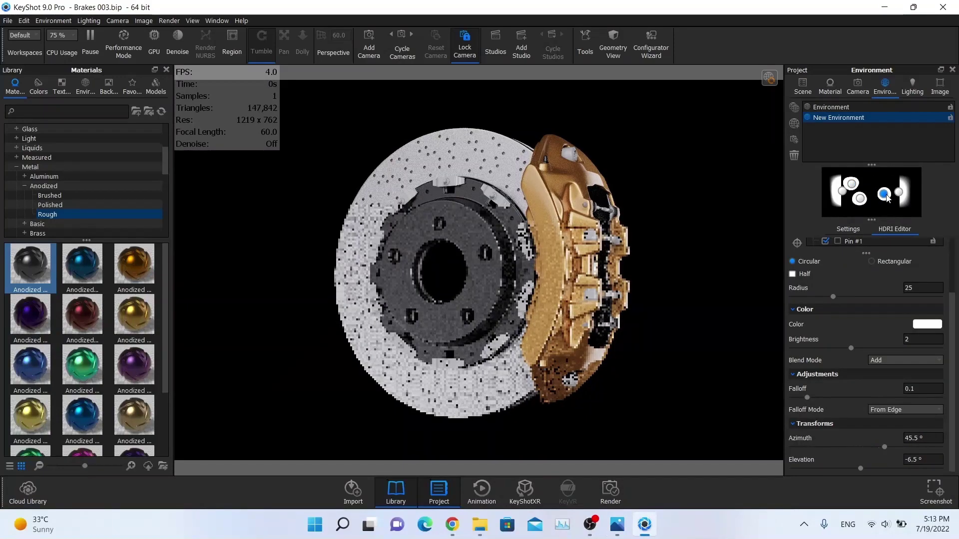
mouse_move(884, 187)
left_mouse_down()
mouse_move(920, 191)
mouse_move(887, 184)
left_mouse_up()
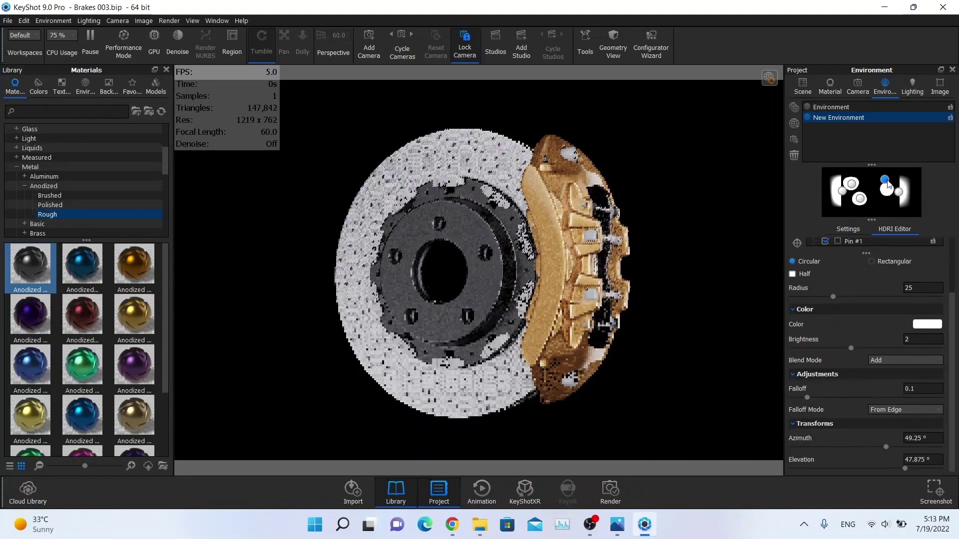
left_click(797, 243)
left_click(553, 155)
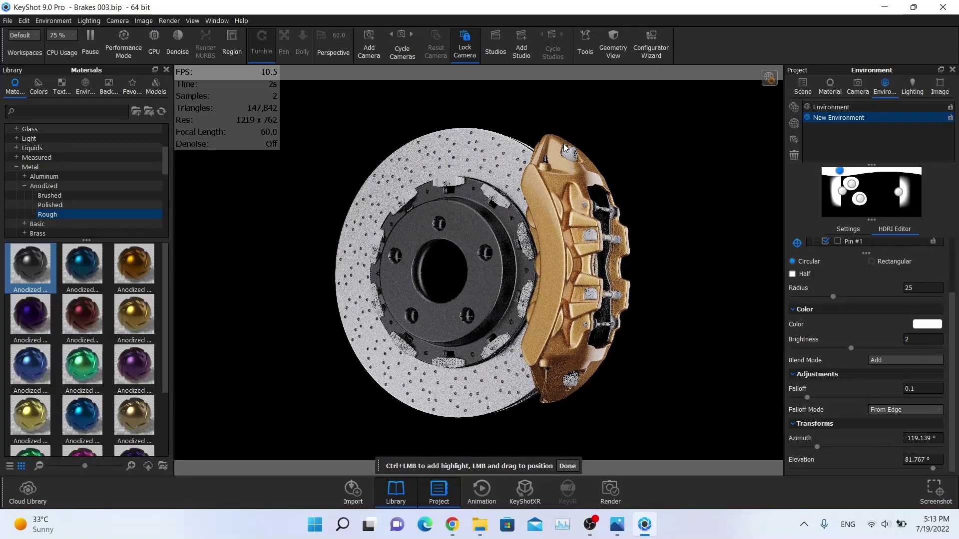
Delete the duplicated circular pin that lights the upper end of the caliper
scroll(827, 275, "up", 3)
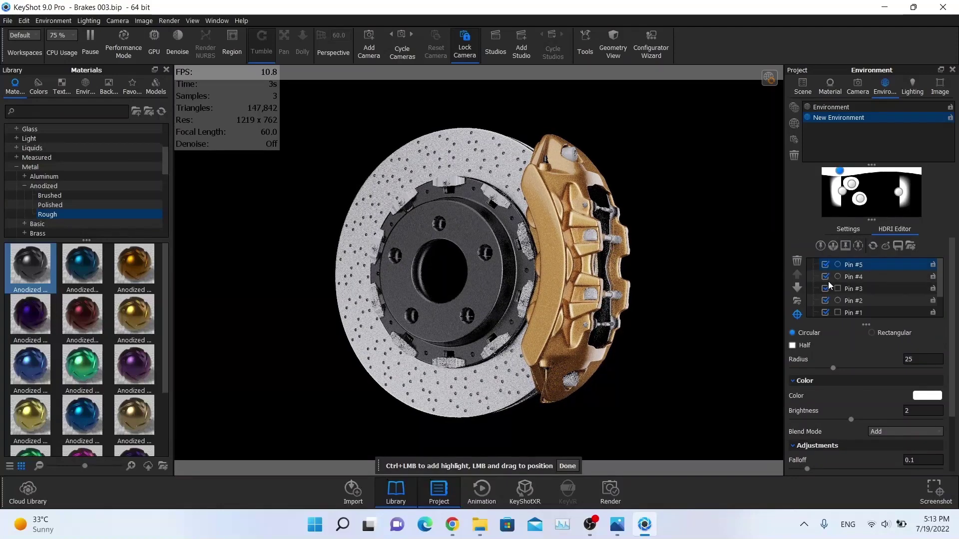
left_click(797, 260)
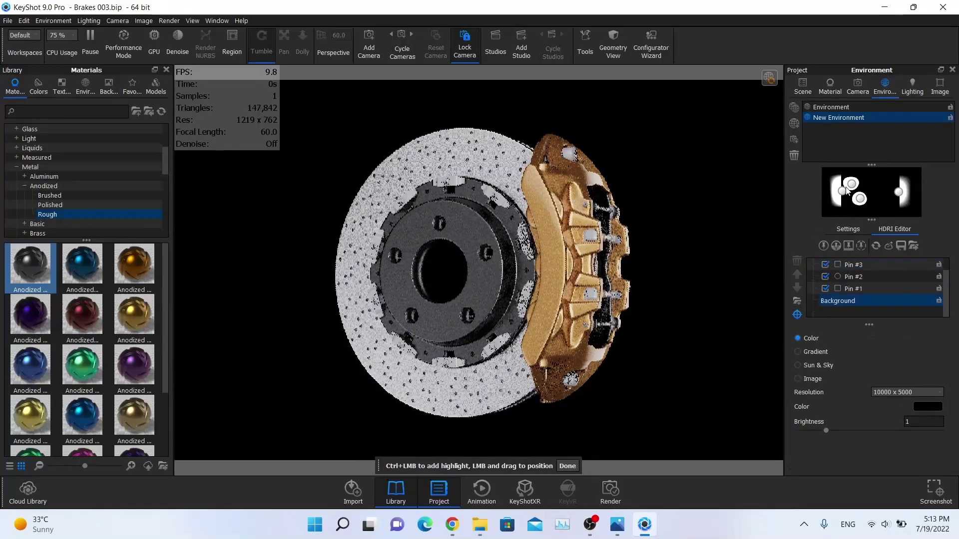
key("alt+Tab")
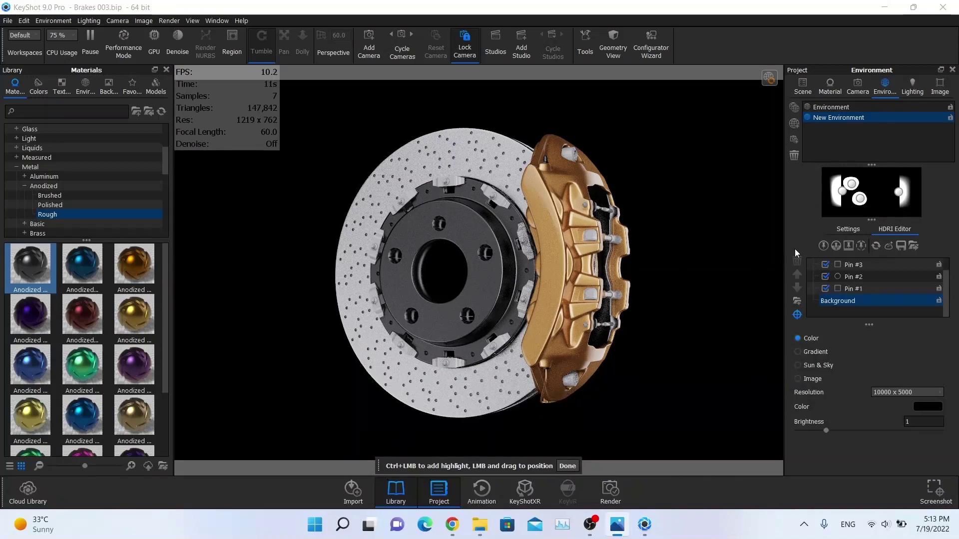
Set the environment's brightness and contrast both to 1.25 and finish the highlight placement mode
left_click(840, 229)
left_click(924, 273)
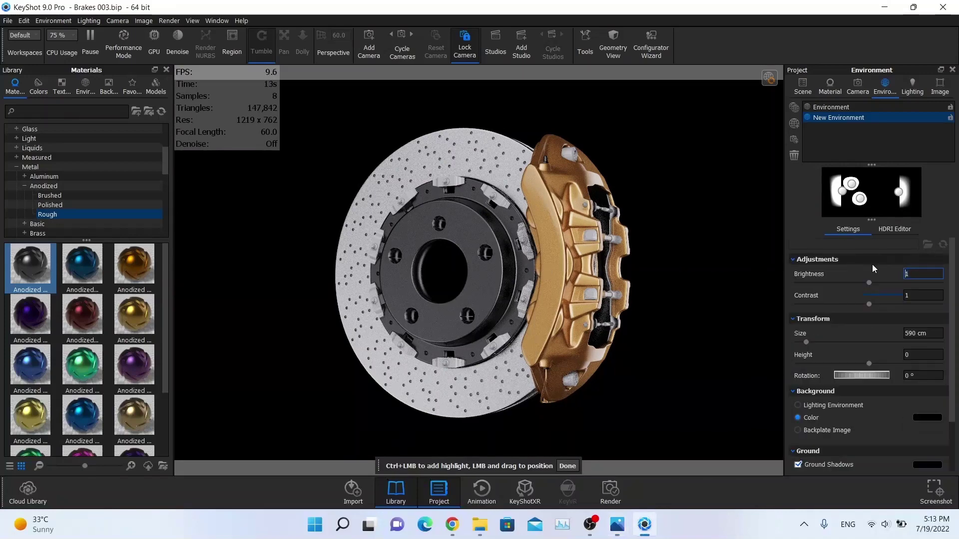
type("1.25")
key("Tab")
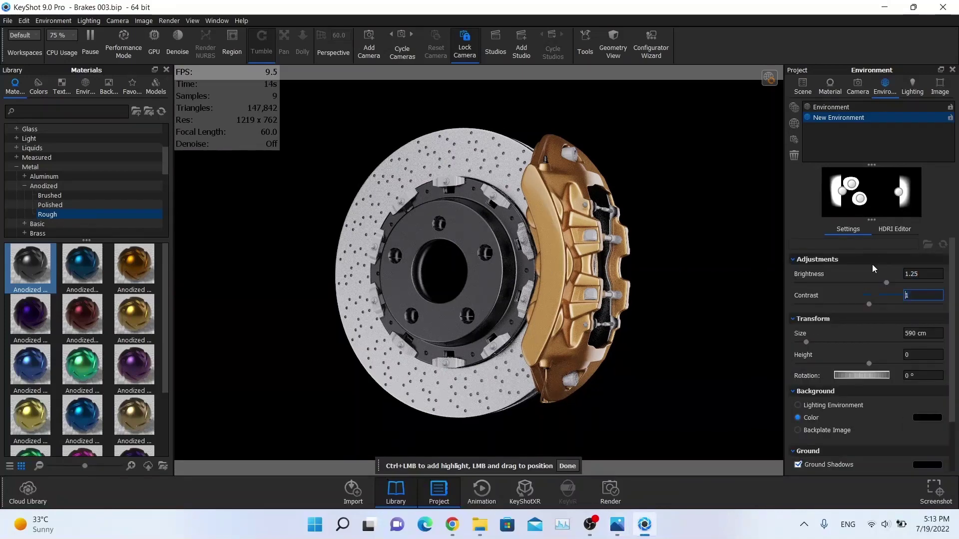
type("2.3")
key("BackSpace")
key("BackSpace")
key("BackSpace")
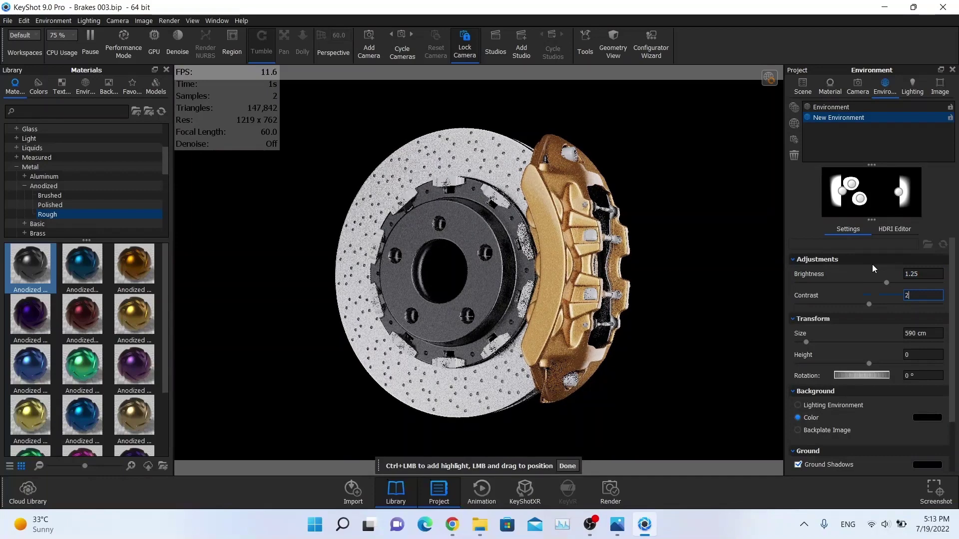
type("1.25")
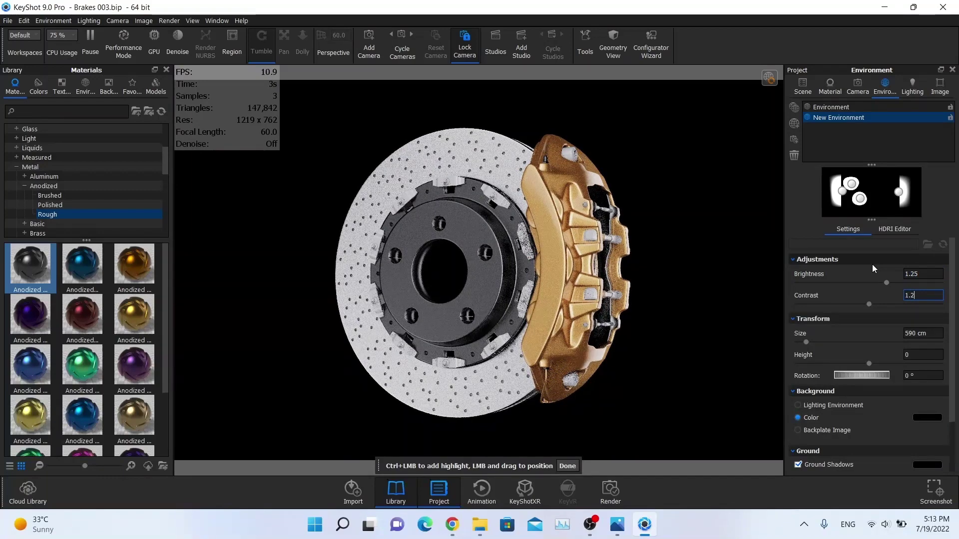
key("Return")
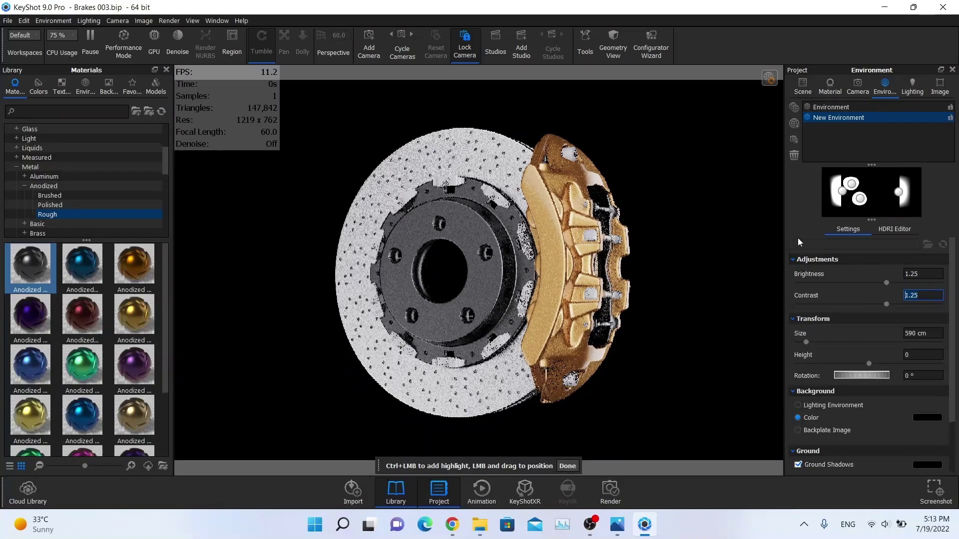
left_click(567, 466)
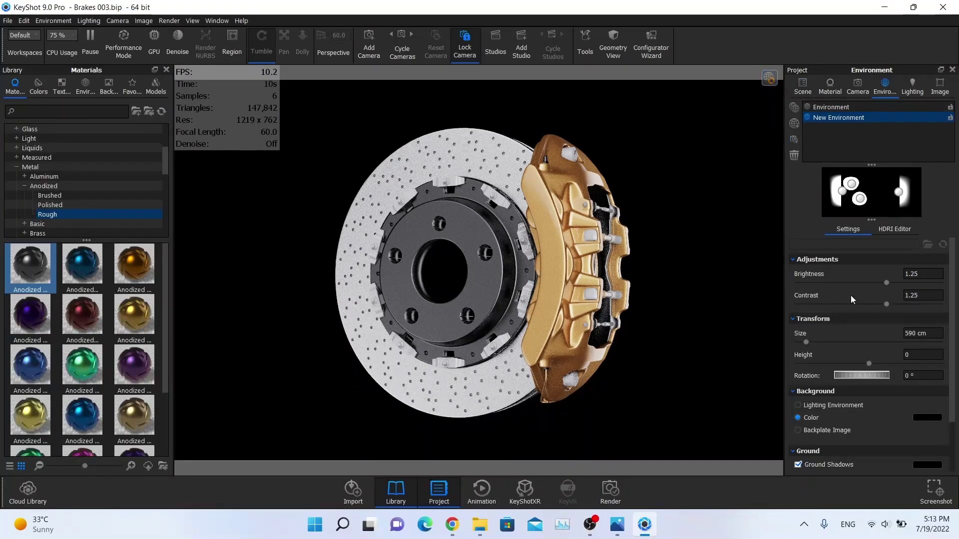
Enable Occlusion Ground Shadows and Flatten Ground for the new environment
scroll(889, 323, "down", 1)
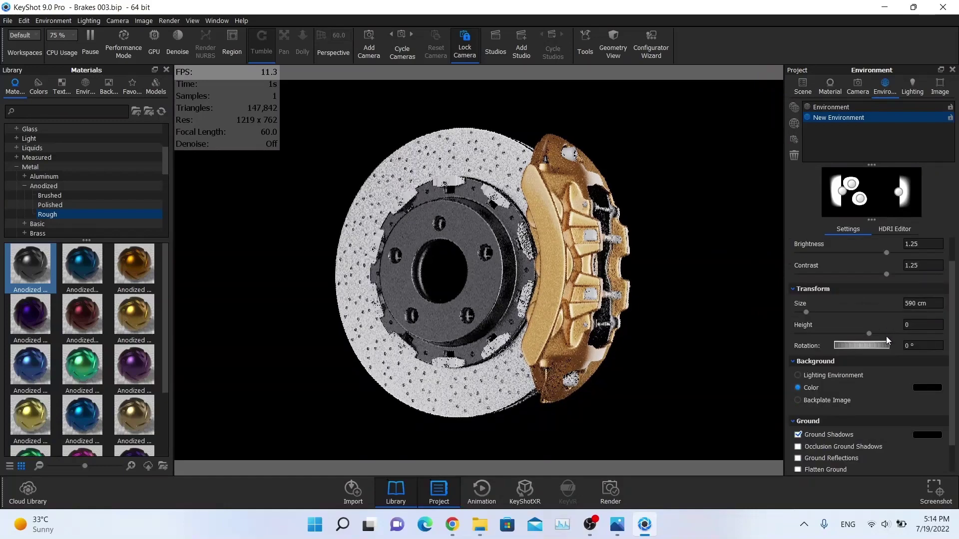
scroll(862, 387, "down", 1)
left_click(840, 417)
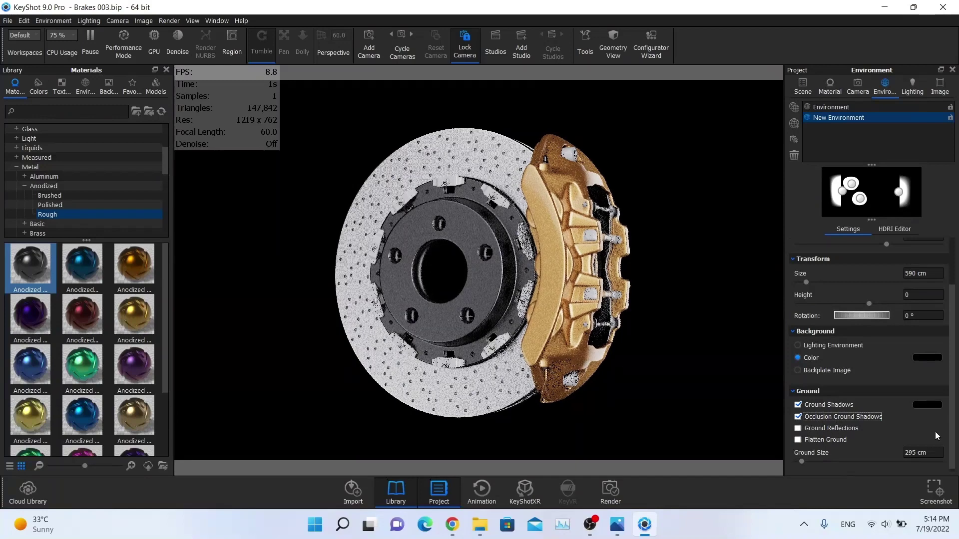
left_click(823, 440)
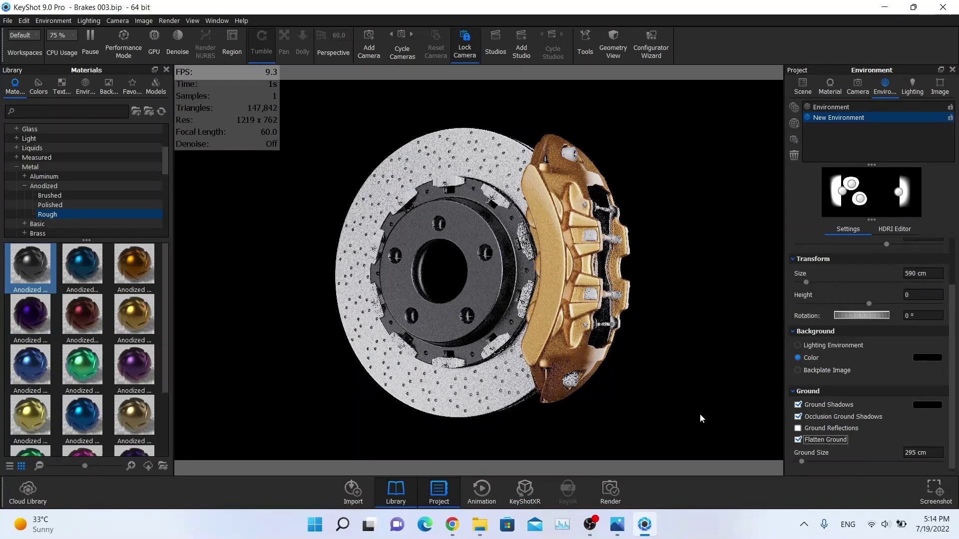
left_click(810, 440)
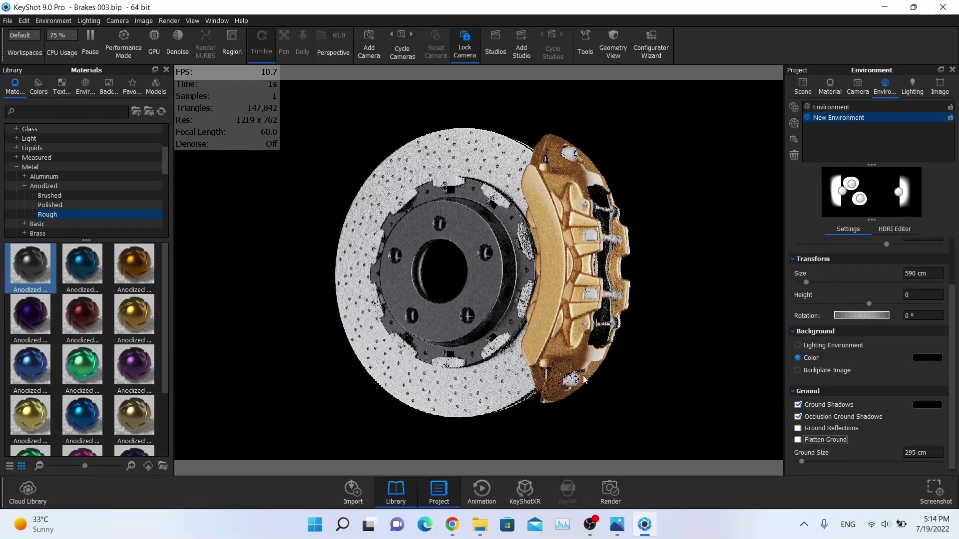
left_click(810, 439)
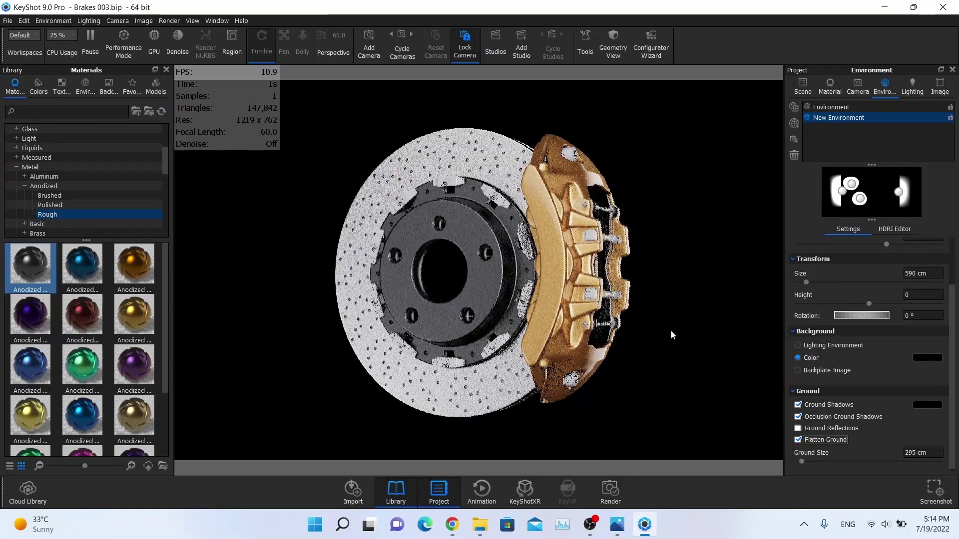
scroll(906, 388, "up", 2)
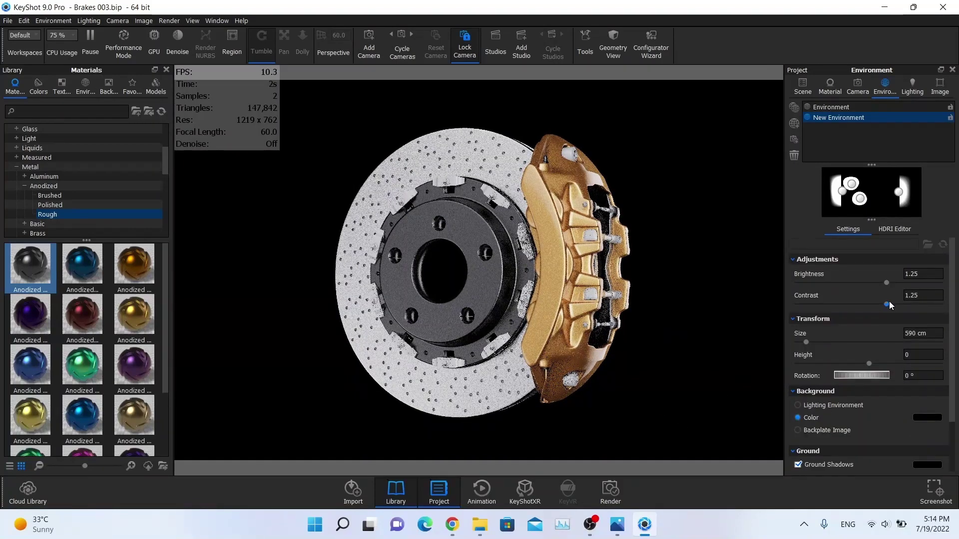
left_click(890, 231)
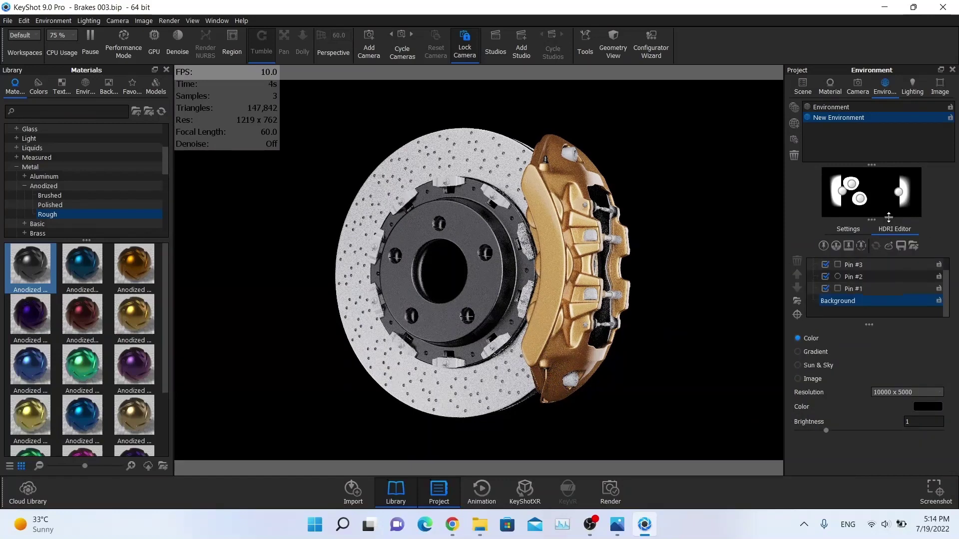
left_click(859, 228)
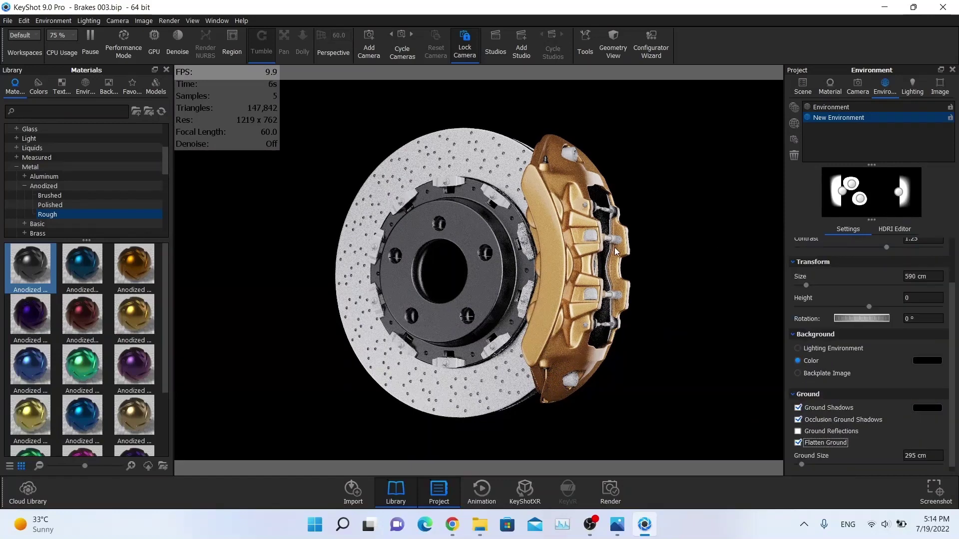
left_click(617, 524)
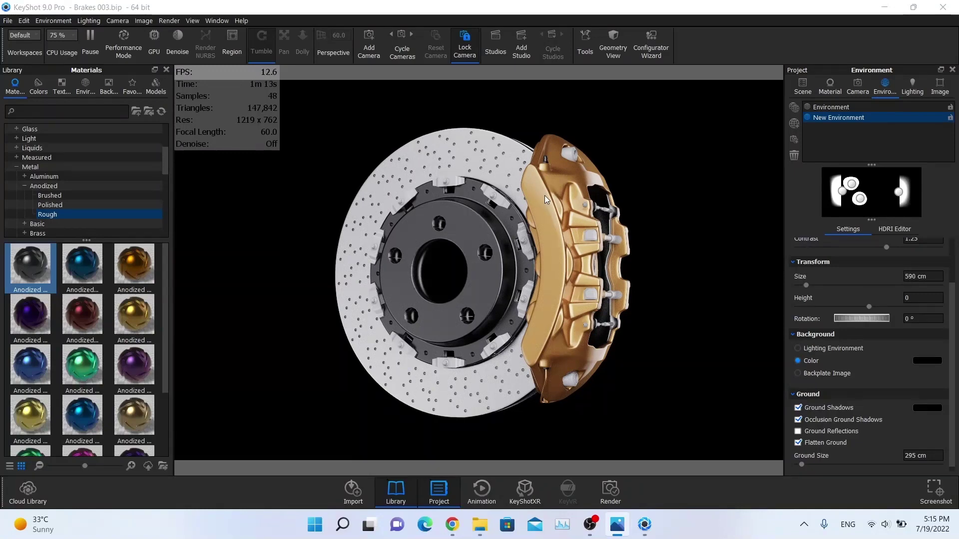
left_click(802, 93)
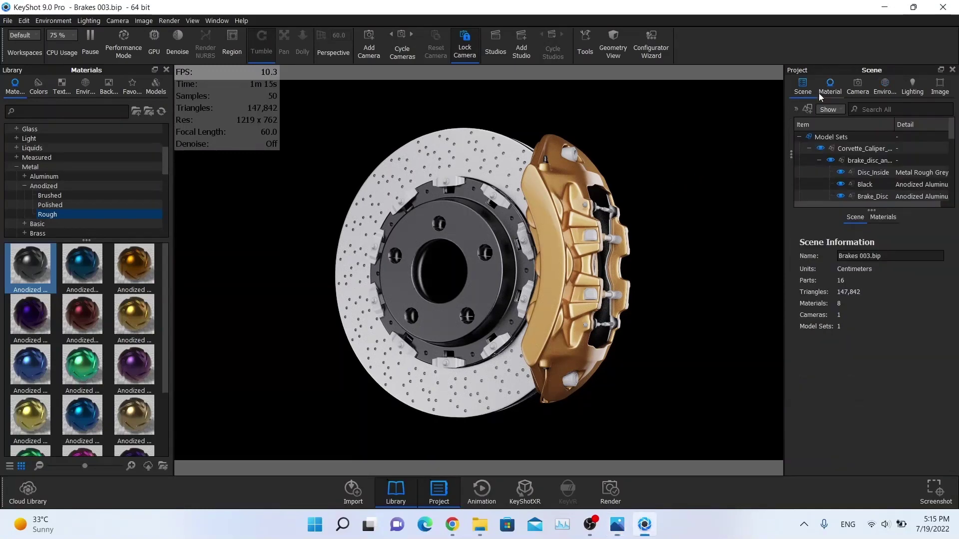
scroll(49, 168, "up", 3)
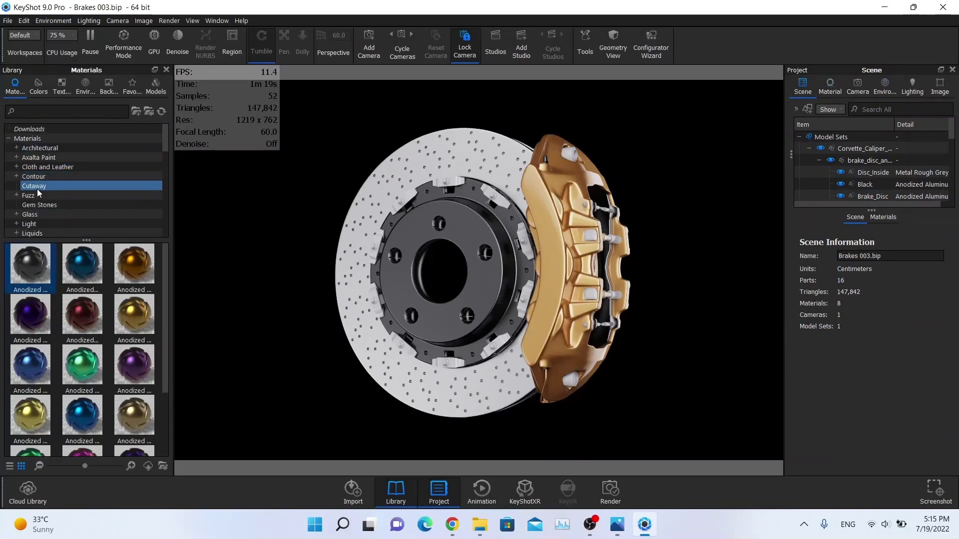
key("alt+Tab")
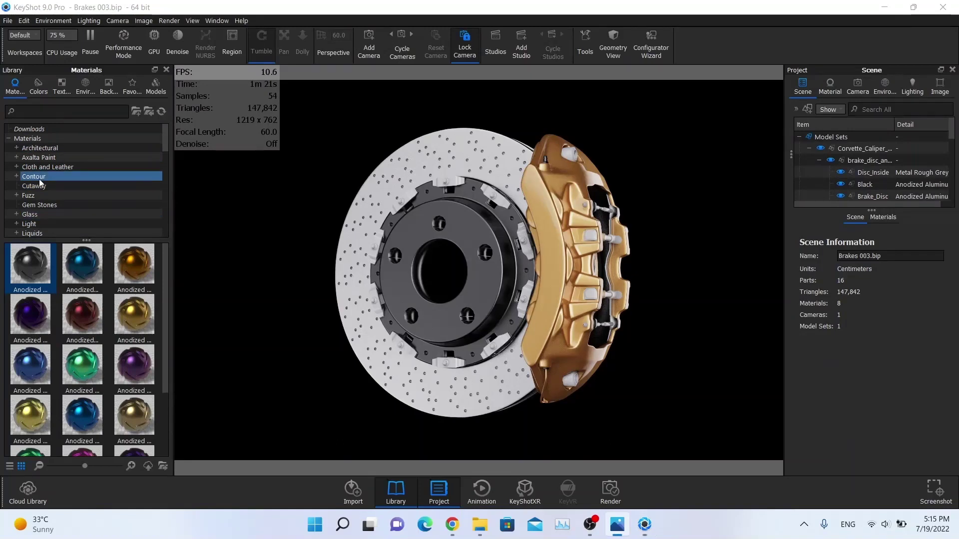
Apply the polished aluminum material from the basic aluminum library to the perforated brake disc surface
scroll(44, 191, "down", 3)
scroll(44, 190, "down", 1)
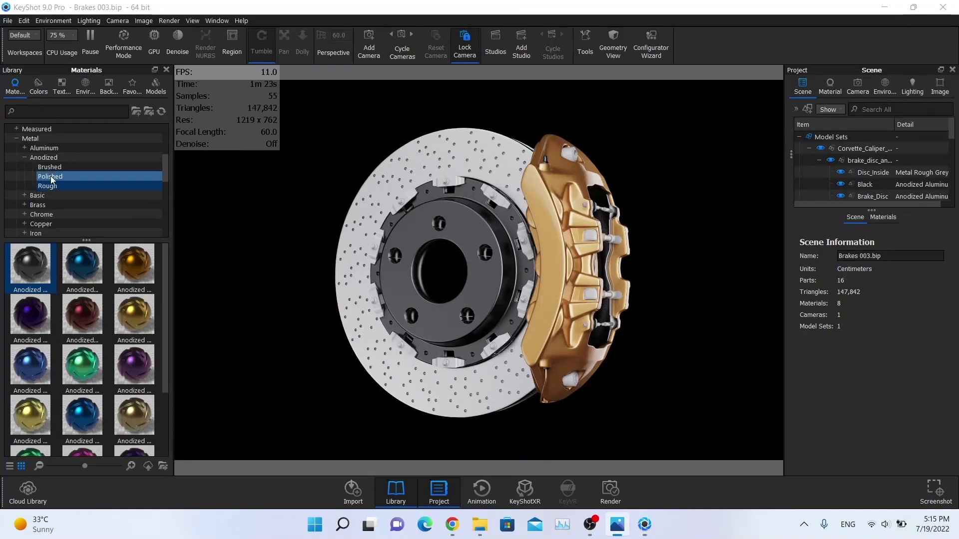
left_click(48, 150)
left_click(25, 148)
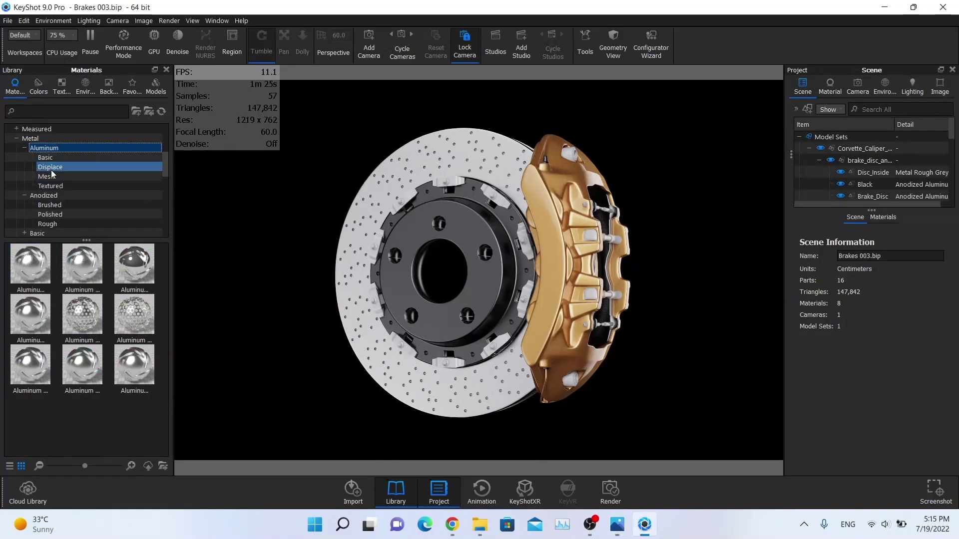
left_click(47, 157)
left_click_drag(30, 264, 415, 160)
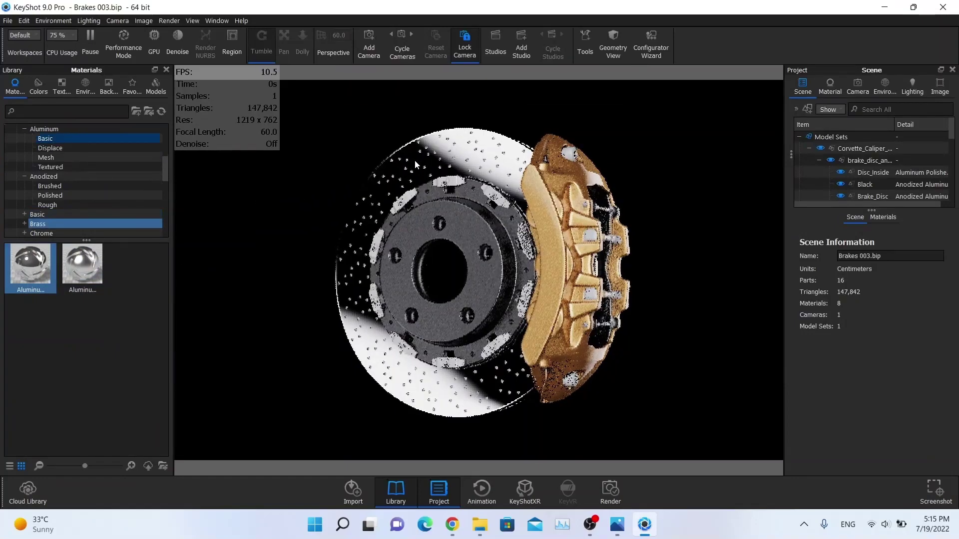
Set the roughness of the brake disc's polished aluminum material to 0.1
double_click(415, 160)
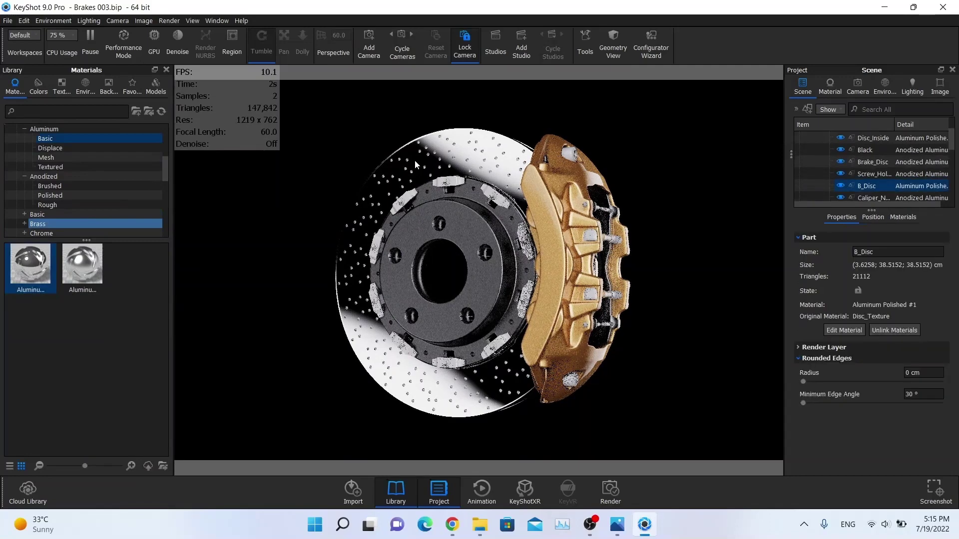
left_click(931, 202)
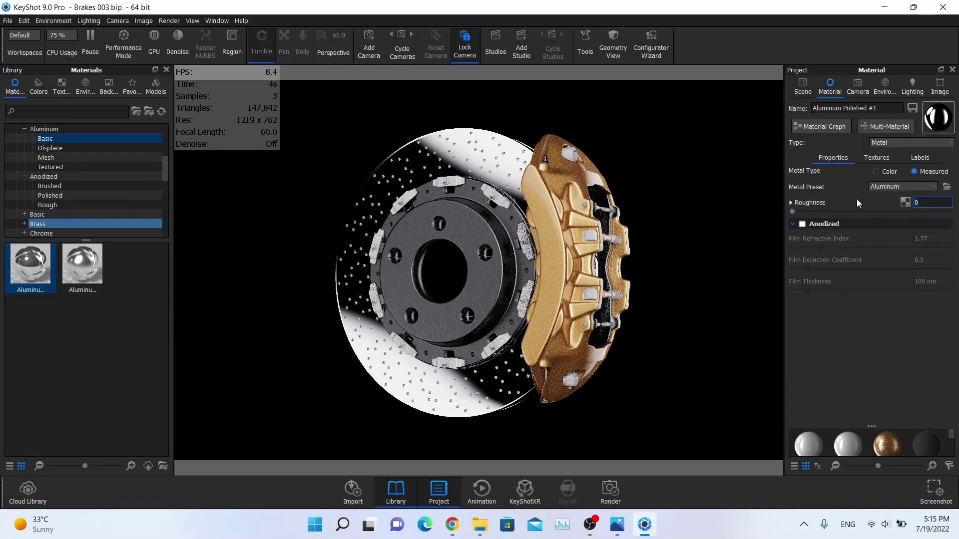
type(".1")
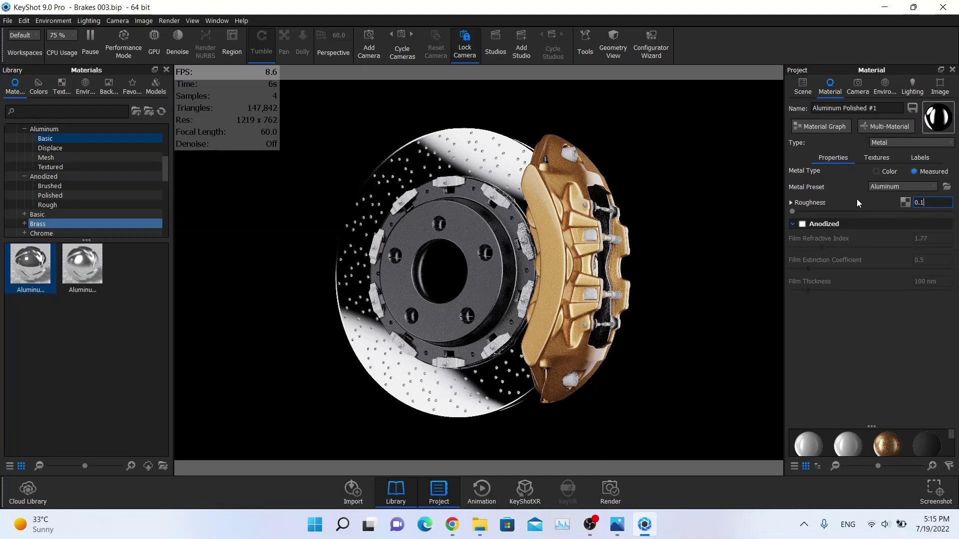
key("Return")
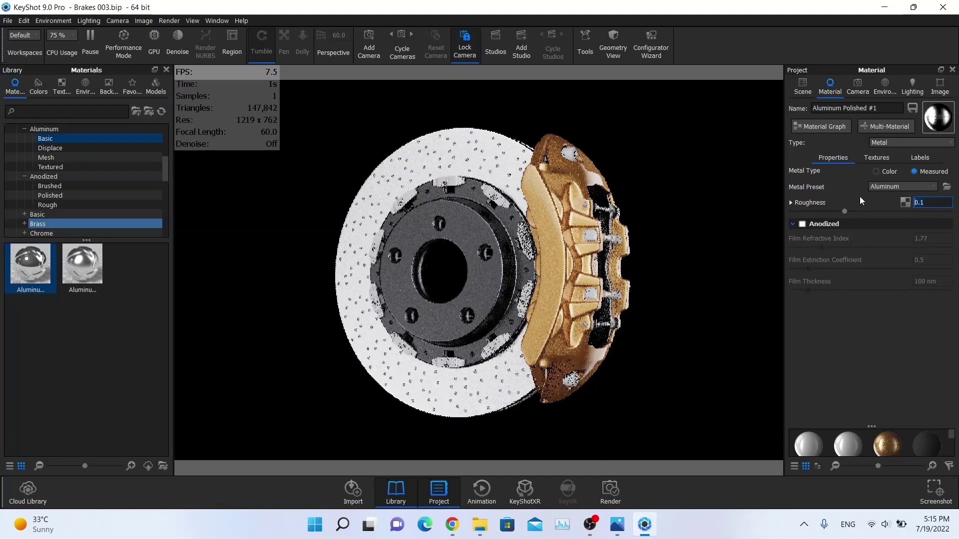
Switch the disc's metal type to Color and load Brake_Disc from the Brake Callipers > brake Calliper > textures folder as its color texture
left_click(885, 172)
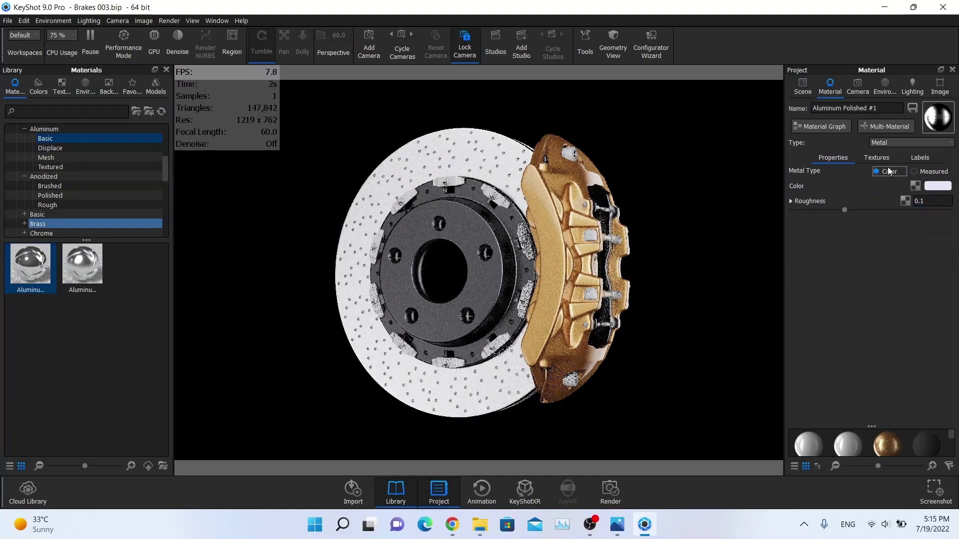
left_click(915, 186)
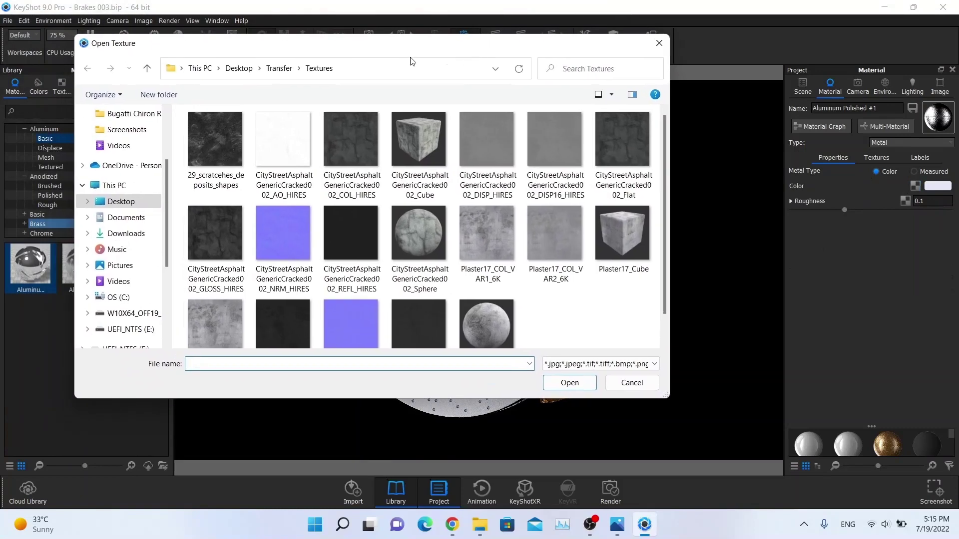
scroll(140, 130, "up", 2)
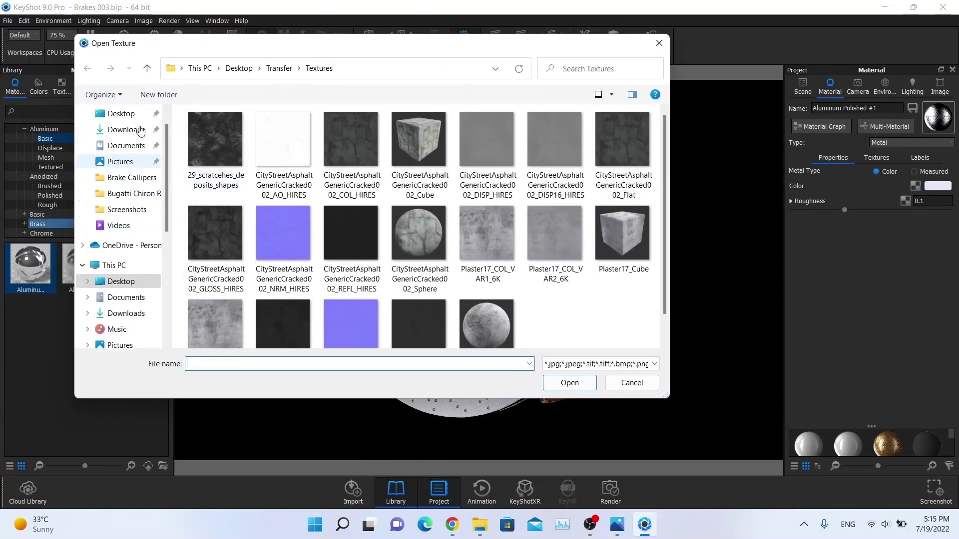
left_click(132, 178)
left_click(237, 156)
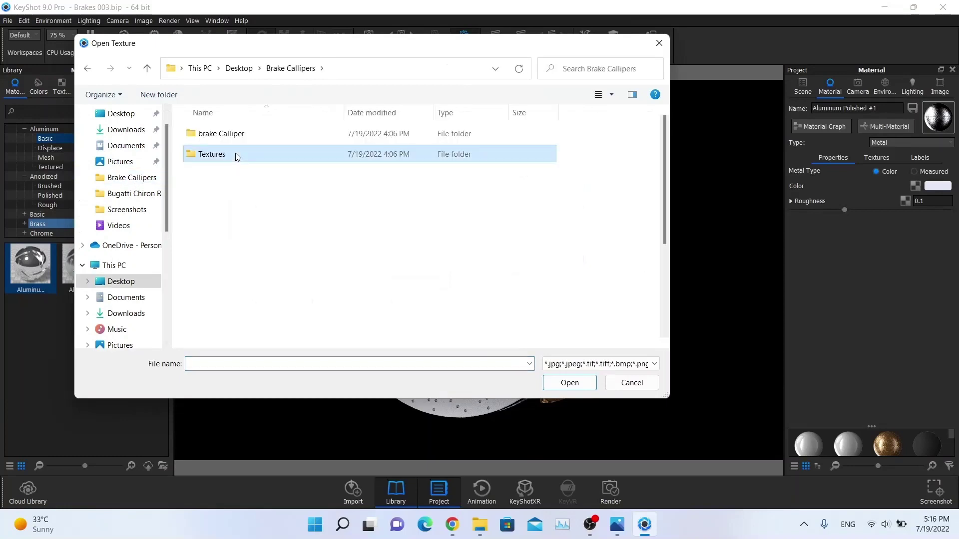
double_click(237, 156)
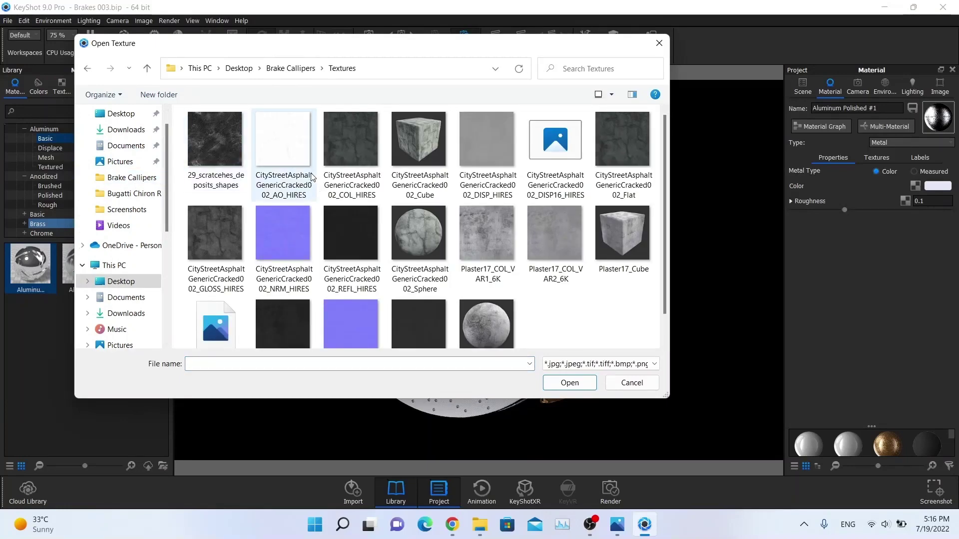
scroll(311, 174, "down", 1)
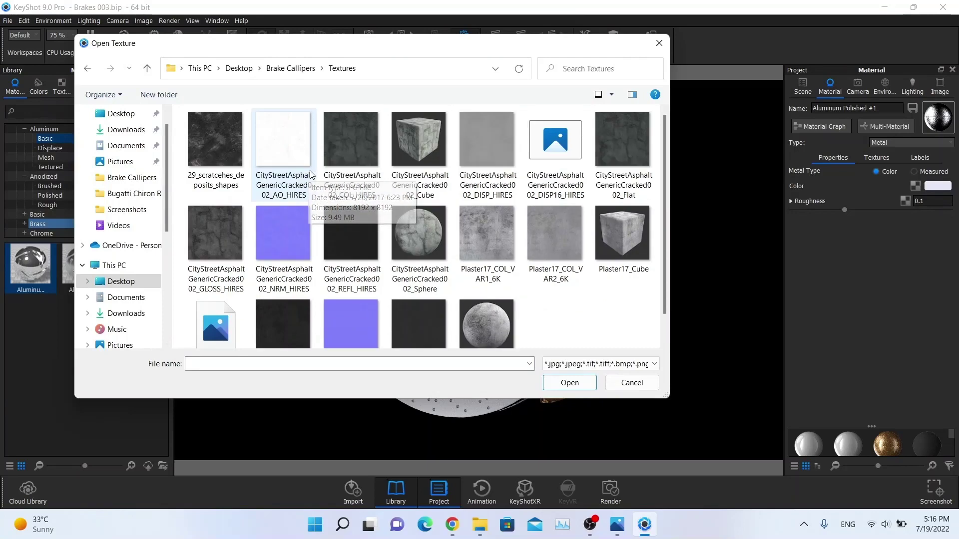
key("BackSpace")
double_click(222, 133)
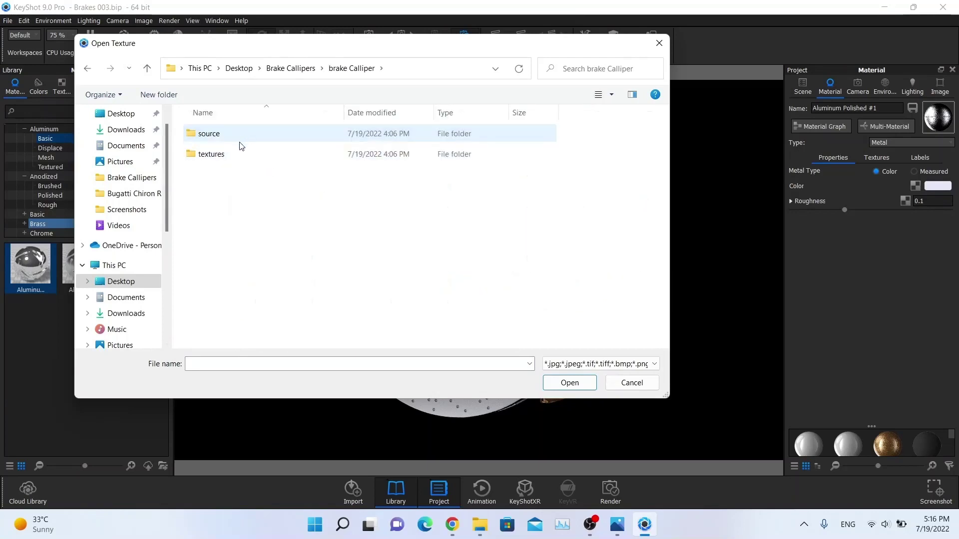
double_click(237, 156)
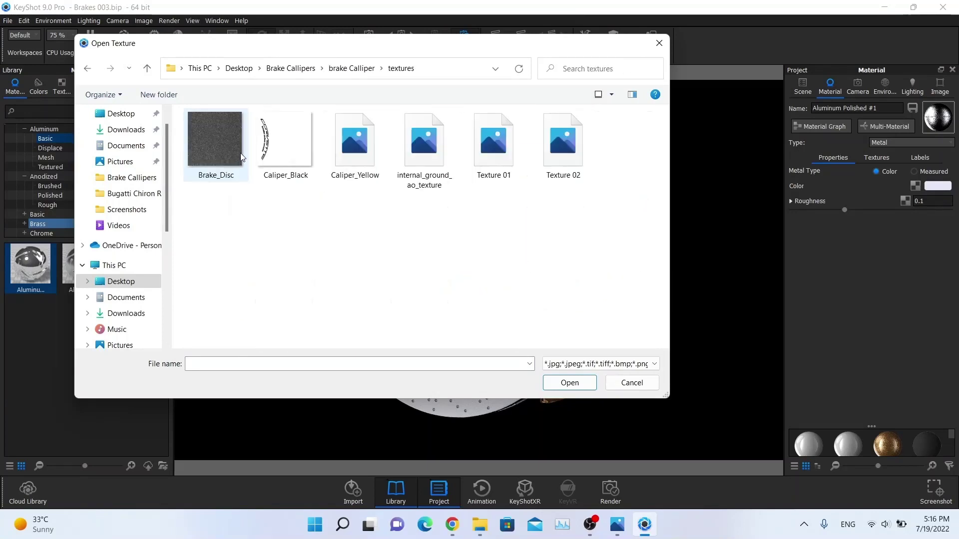
left_click(236, 164)
double_click(236, 163)
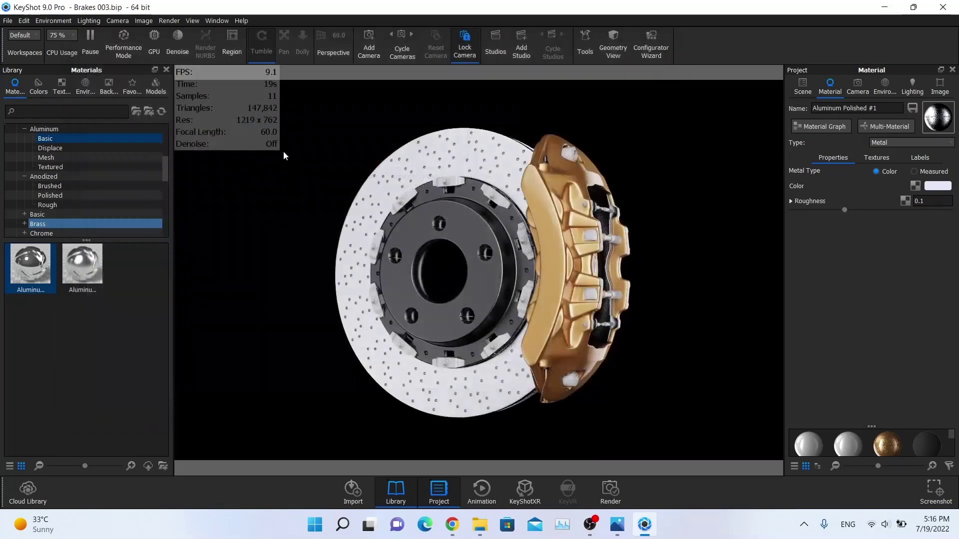
Set the mapping type of the disc's color texture to UV and expand the material's roughness settings
left_click(903, 252)
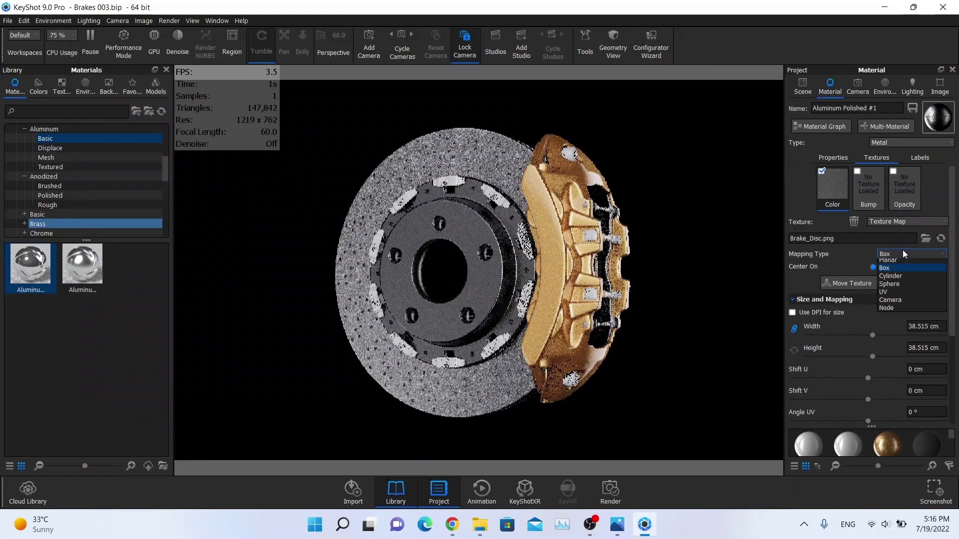
left_click(894, 296)
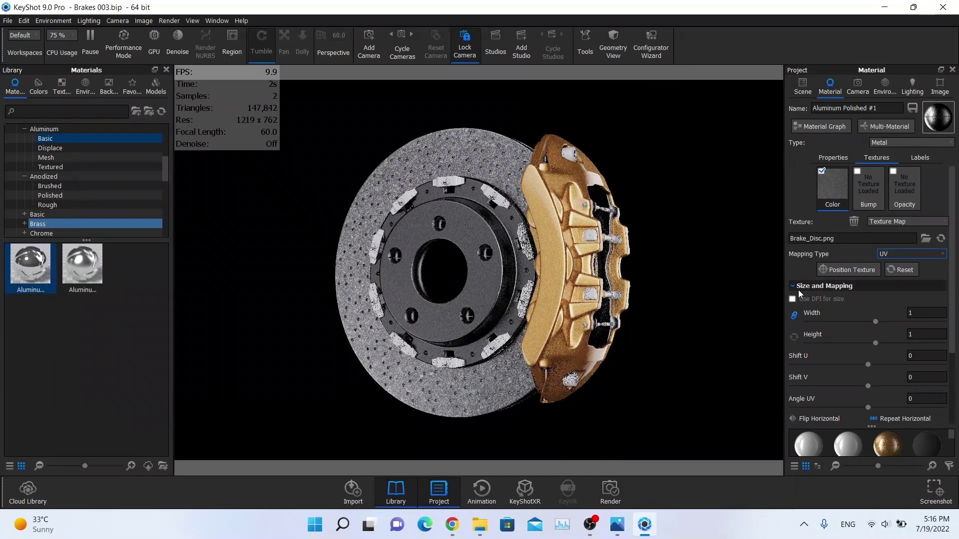
left_click(833, 157)
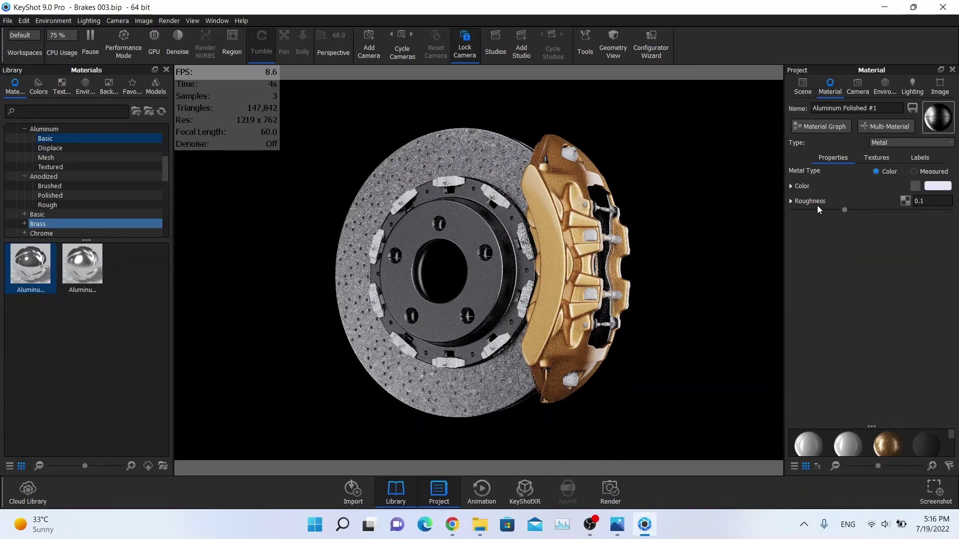
left_click(812, 201)
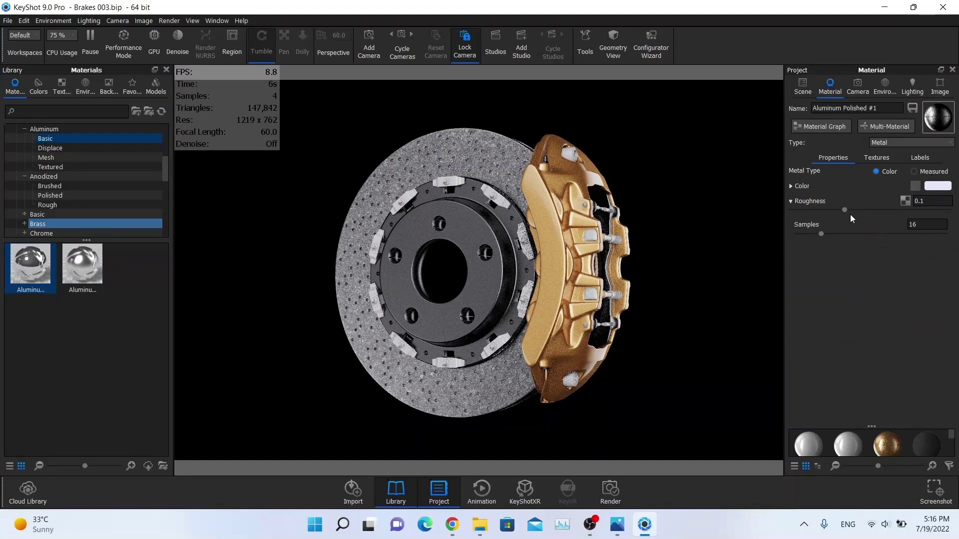
Set the contrast of the disc's Brake_Disc.png color texture to 1.5
left_click(871, 159)
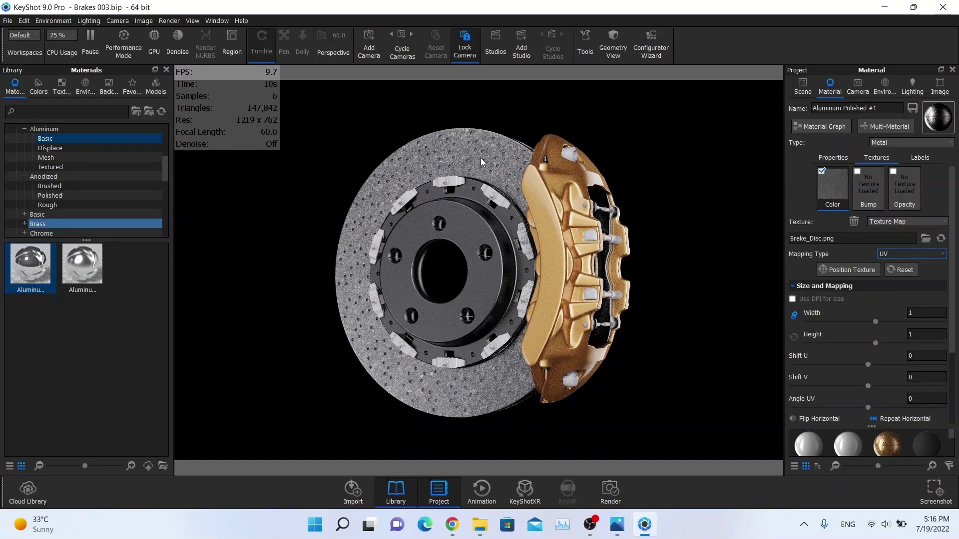
key("alt+Tab")
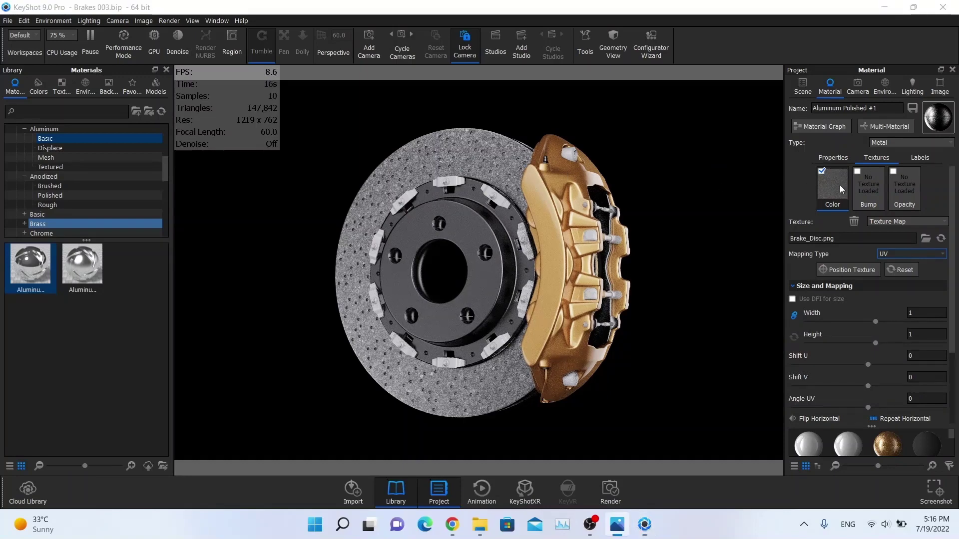
scroll(847, 247, "down", 3)
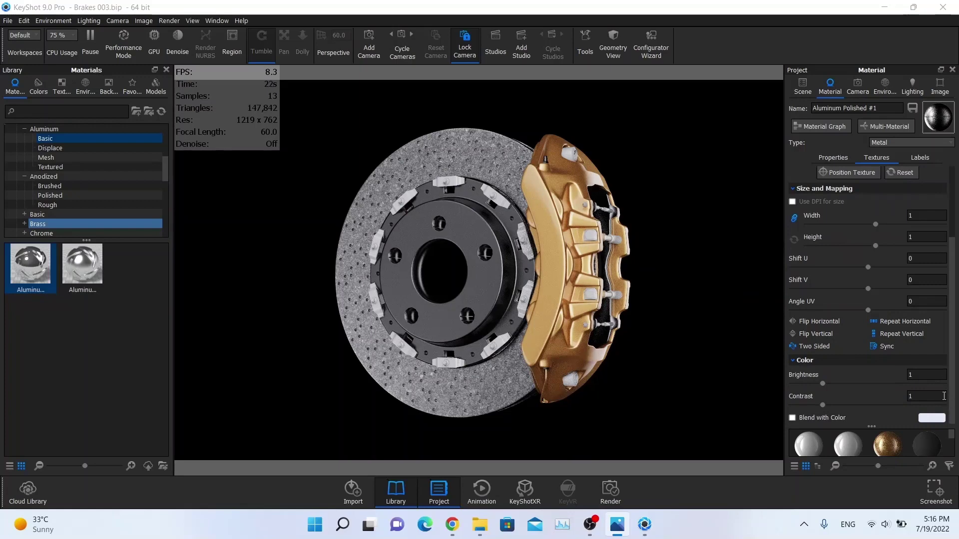
left_click(926, 396)
type("1.5")
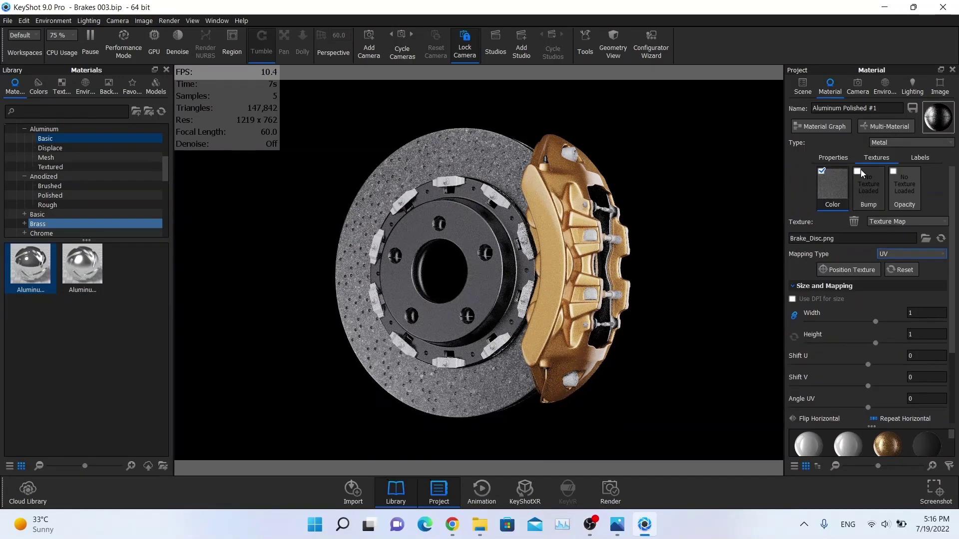
key("alt+Tab")
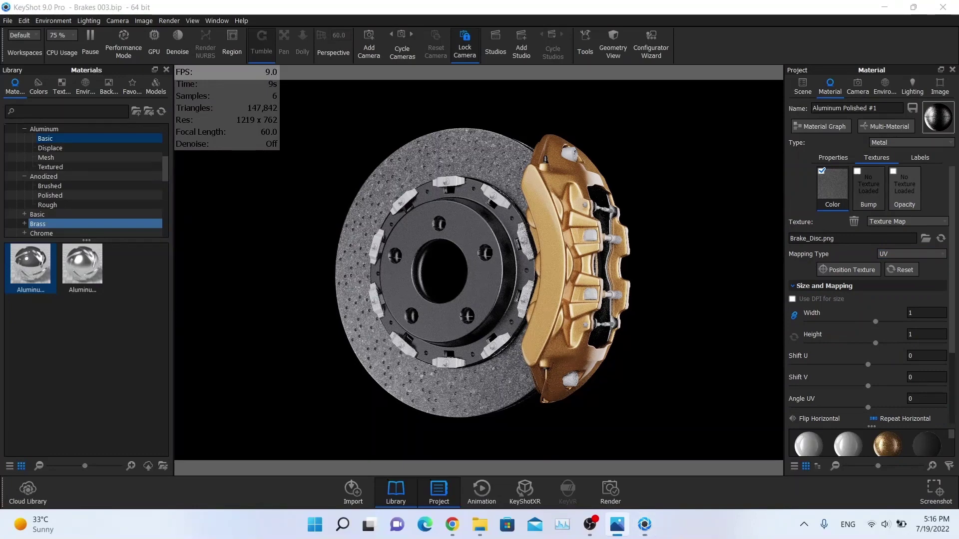
Add a Bump Add utility node in the disc's material graph and connect it to the Metal node's Bump input
left_click(822, 126)
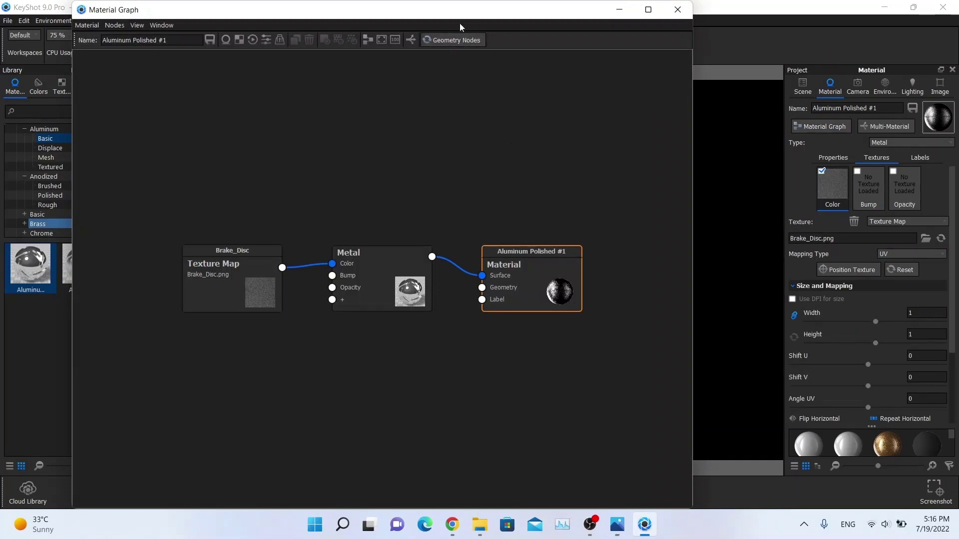
left_click_drag(454, 7, 646, 87)
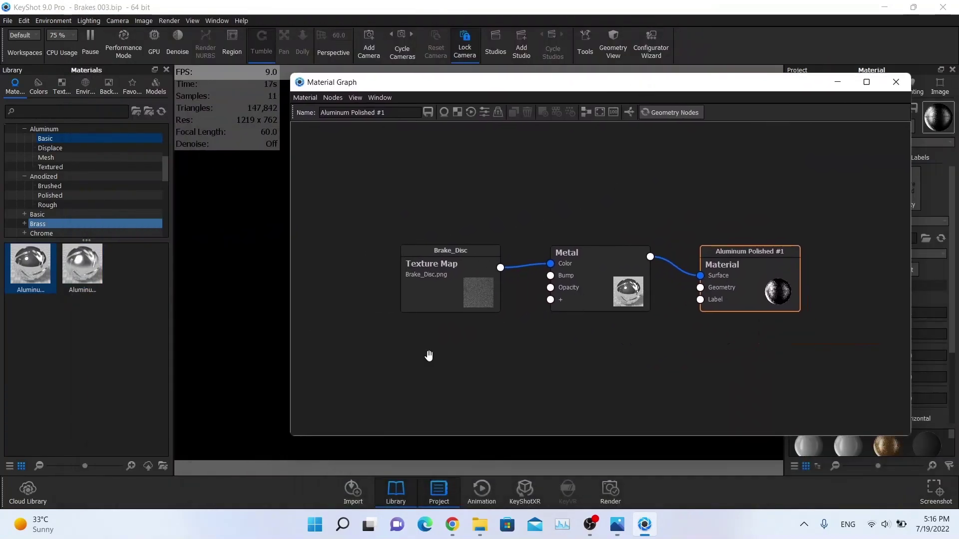
right_click(415, 371)
mouse_move(455, 423)
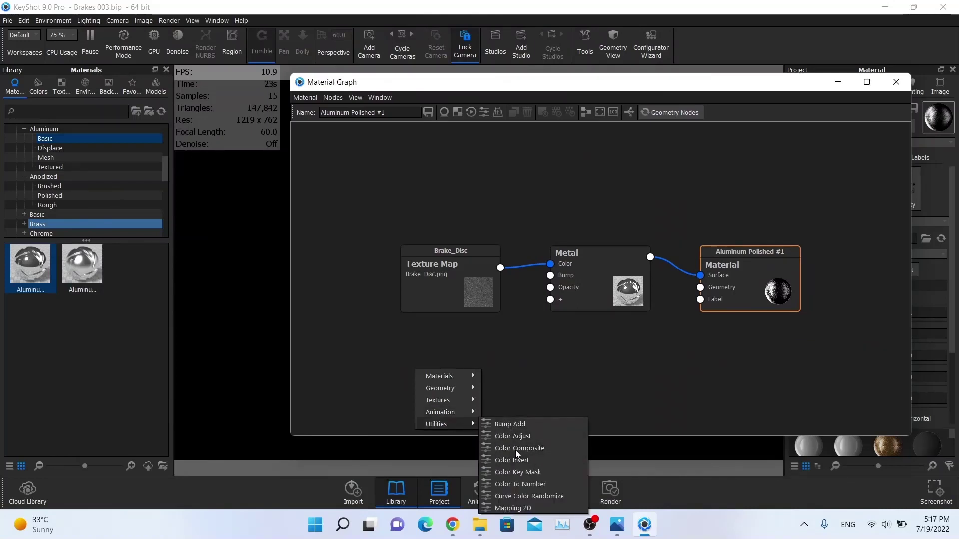
left_click(511, 427)
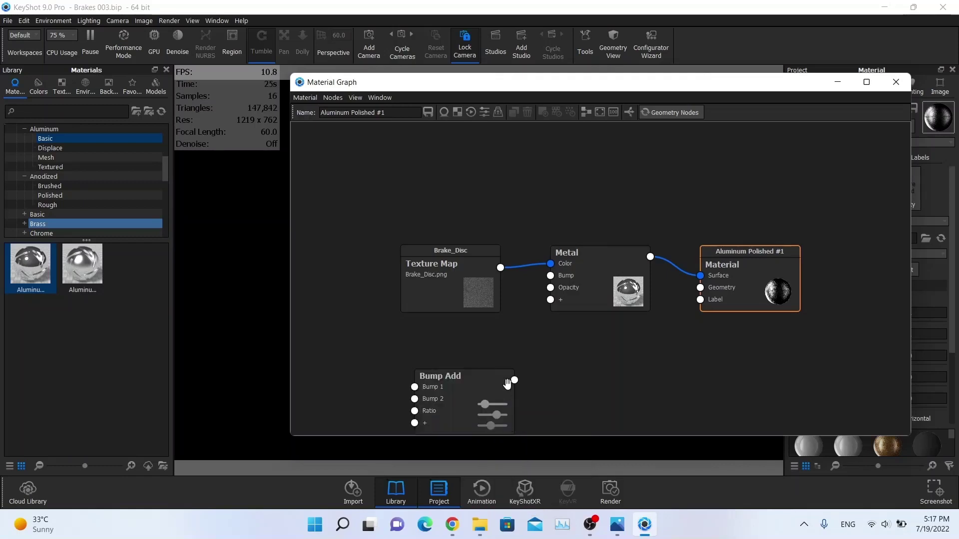
left_click_drag(503, 390, 487, 342)
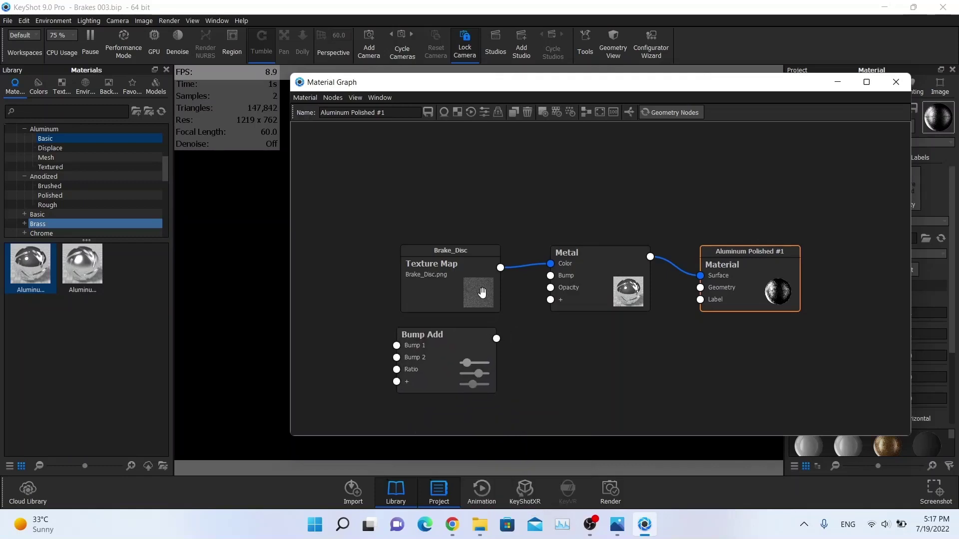
left_click_drag(484, 291, 476, 289)
left_click_drag(497, 338, 551, 276)
Duplicate the Brake_Disc texture map node and connect the copy to the Bump 1 input of Bump Add
left_click_drag(467, 352, 468, 353)
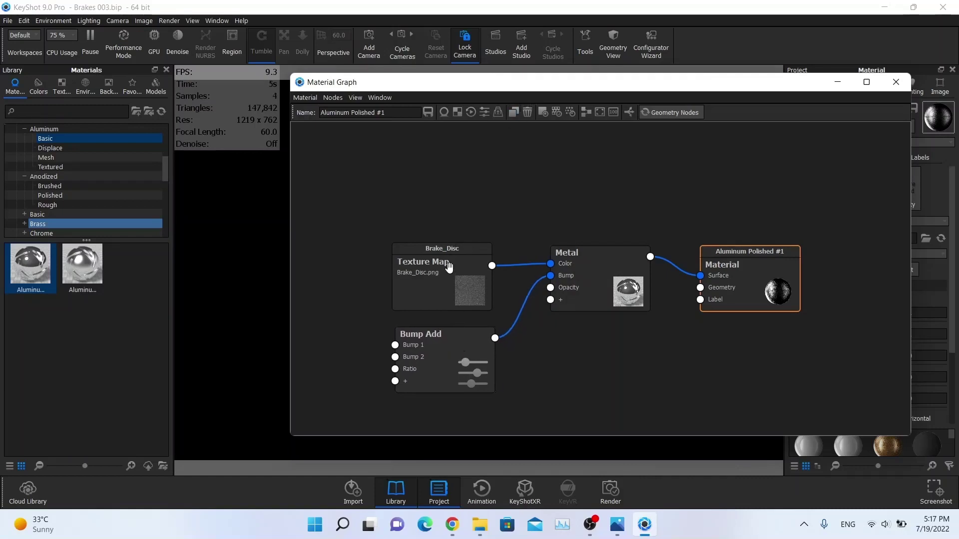
left_click_drag(448, 269, 442, 269)
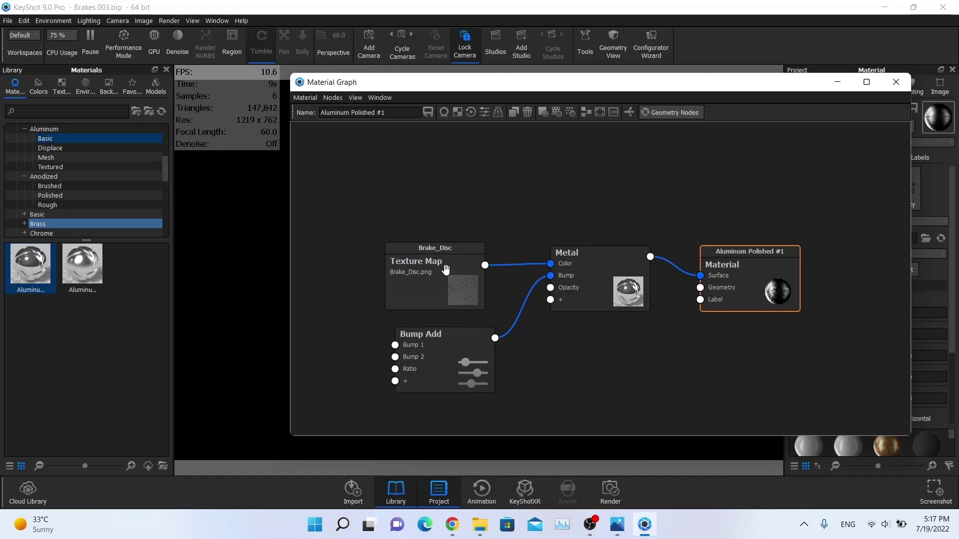
left_click_drag(443, 269, 396, 347, "alt")
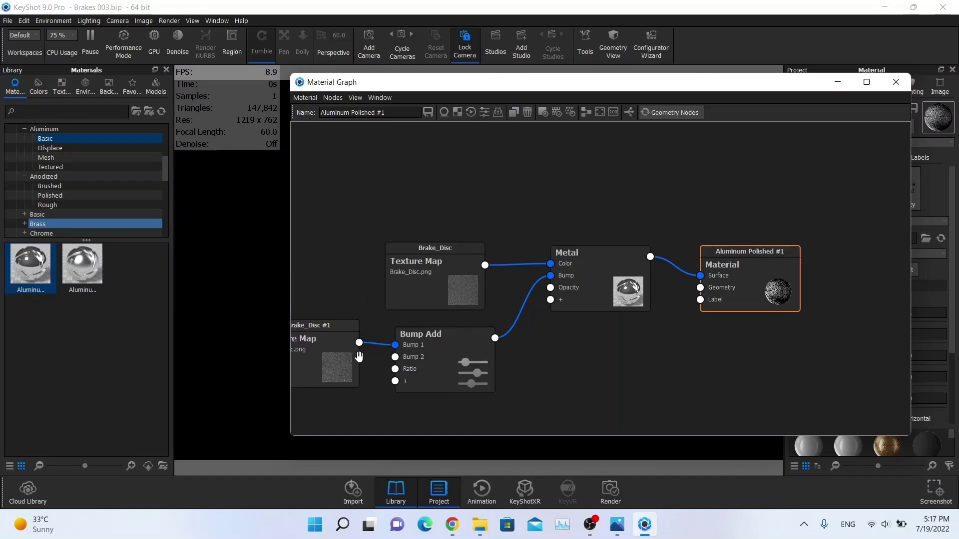
Set the duplicated texture map's contrast to 1, fit the graph in view and move the node away from Bump Add
double_click(338, 361)
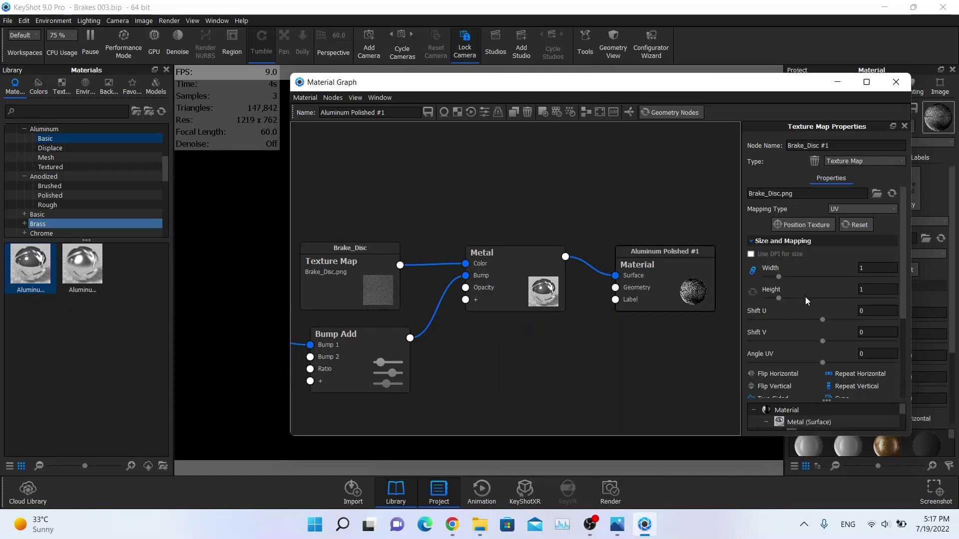
scroll(804, 296, "down", 3)
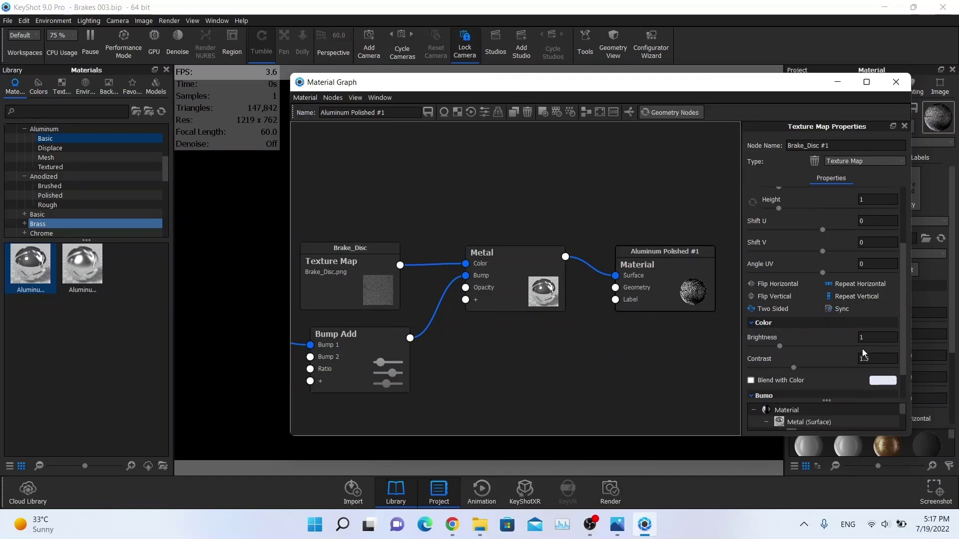
left_click(883, 358)
key("BackSpace")
key("BackSpace")
left_click(869, 337)
key("f")
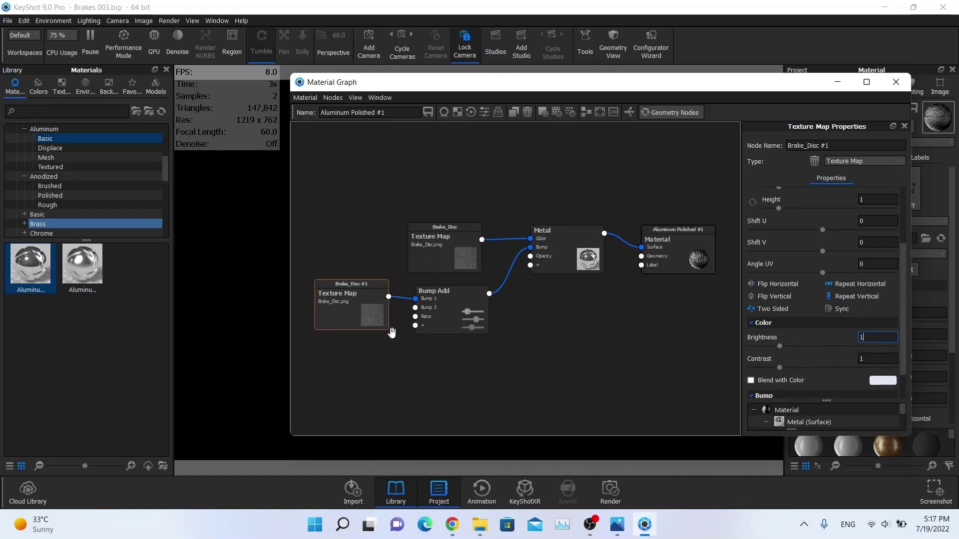
left_click_drag(356, 313, 337, 320)
Set the duplicated texture map's bump height to 0.25 and check the effect on the rendered disc
scroll(837, 336, "down", 2)
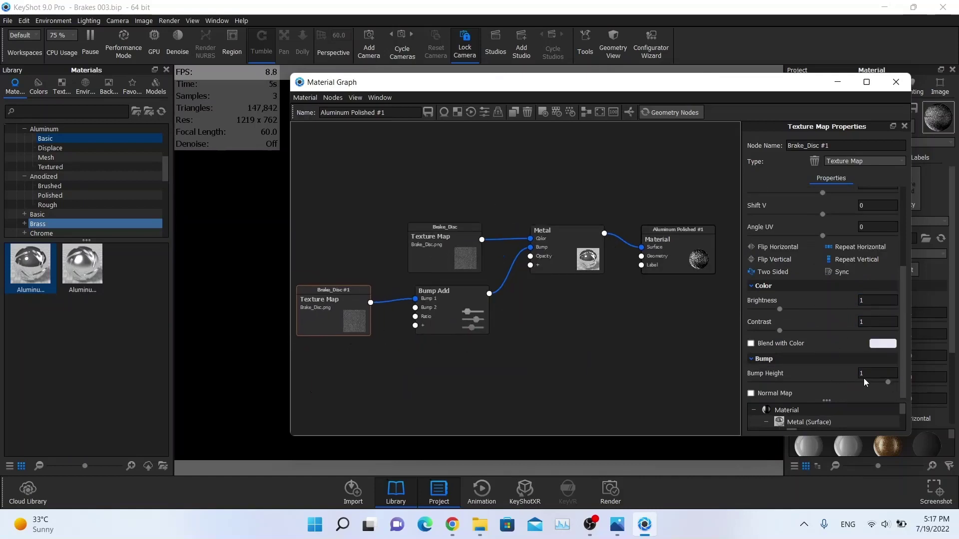
left_click(876, 374)
key("alt+Tab")
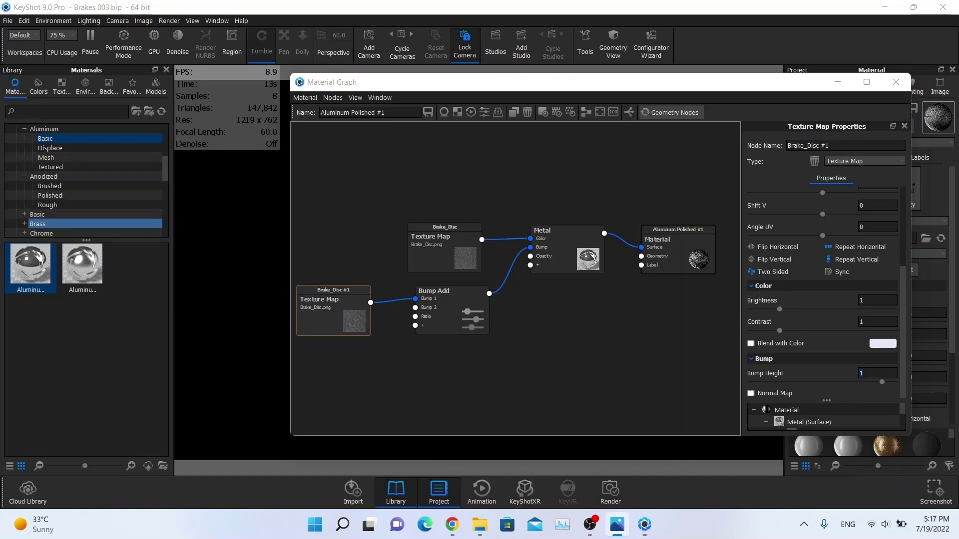
left_click(880, 372)
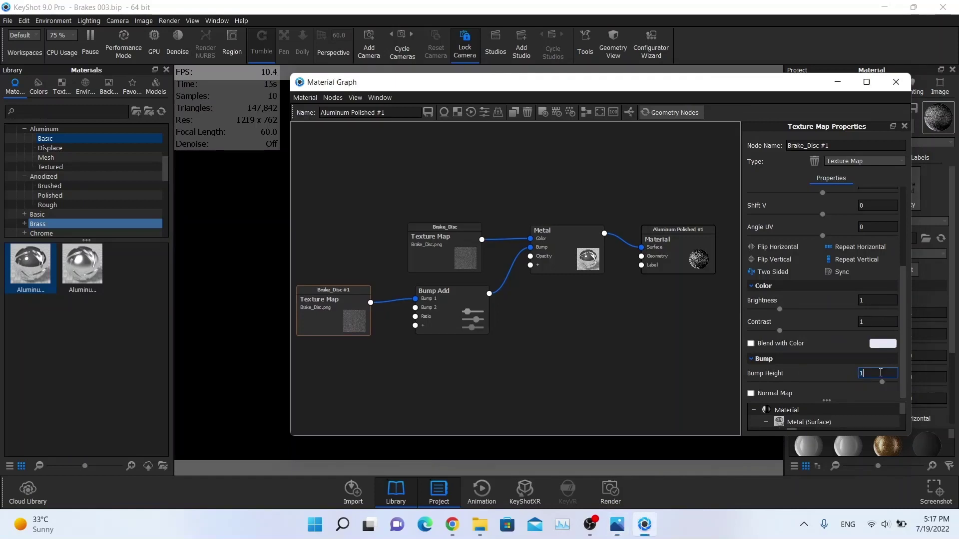
type("0.25")
key("Return")
left_click_drag(639, 86, 130, 307)
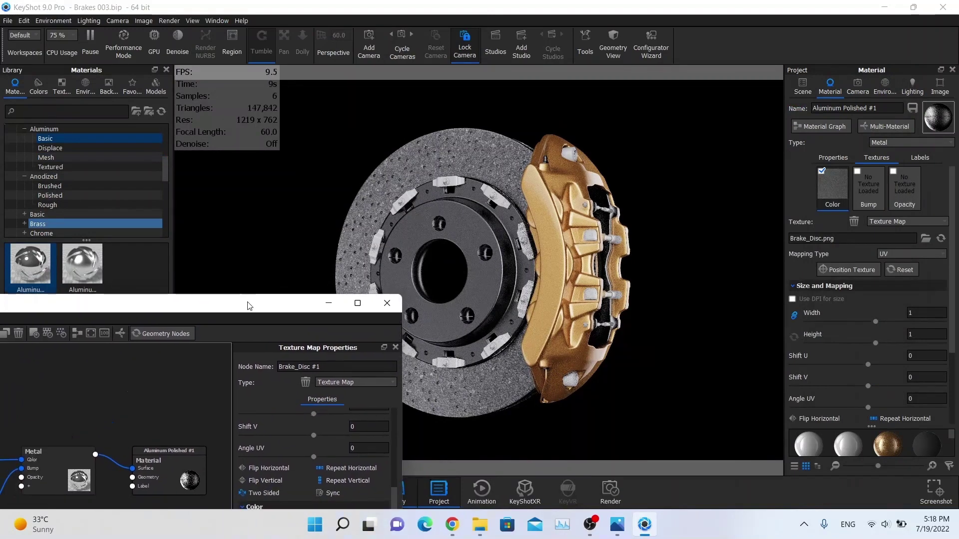
left_click_drag(249, 306, 672, 98)
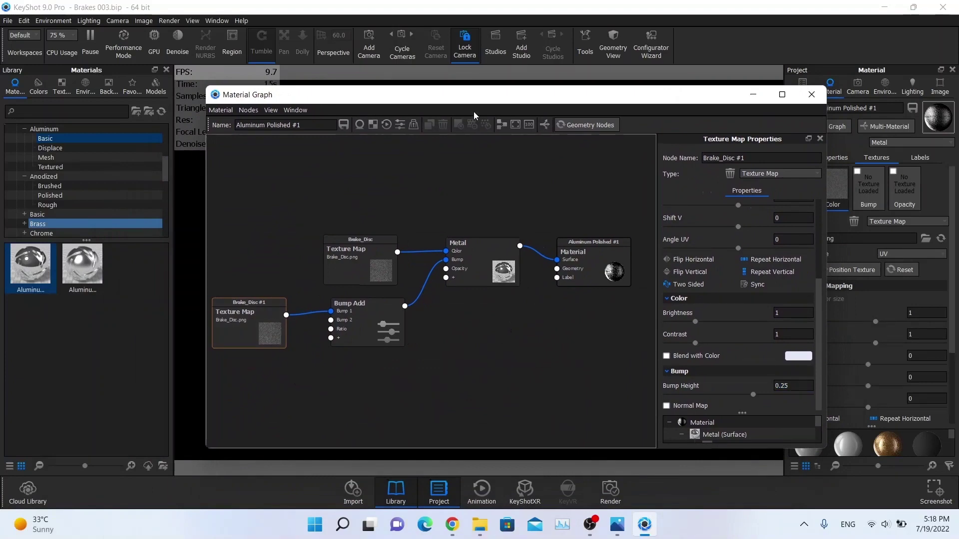
left_click_drag(474, 98, 476, 142)
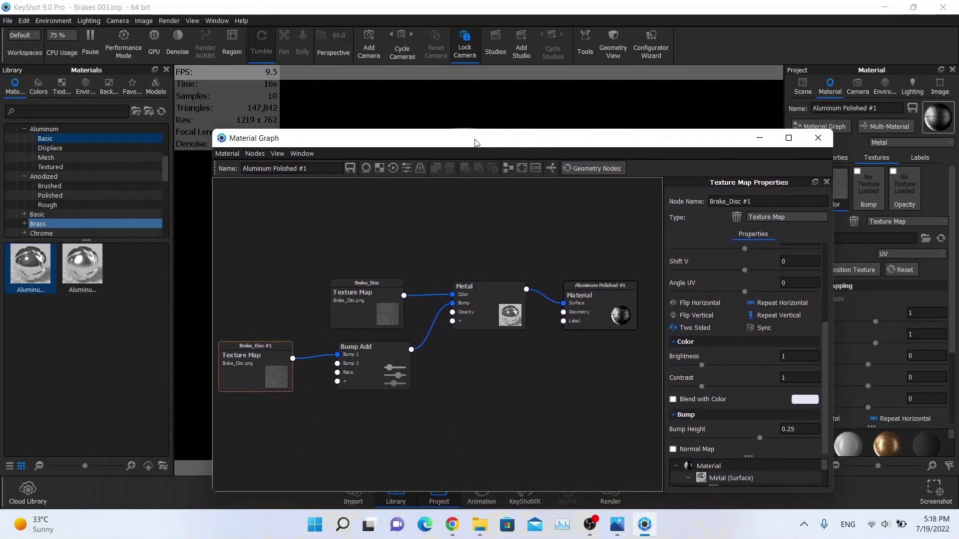
Search the texture library for "brushed radia" and connect the brushed radial texture to the Bump 2 input of Bump Add
left_click(69, 94)
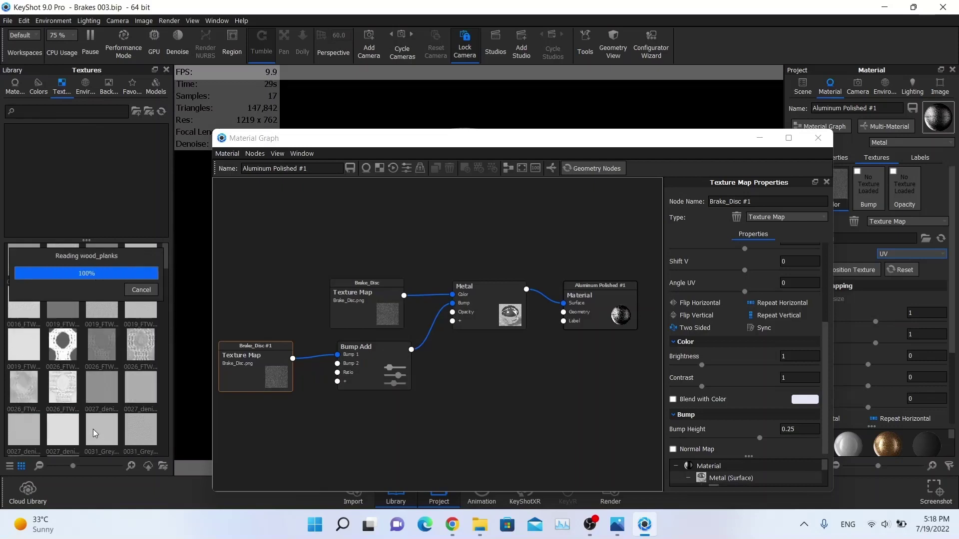
mouse_move(95, 378)
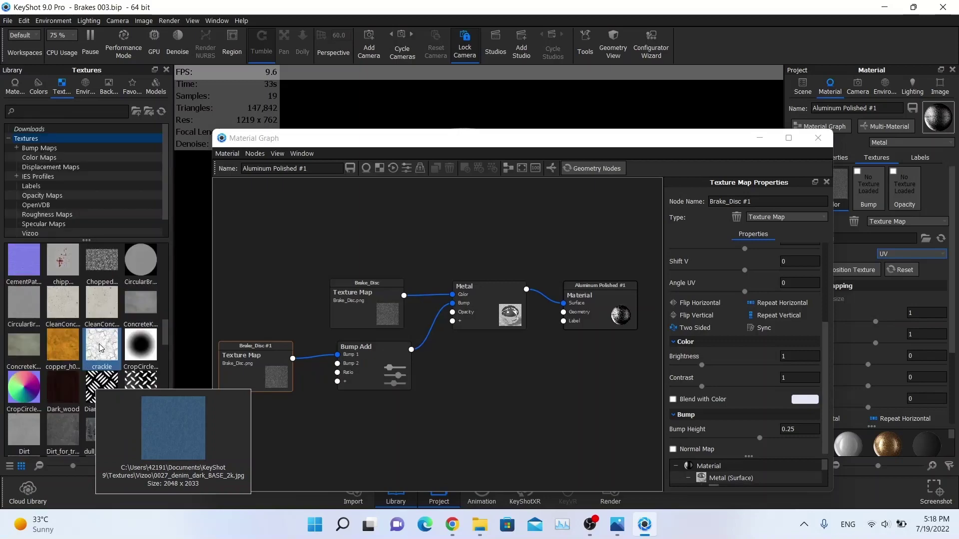
scroll(100, 348, "down", 10)
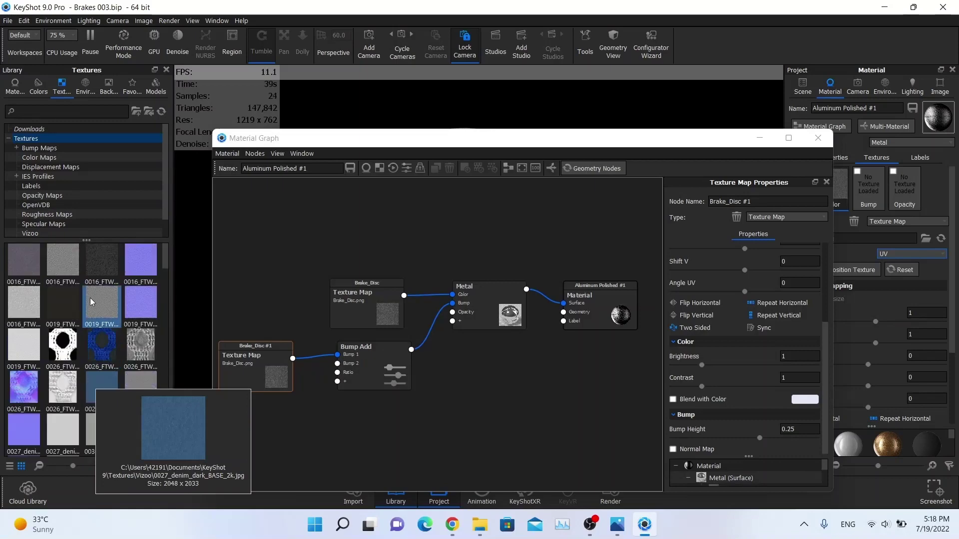
left_click(75, 111)
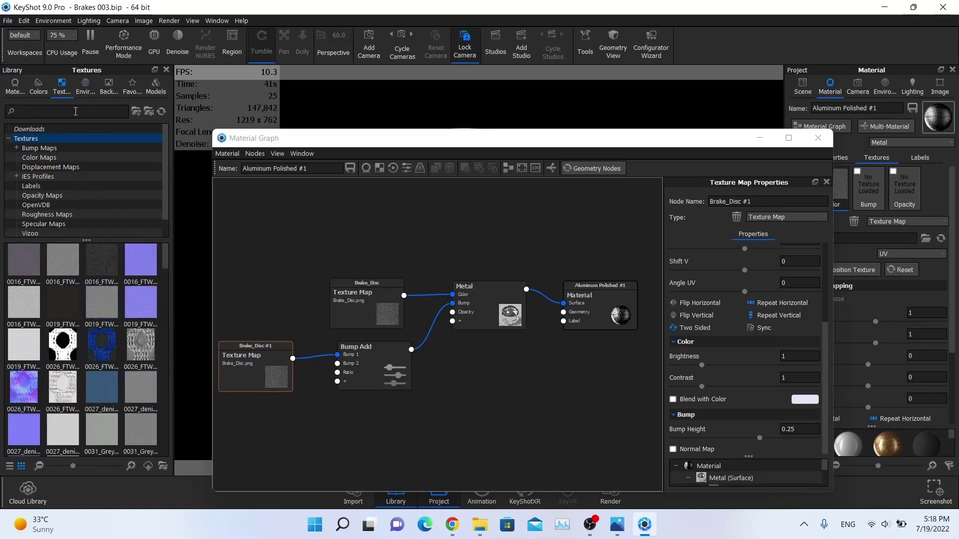
type("brushed r")
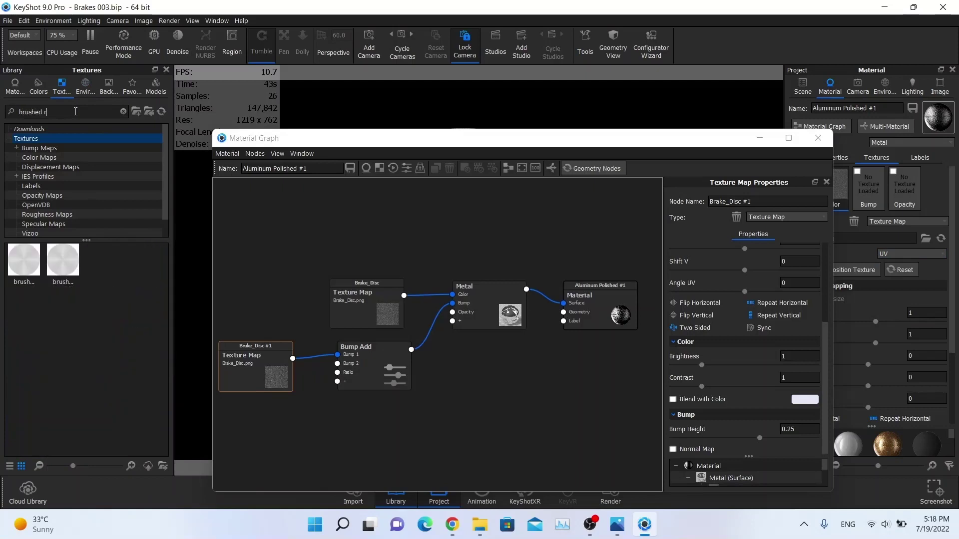
type("adia")
mouse_move(30, 261)
left_mouse_down()
mouse_move(46, 259)
mouse_move(338, 419)
mouse_move(264, 434)
mouse_move(359, 385)
mouse_move(337, 363)
left_mouse_up()
left_click_drag(265, 426, 270, 430)
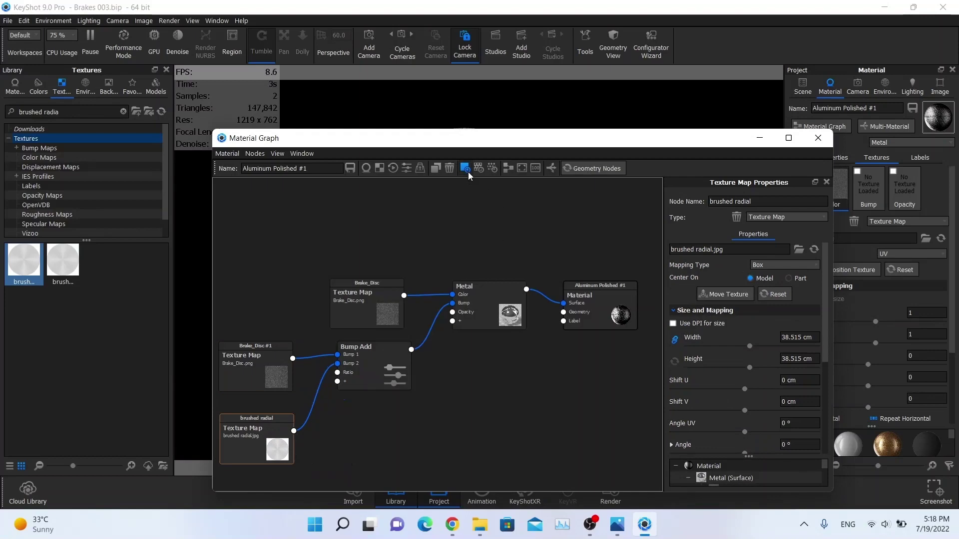
Uncover the disc render and turn off vertical and horizontal repeat for the brushed radial texture map
left_click_drag(539, 143, 78, 117)
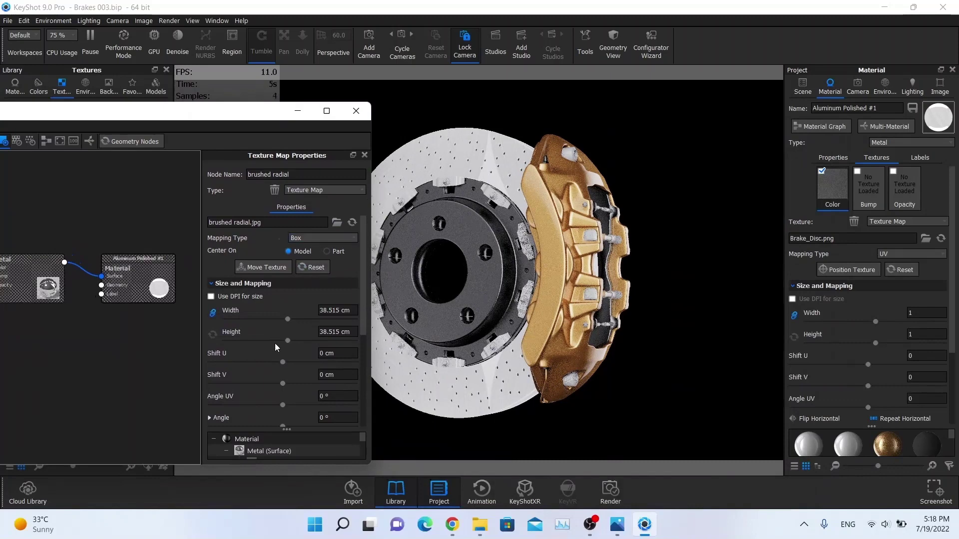
scroll(275, 343, "down", 5)
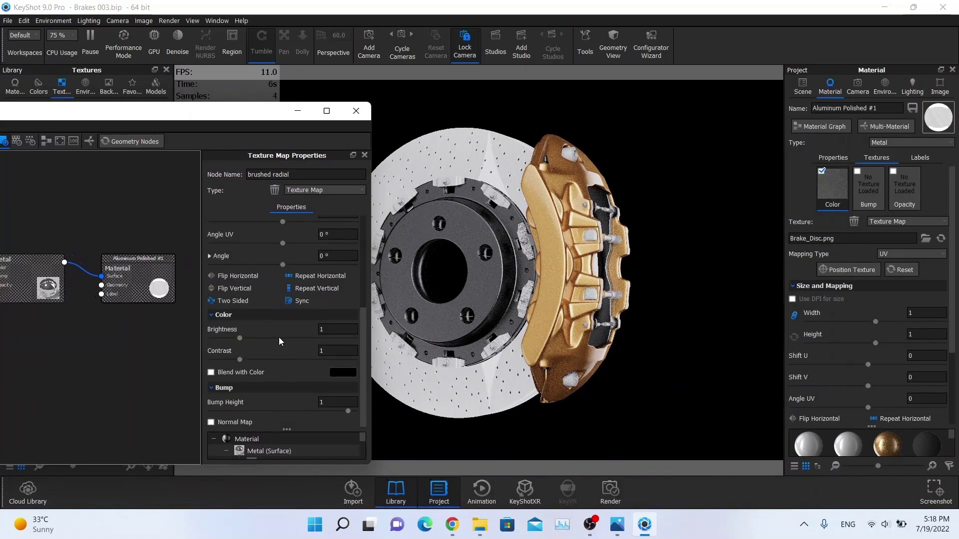
left_click(305, 289)
left_click(305, 277)
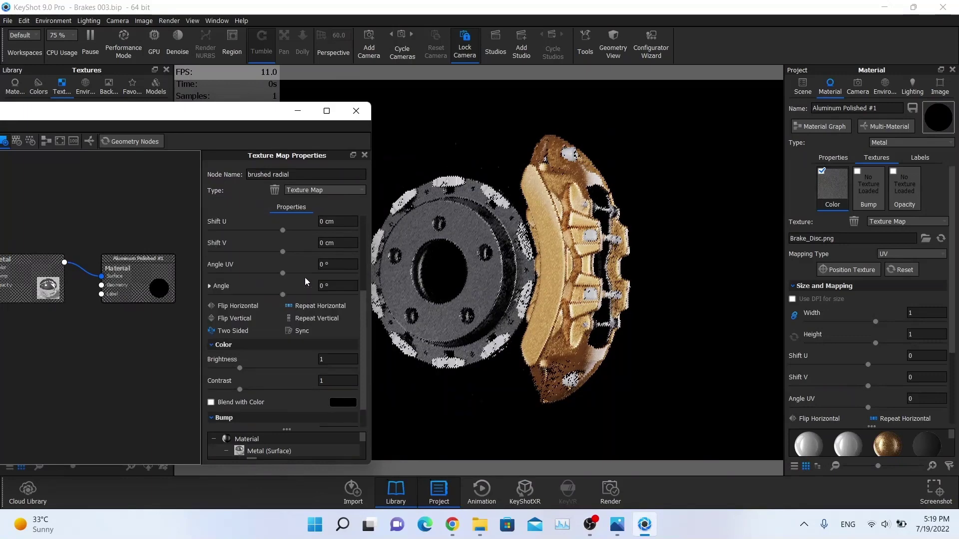
scroll(304, 281, "up", 5)
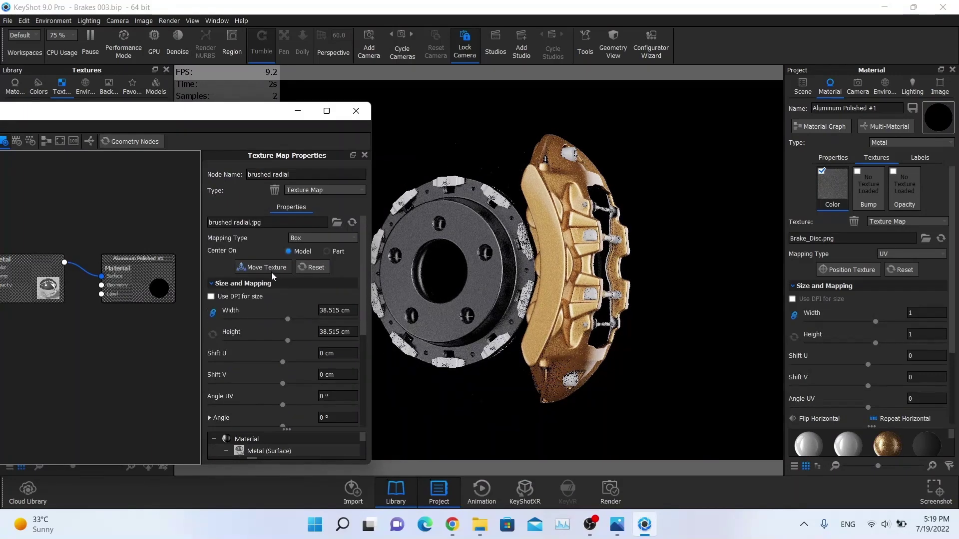
Set the brushed radial map to Planar mapping centered on the part, fit it to the Z axis and accept the placement
left_click(313, 238)
left_click(313, 247)
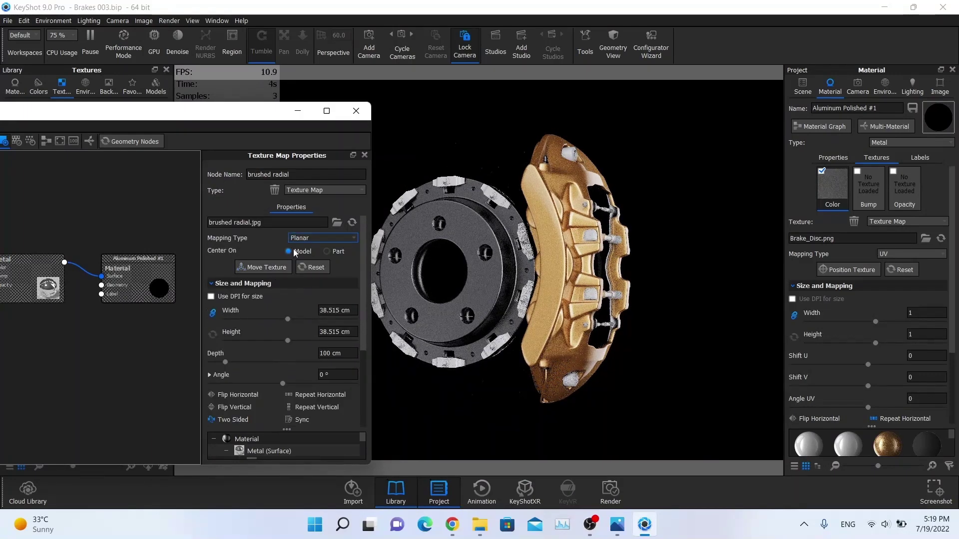
left_click(329, 252)
left_click(456, 449)
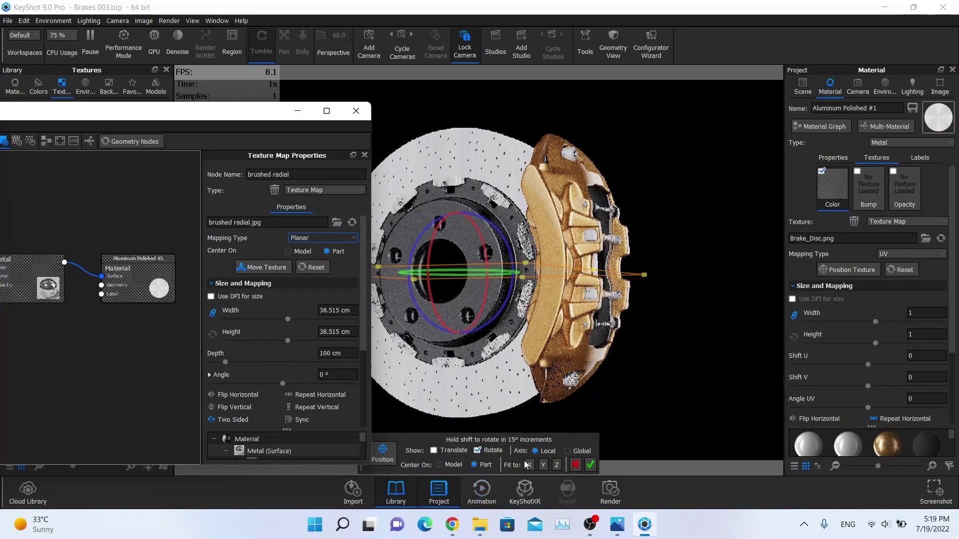
left_click(530, 465)
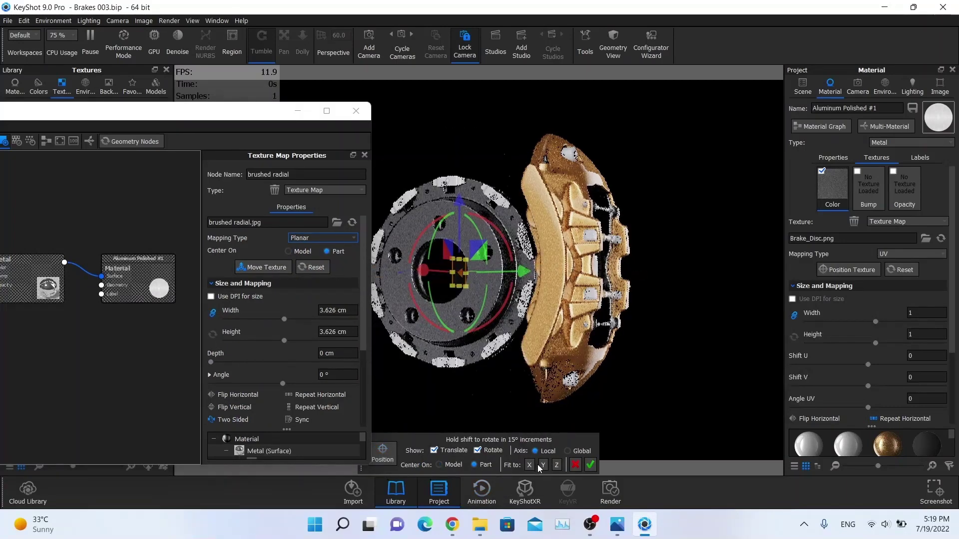
left_click(556, 464)
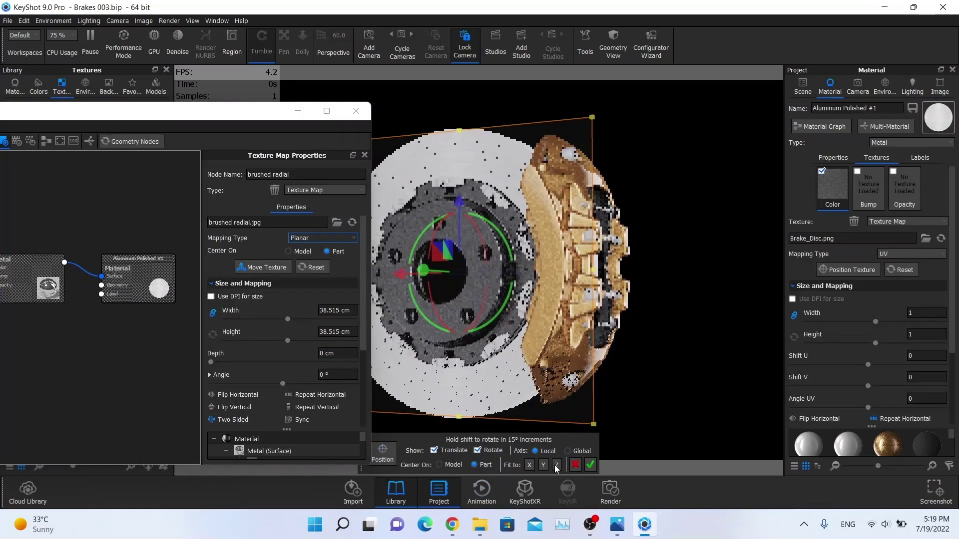
left_click(586, 465)
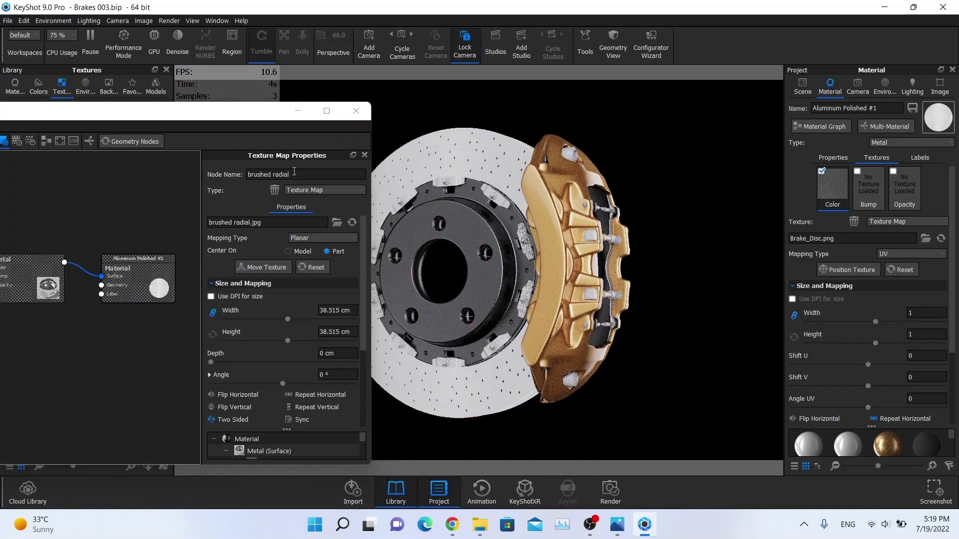
Set the brushed radial map's brightness and contrast to 2 and its bump height to 0.25, then close the material graph
left_click_drag(276, 113, 591, 108)
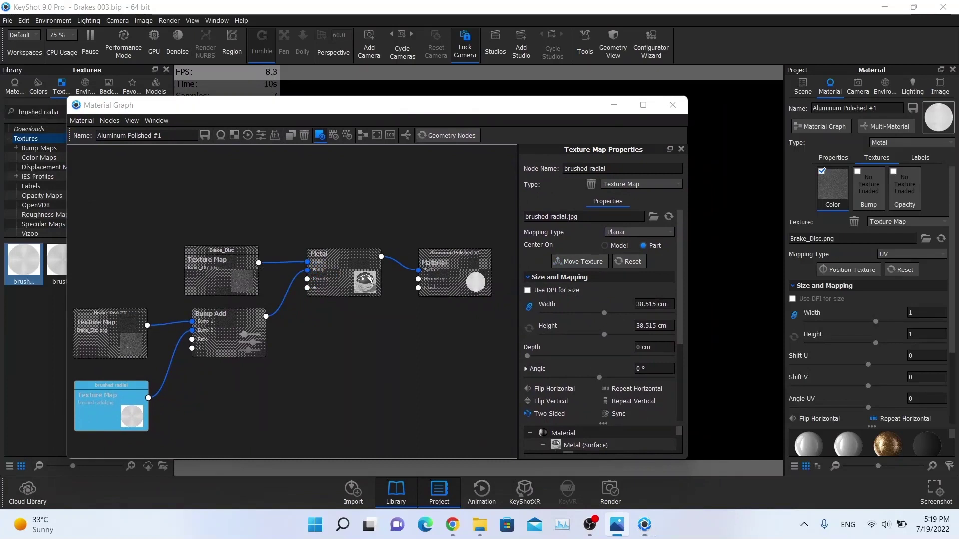
scroll(627, 325, "down", 4)
left_click_drag(646, 324, 596, 323)
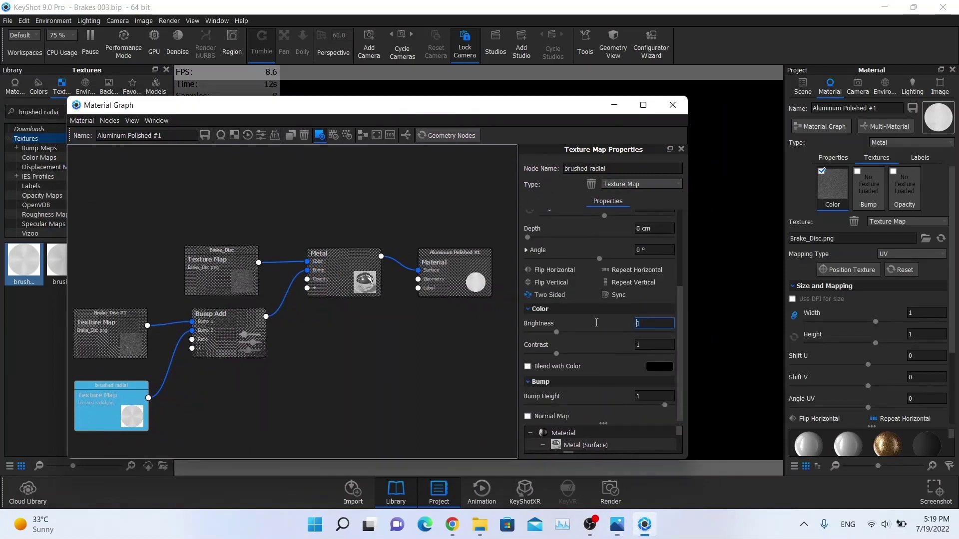
key("Return")
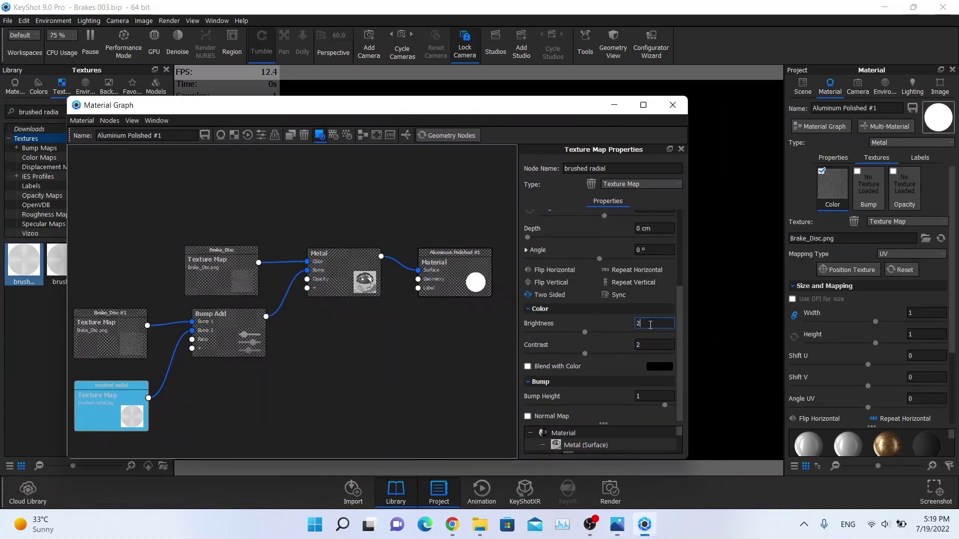
left_click(643, 395)
type("0.25")
key("Return")
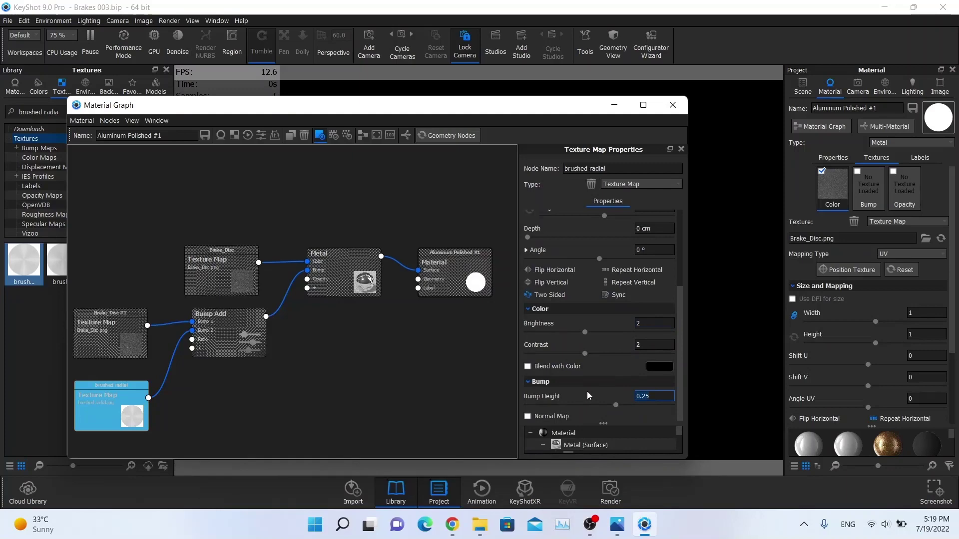
left_click(672, 105)
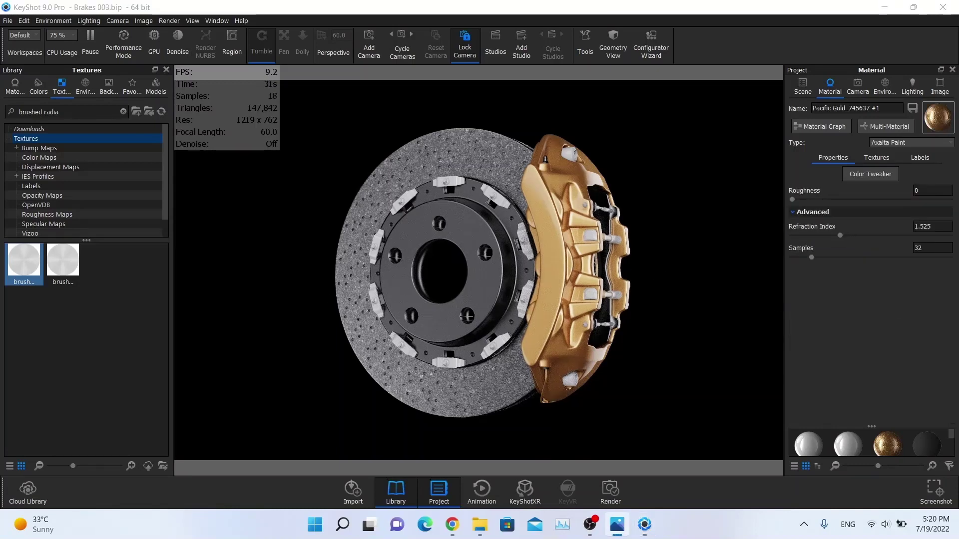
Set the refraction index of the caliper's gold Axalta paint to 1.8
right_click(232, 275)
left_click(820, 271)
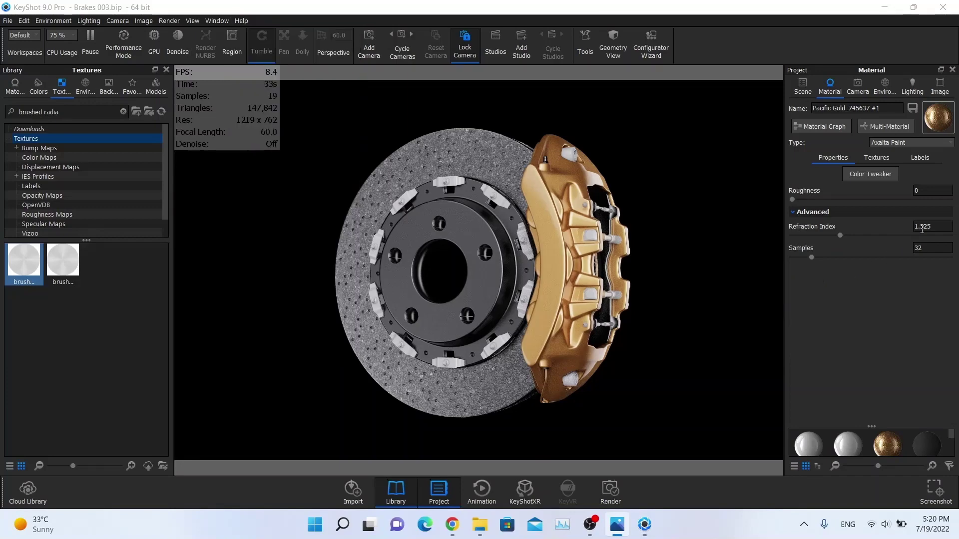
left_click(922, 227)
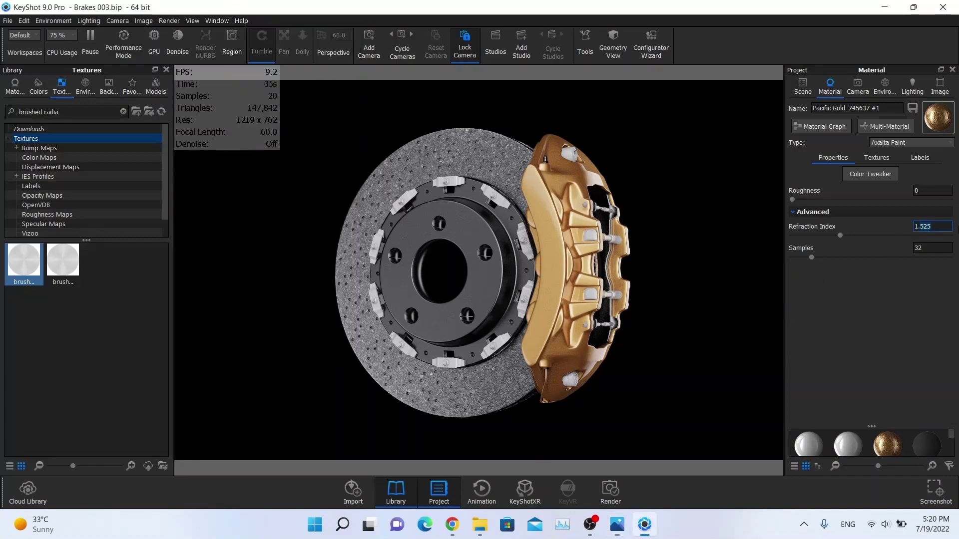
type("1.8")
key("Return")
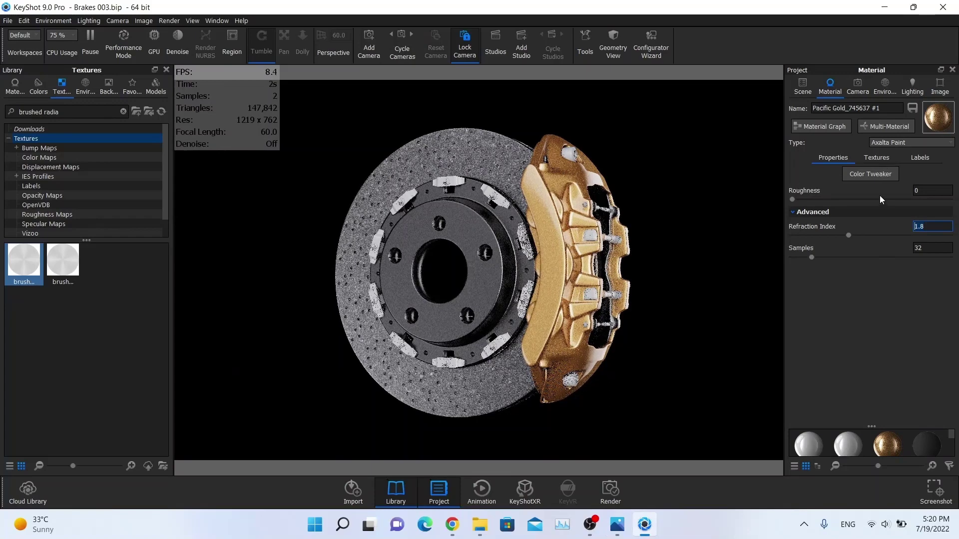
key("alt+Tab")
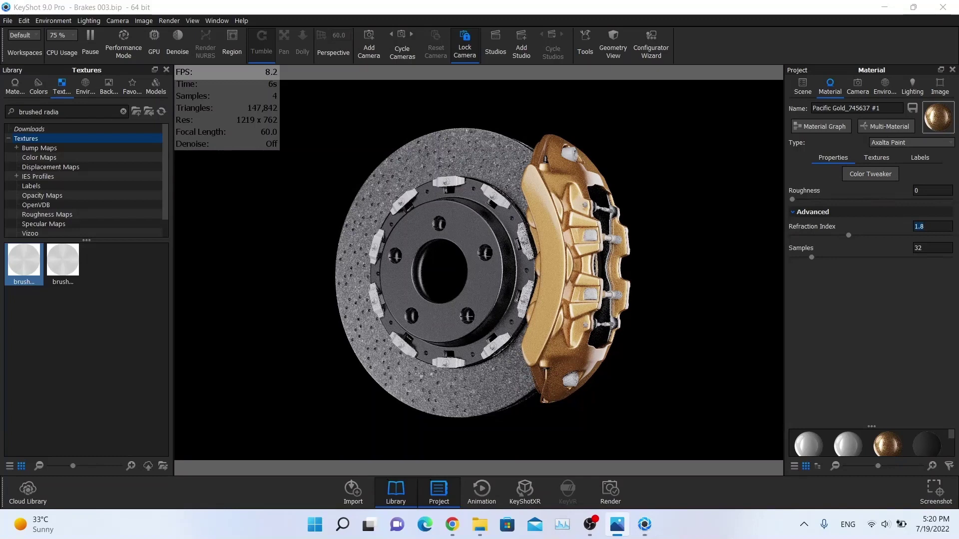
Apply a Noise (Fractal) bump texture to the caliper's gold paint and set its scale to 0.75 cm
left_click(866, 159)
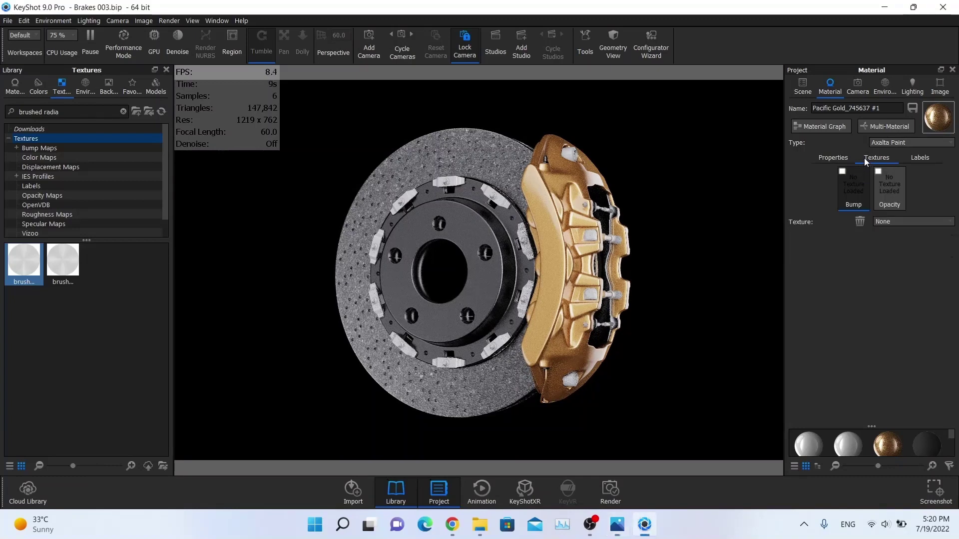
left_click(889, 222)
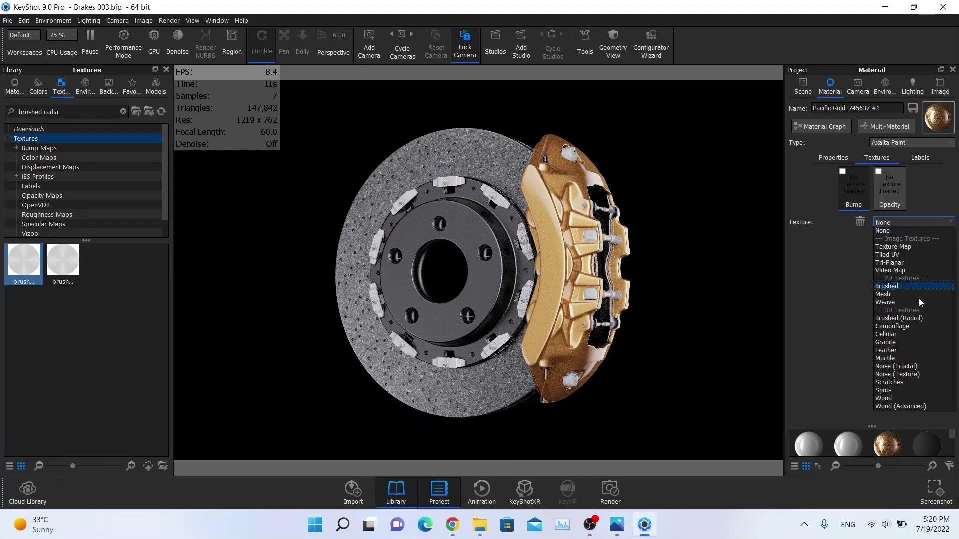
left_click(903, 367)
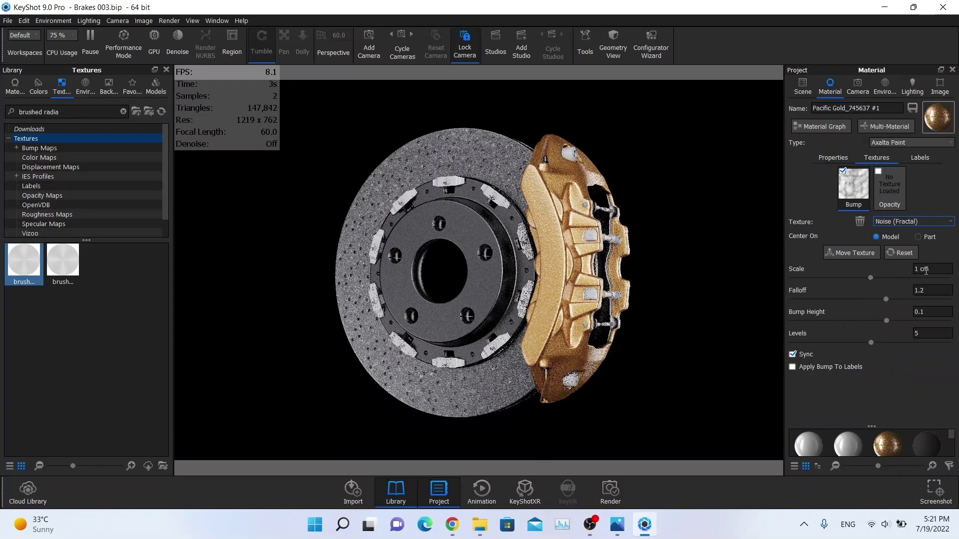
left_click_drag(923, 270, 871, 266)
type("0.75")
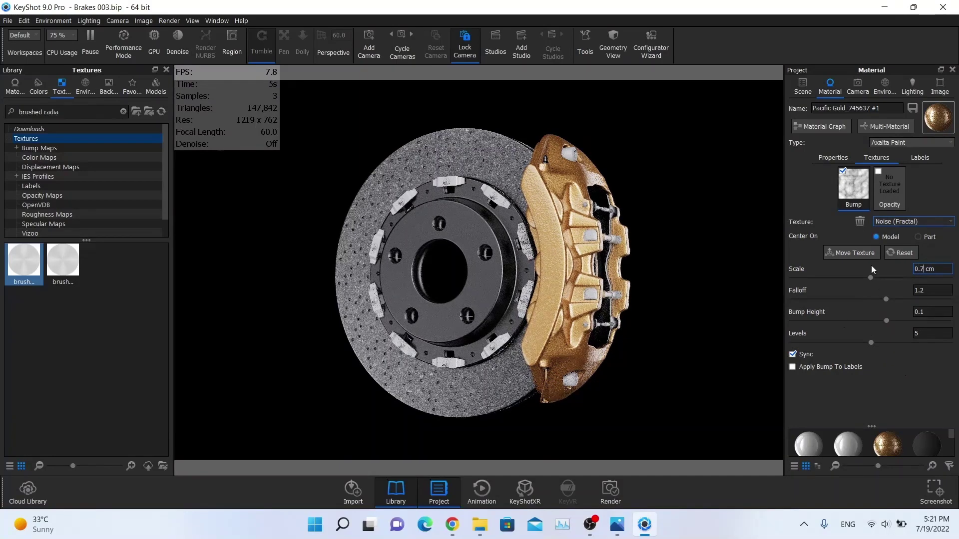
key("Return")
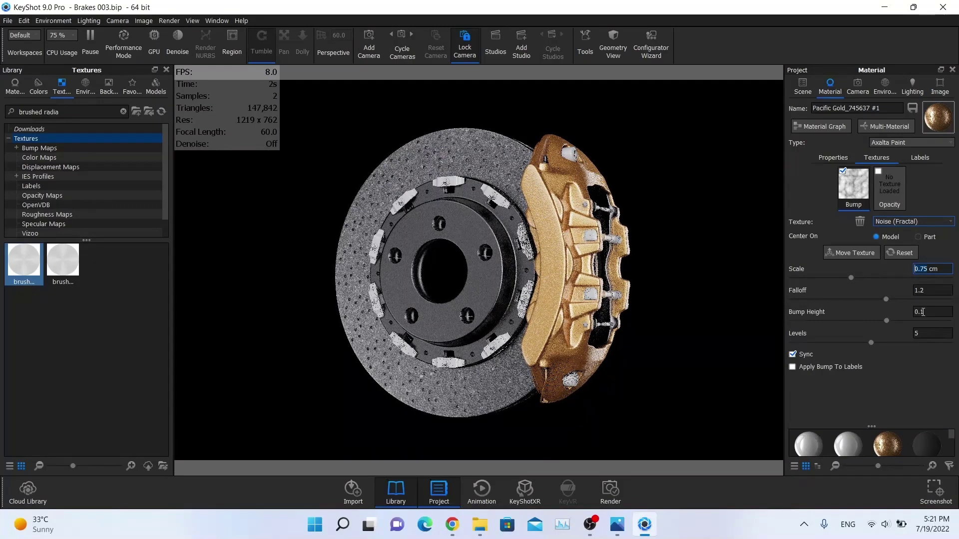
Set the bump height of the caliper paint's fractal noise to 0.25
left_click(923, 312)
key("BackSpace")
type("25")
key("Return")
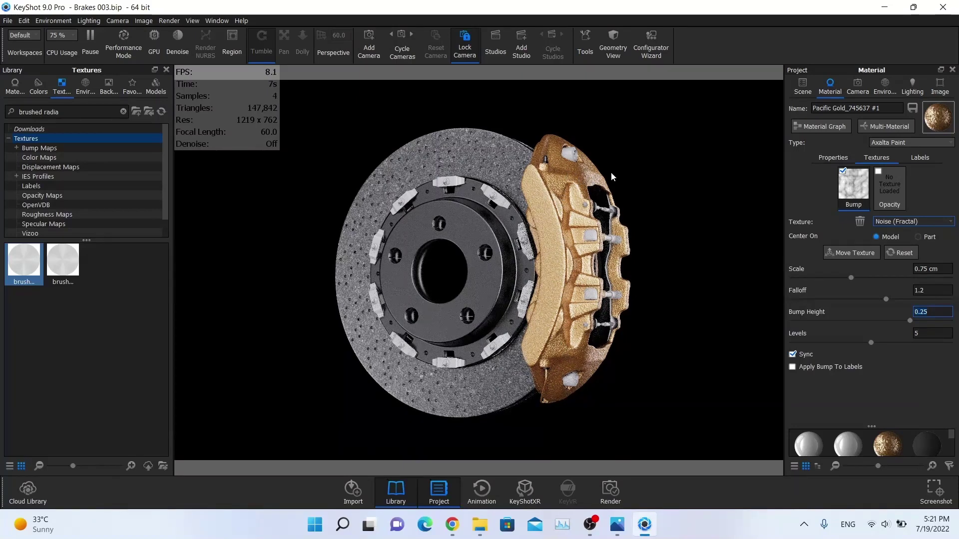
Put a Bump Add utility on the gold paint's bump channel and open the paint's material graph
right_click(855, 191)
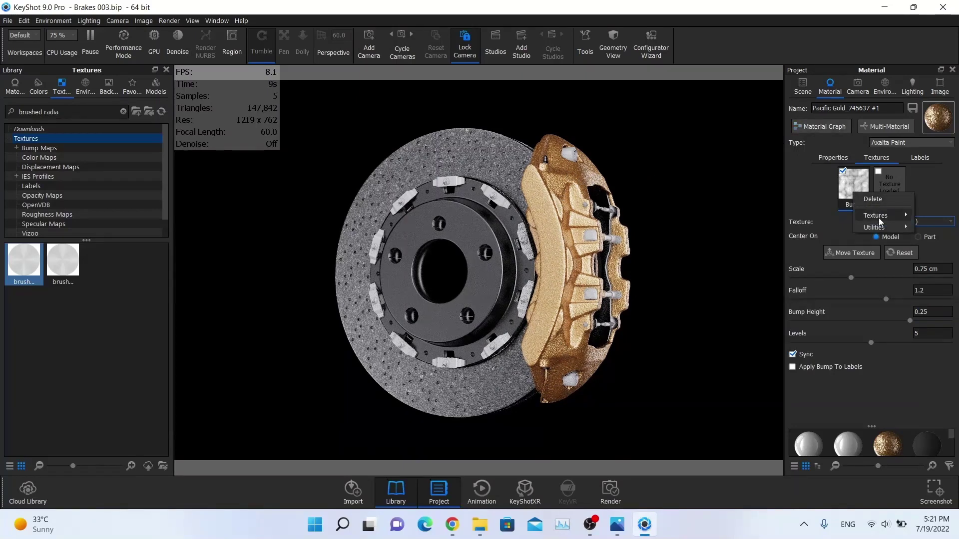
mouse_move(879, 229)
left_click(833, 226)
left_click(823, 126)
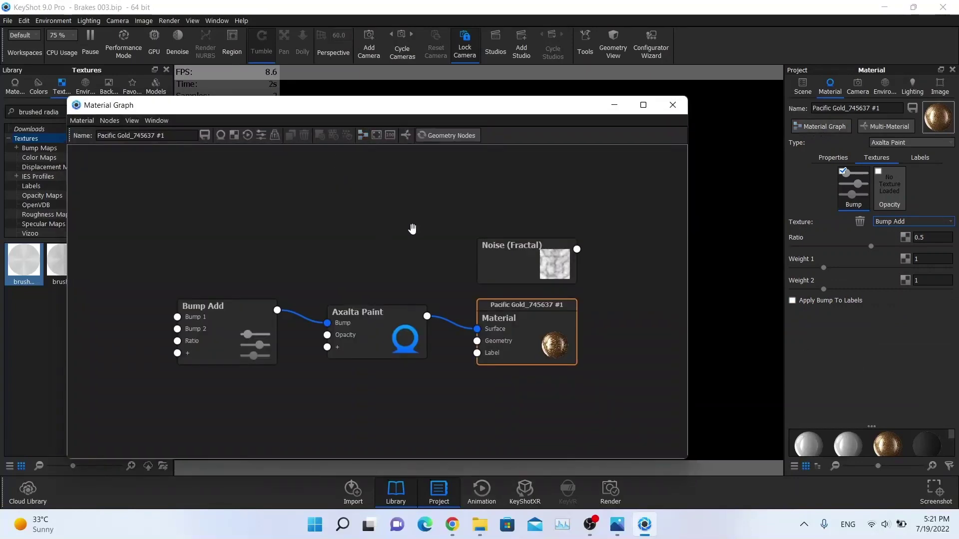
Connect the Noise (Fractal) node to the Bump 1 input of Bump Add, place it beside that node and open its properties
left_click_drag(509, 257, 97, 252)
left_click_drag(164, 245, 177, 316)
left_click_drag(123, 256, 104, 308)
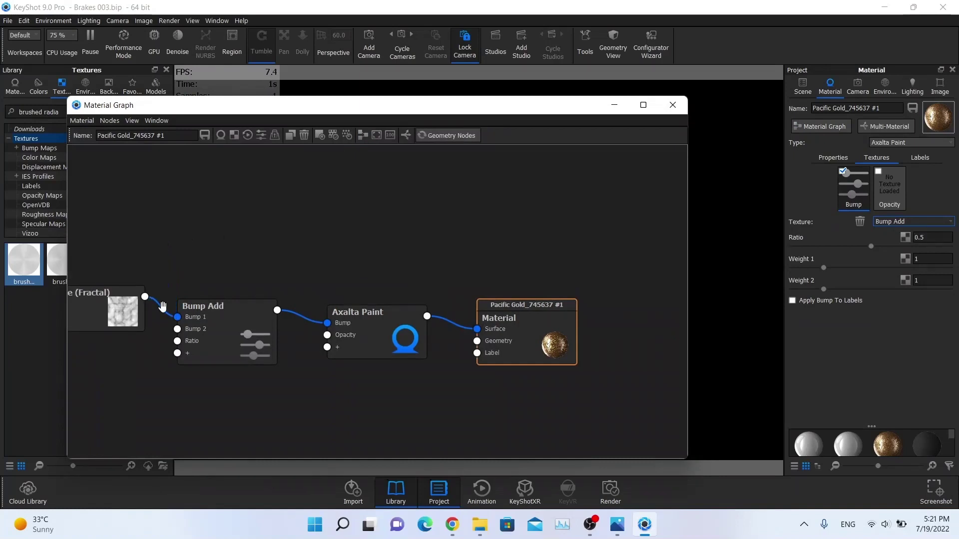
double_click(104, 308)
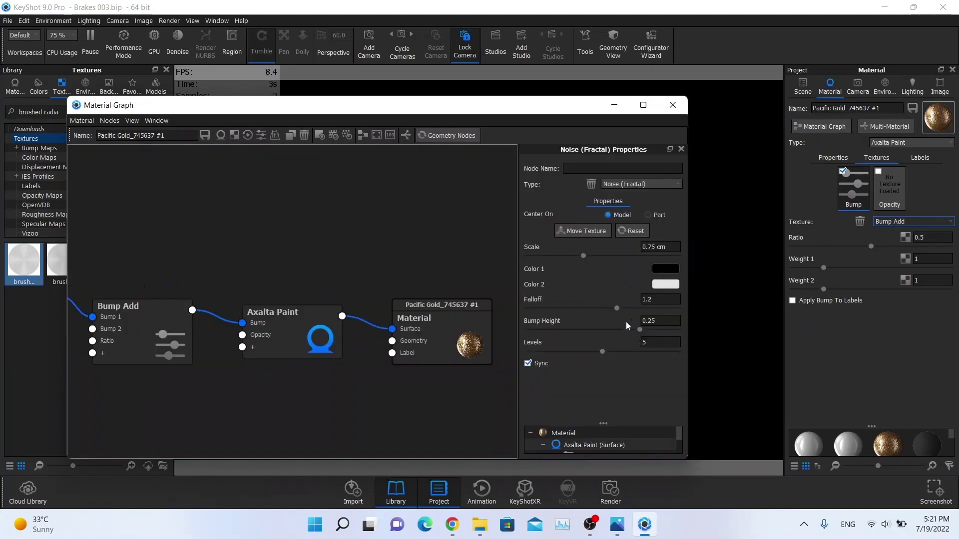
scroll(200, 299, "down", 1)
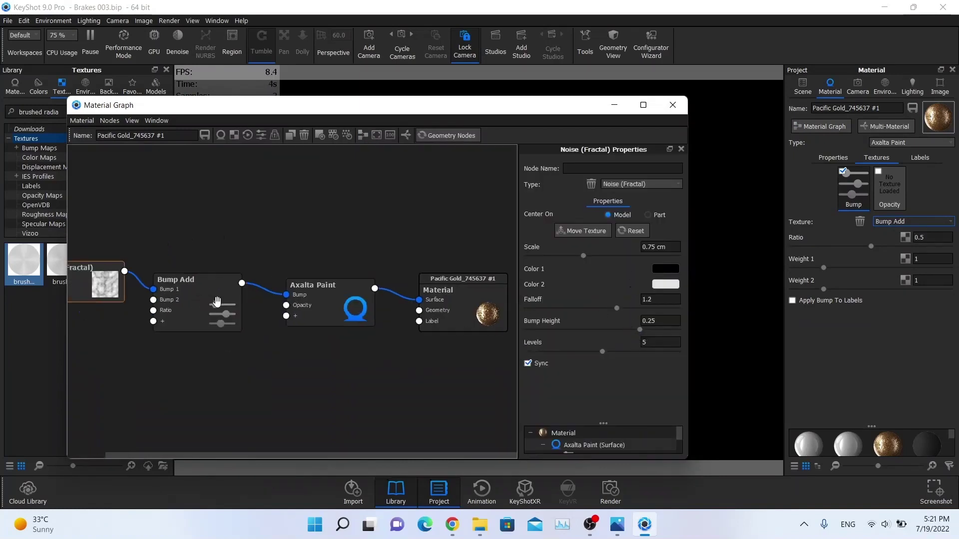
Spread the Noise (Fractal) and Bump Add nodes farther apart in the gold paint's material graph
scroll(218, 302, "down", 1)
scroll(219, 301, "down", 1)
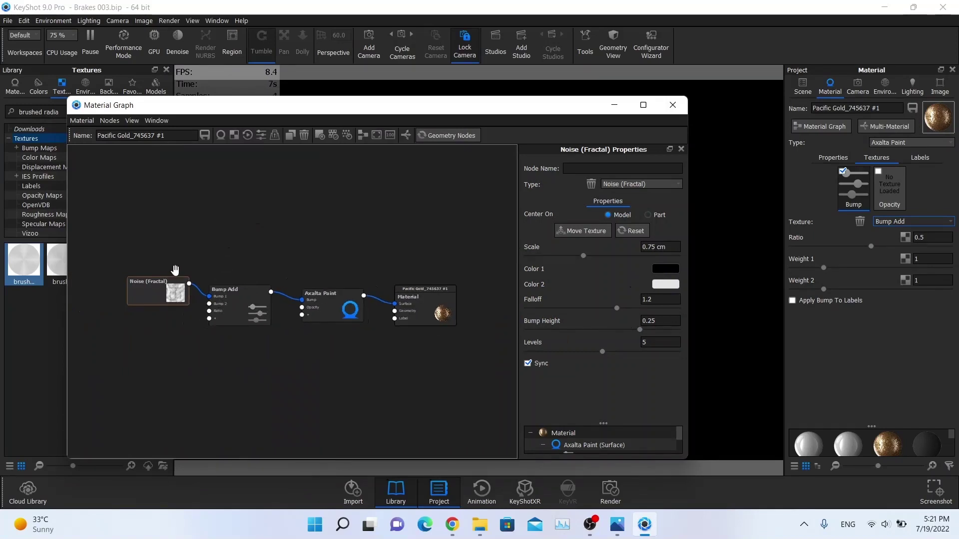
mouse_move(170, 288)
left_mouse_down()
mouse_move(159, 295)
mouse_move(157, 283)
left_mouse_up()
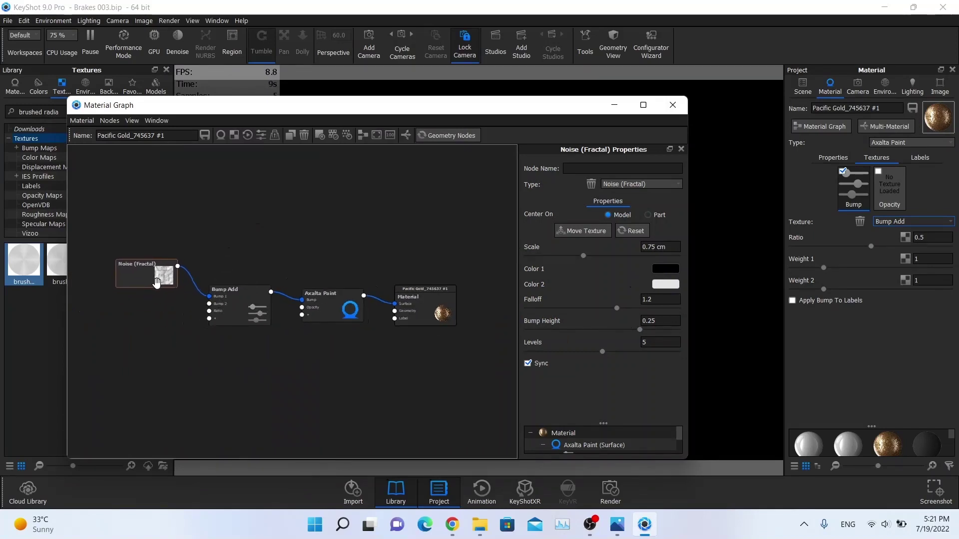
mouse_move(240, 305)
left_mouse_down()
mouse_move(221, 307)
mouse_move(231, 303)
left_mouse_up()
left_click_drag(167, 280, 156, 280)
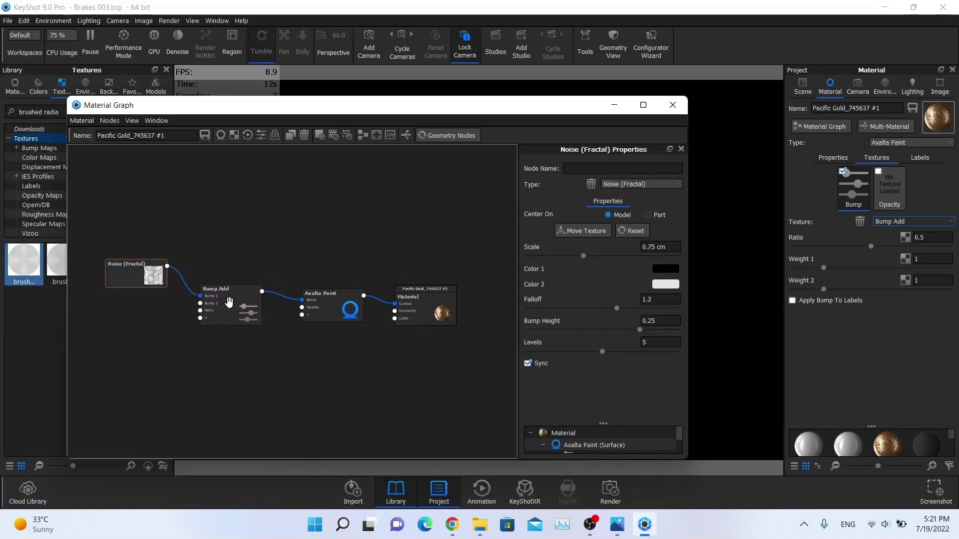
Load the Caliper_Black image as the Bump 2 texture of Bump Add and set its mapping type to UV
left_click(230, 303)
left_click(628, 201)
double_click(604, 237)
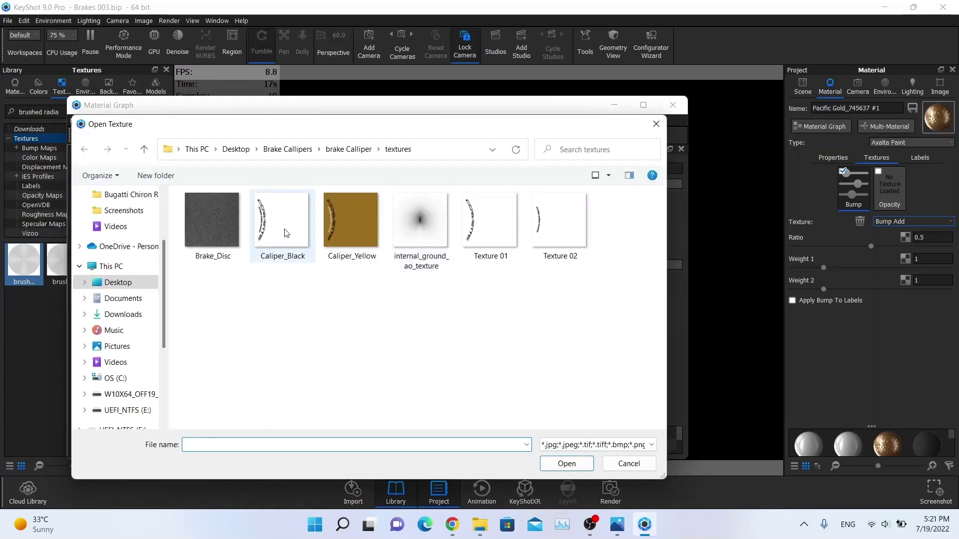
double_click(286, 233)
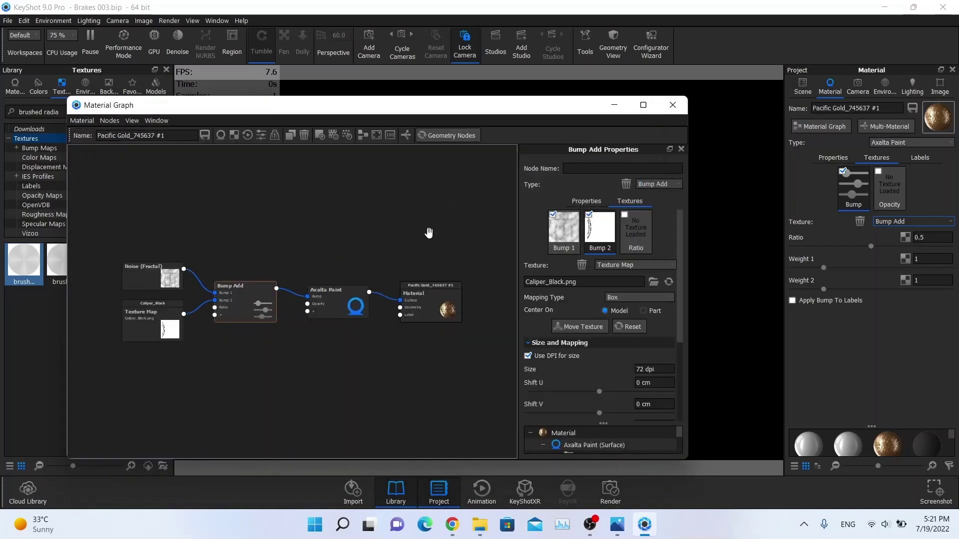
left_click_drag(389, 109, 256, 147)
left_click(506, 336)
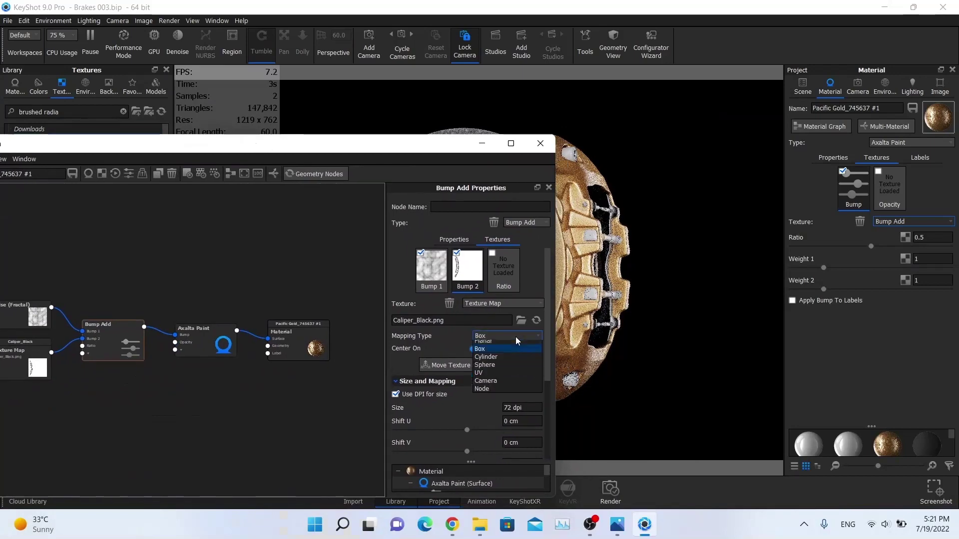
left_click(495, 377)
left_click_drag(459, 155, 357, 149)
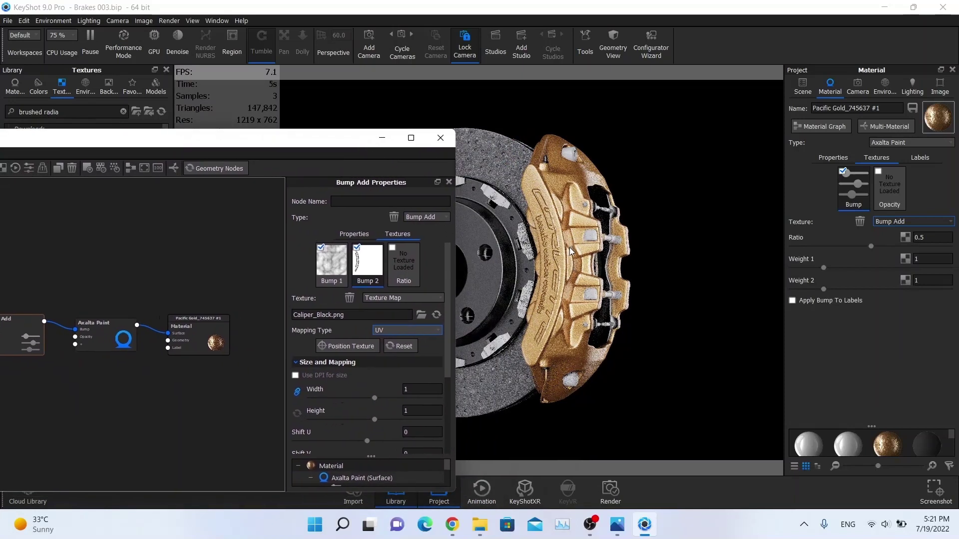
key("alt+Tab")
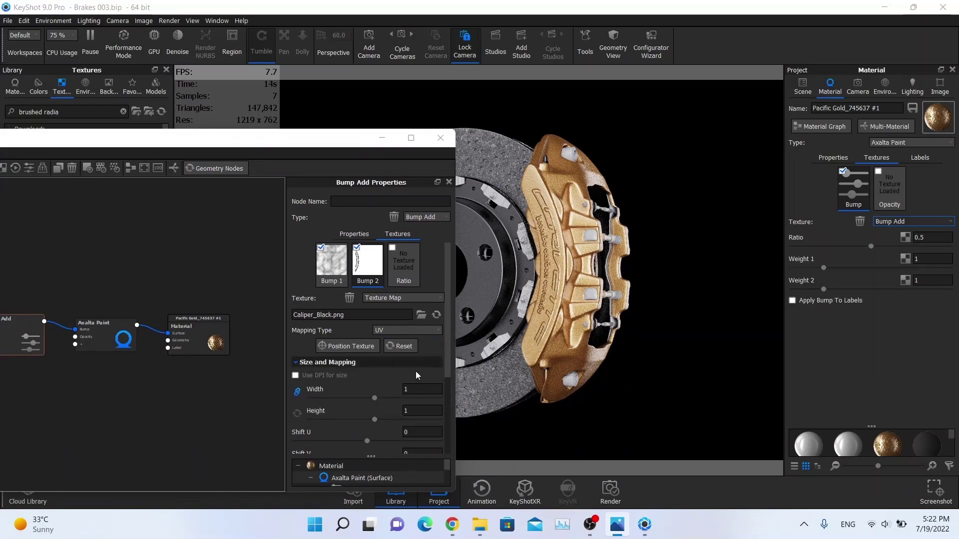
Set the Caliper_Black texture's bump height to -0.3 and close the material graph
scroll(363, 421, "down", 3)
scroll(420, 391, "down", 1)
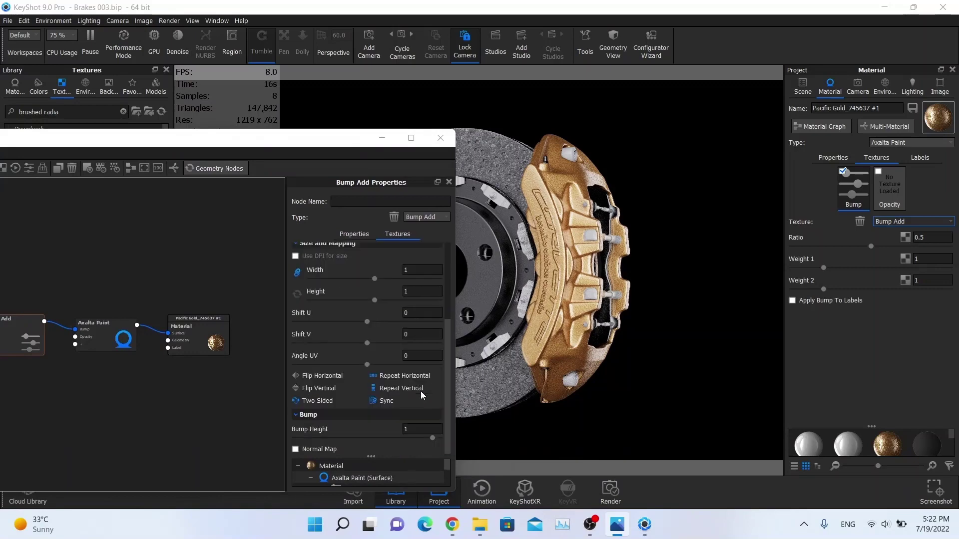
left_click(425, 429)
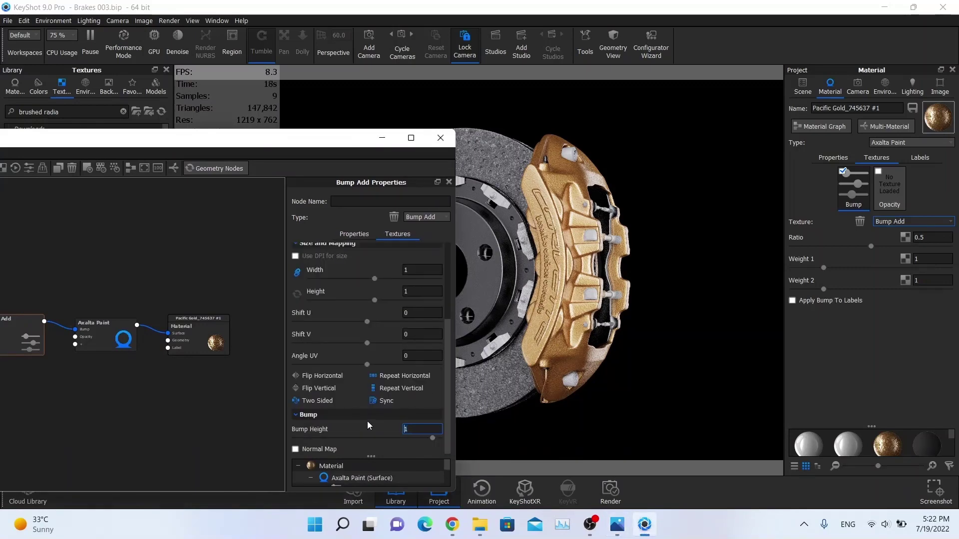
type("-0.3")
key("Return")
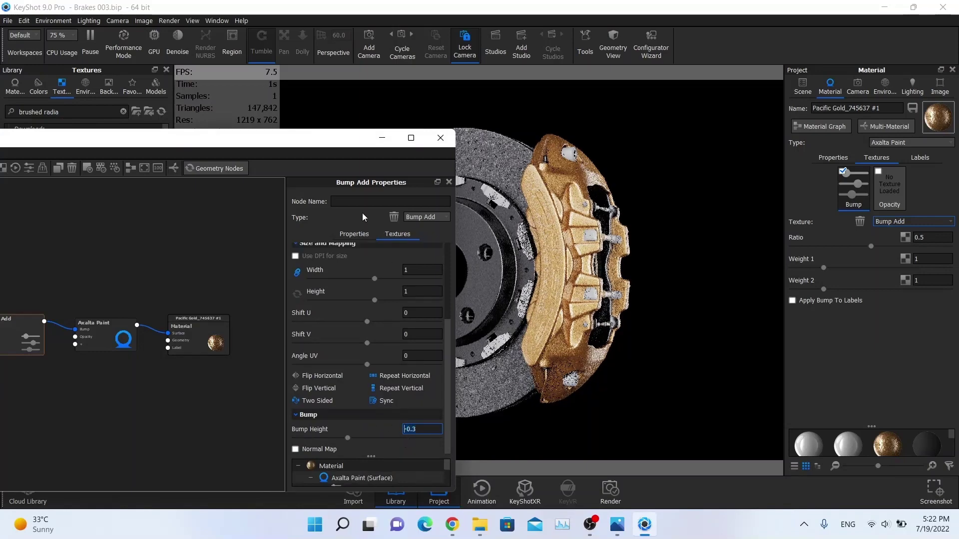
left_click_drag(337, 146, 515, 141)
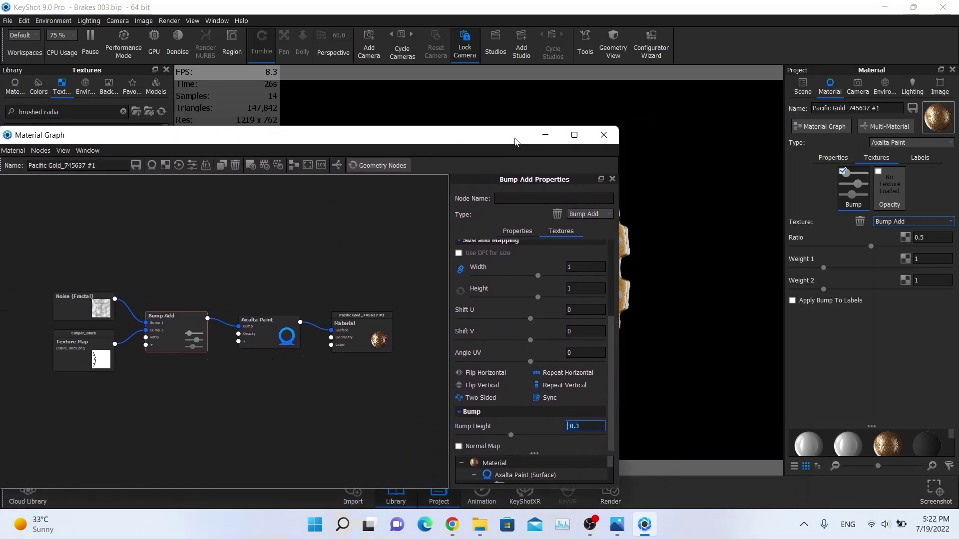
left_click(603, 136)
Add Hard Shiny Plastic Black from the library's hard plastics as a label on the caliper's gold paint
left_click(933, 159)
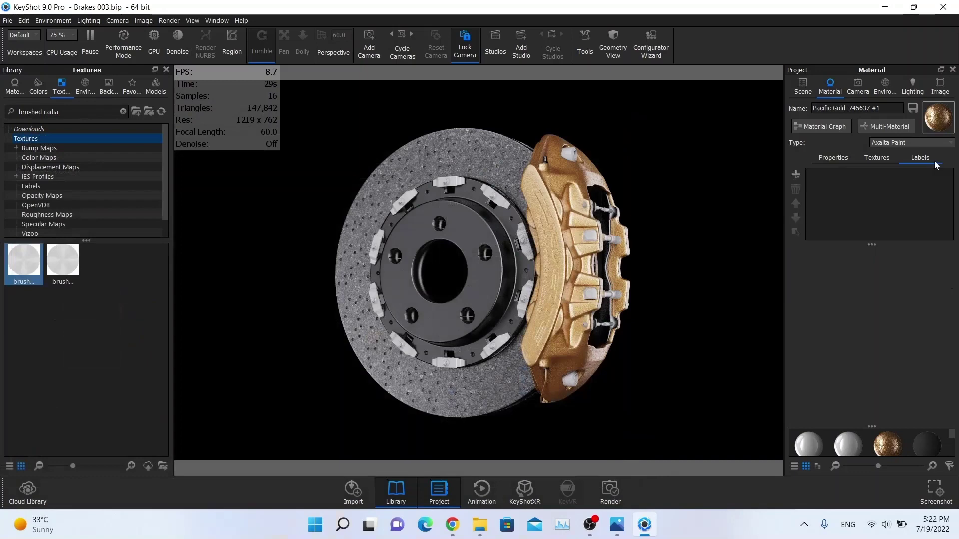
left_click(15, 86)
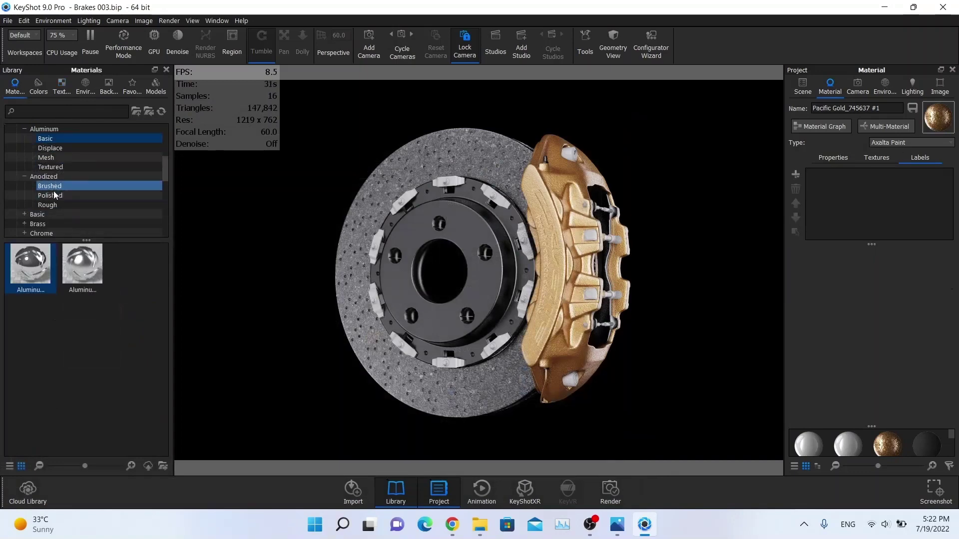
scroll(53, 191, "down", 5)
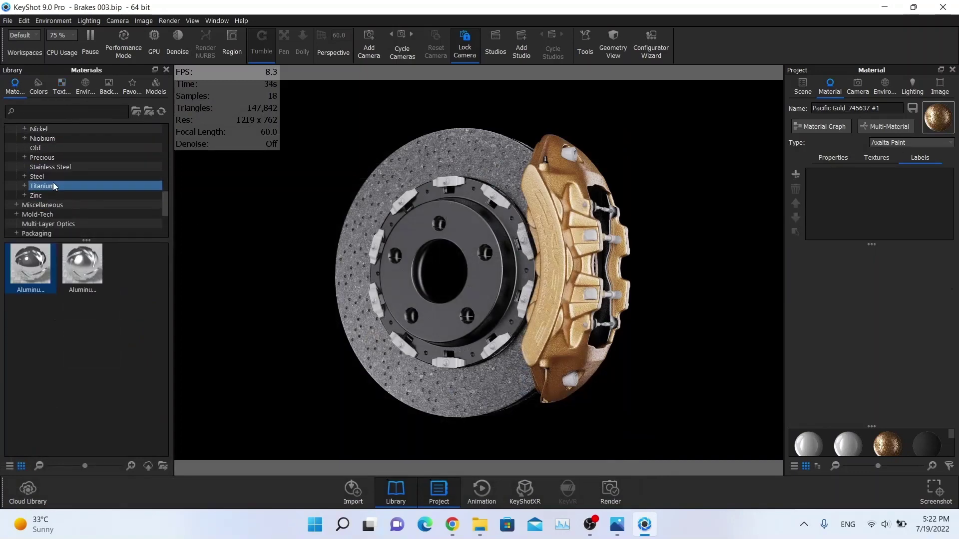
scroll(55, 189, "down", 1)
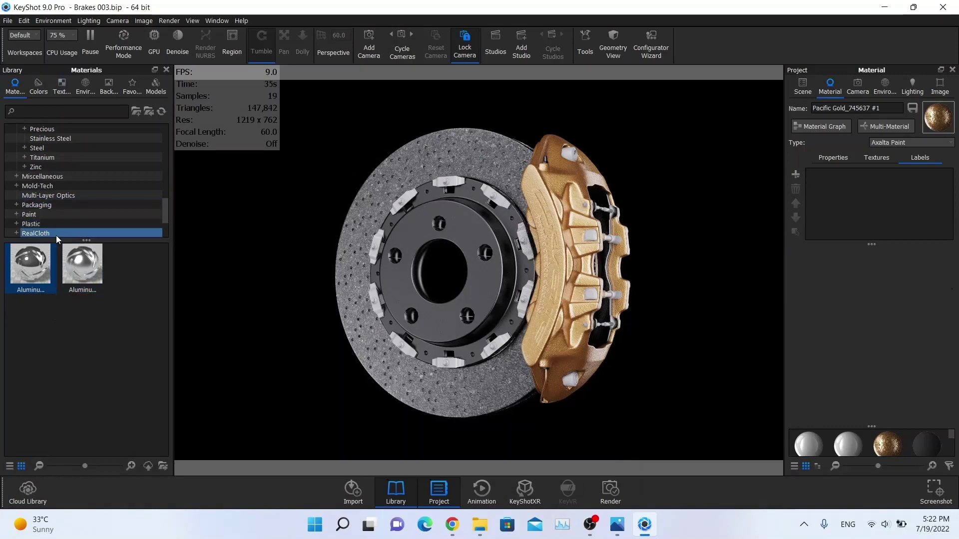
left_click(50, 224)
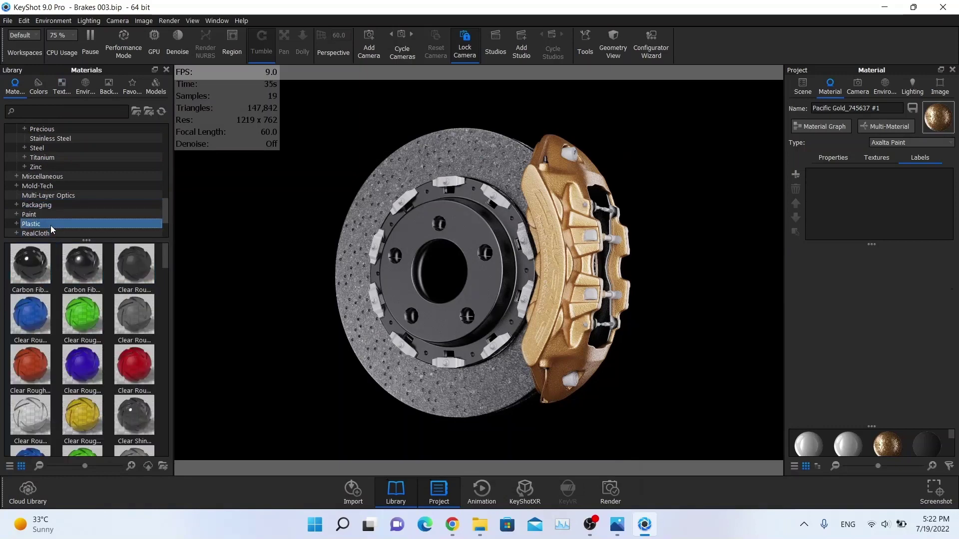
left_click(18, 224)
scroll(63, 225, "down", 2)
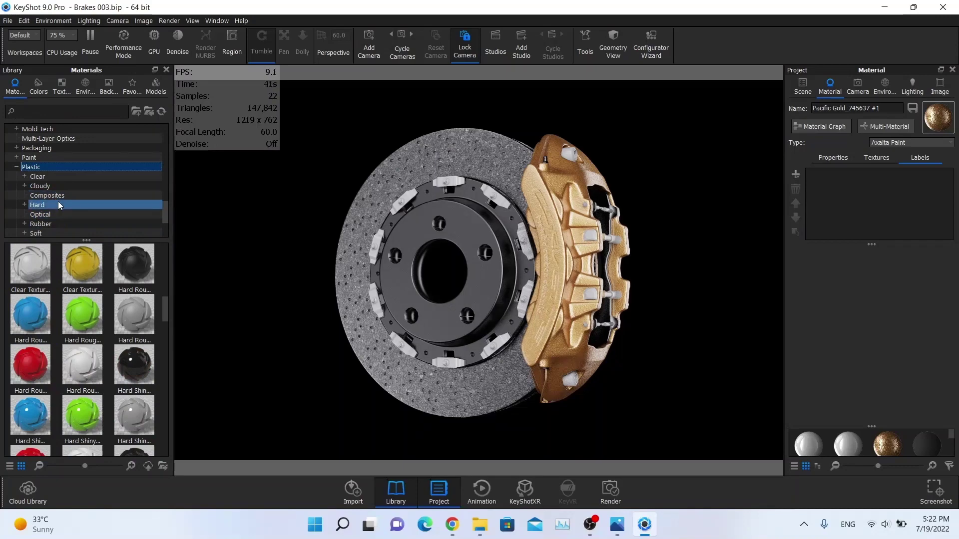
scroll(75, 273, "down", 3)
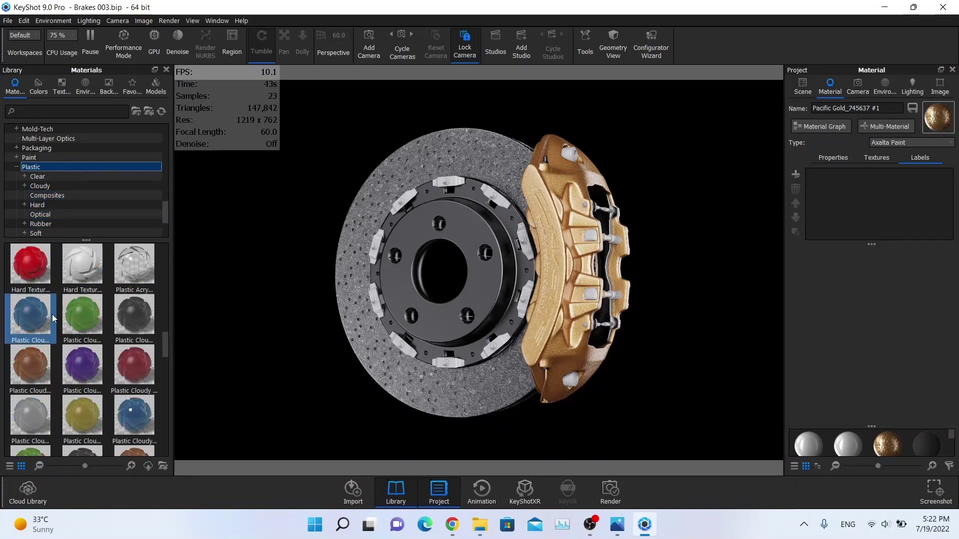
left_click(50, 205)
left_click_drag(30, 276, 855, 197)
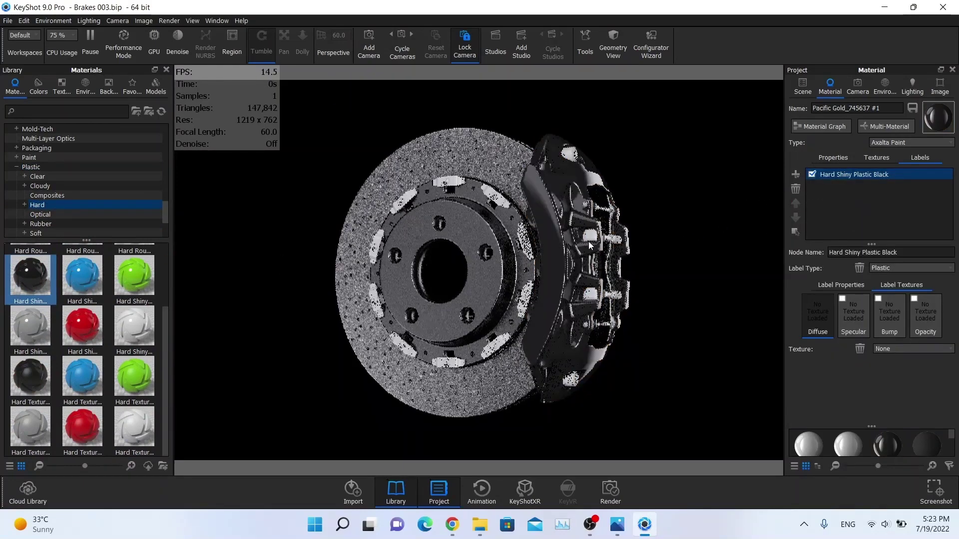
Load Texture 01.png as the black plastic label's opacity map, with Alpha mode and UV mapping
double_click(918, 311)
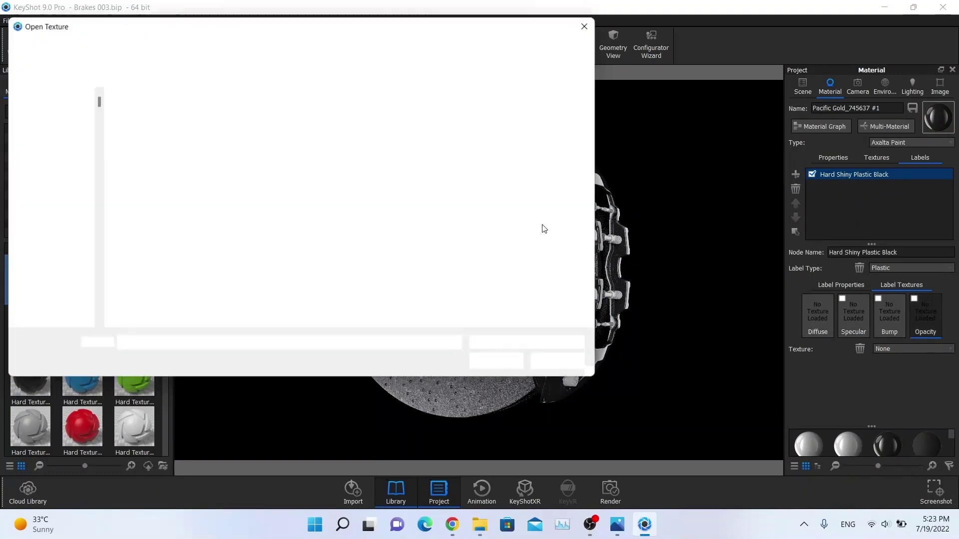
double_click(433, 132)
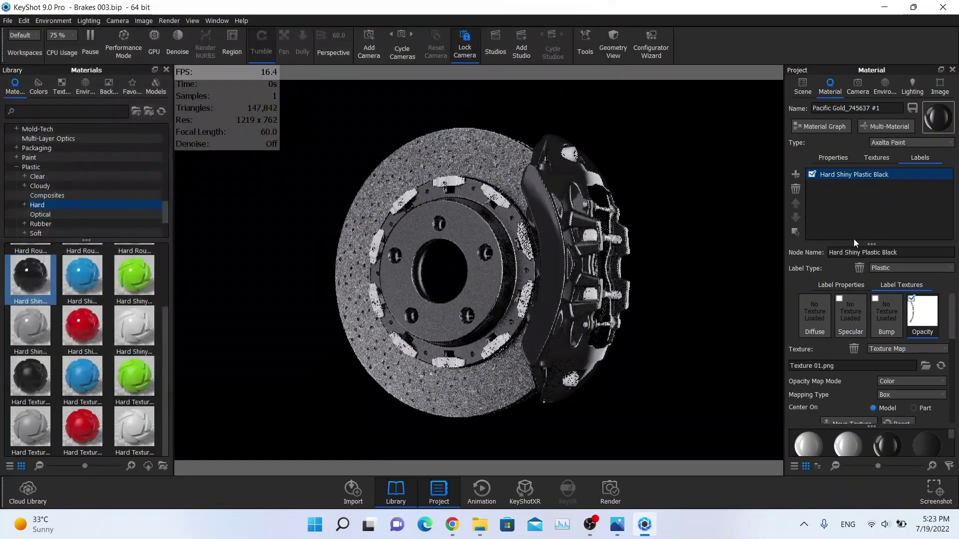
left_click(919, 383)
left_click(905, 390)
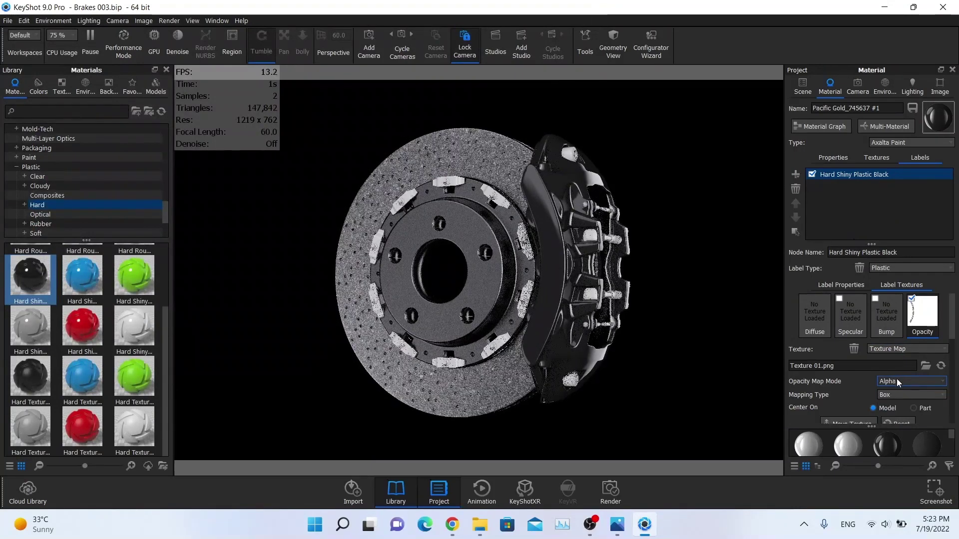
left_click(893, 394)
left_click(891, 405)
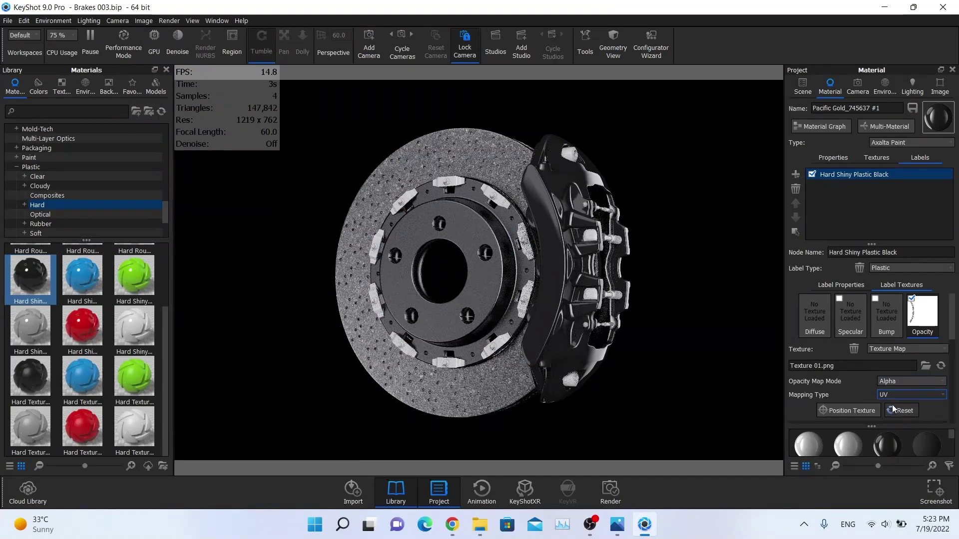
Try the Color mode for the label's opacity map, and set it to Inverse Color
left_click(893, 382)
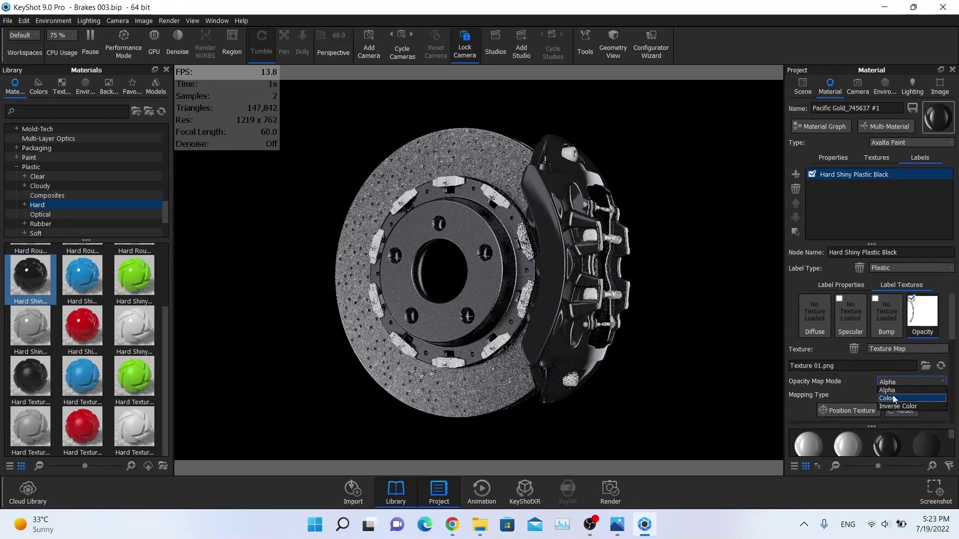
left_click(892, 394)
left_click(893, 383)
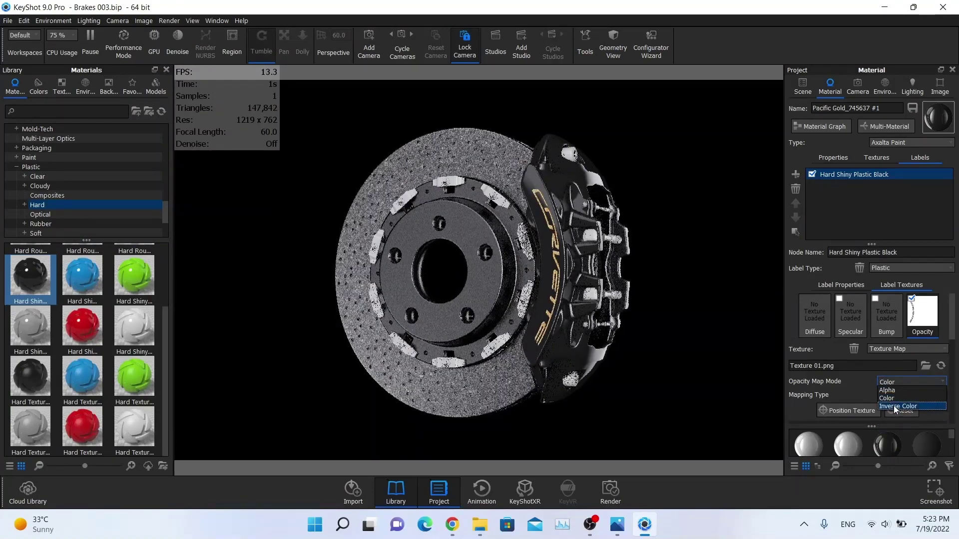
left_click(892, 400)
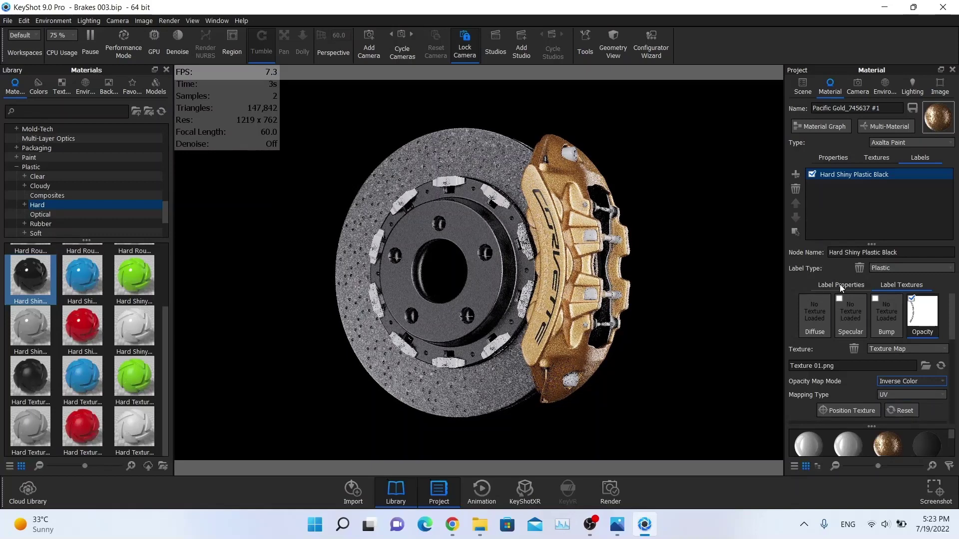
Set both brightness and contrast of the label's opacity texture to 1.5
key("alt+Tab")
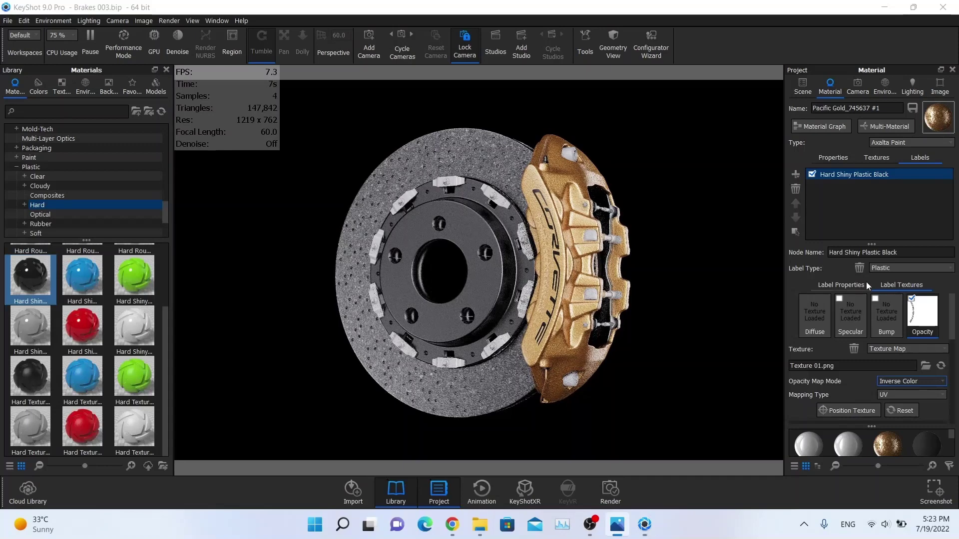
left_click(832, 284)
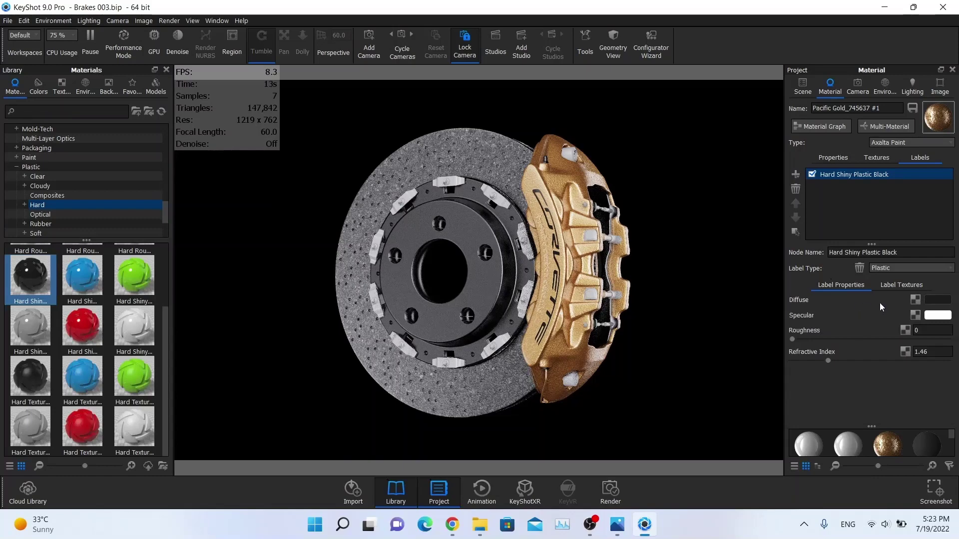
key("alt+Tab")
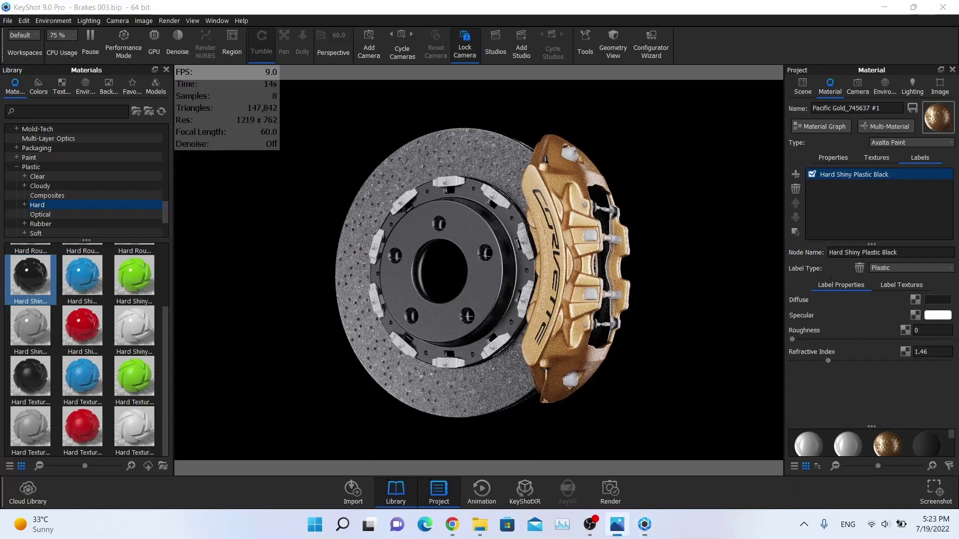
left_click(897, 285)
scroll(922, 375, "down", 1)
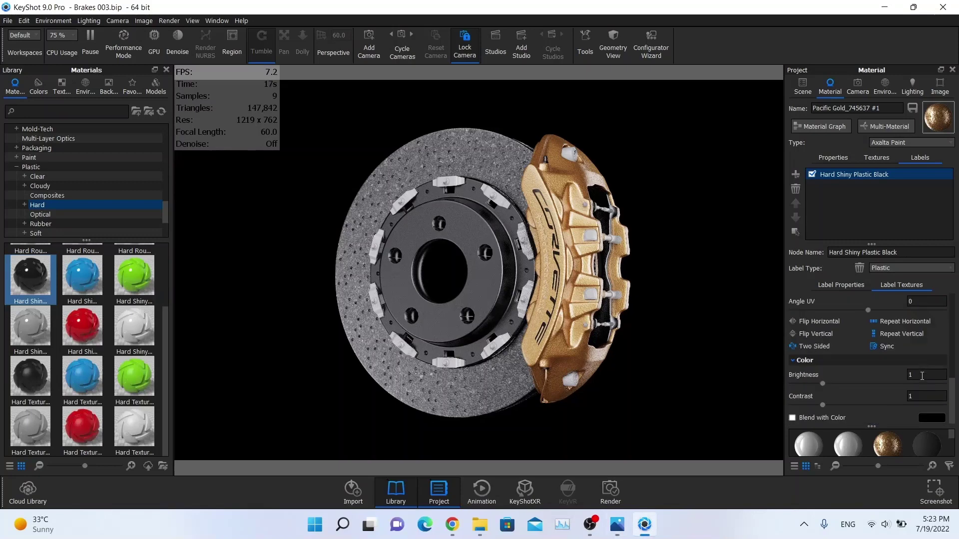
left_click(921, 375)
type(".5")
key("Tab")
type("1.5")
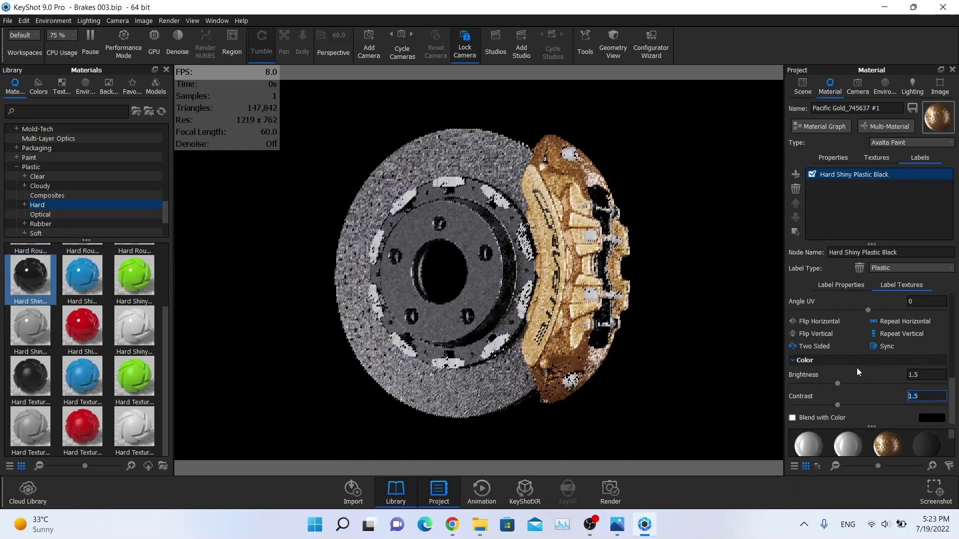
Set the Corvette lettering label's diffuse color to black #000000 and its roughness to 0.1
left_click(833, 281)
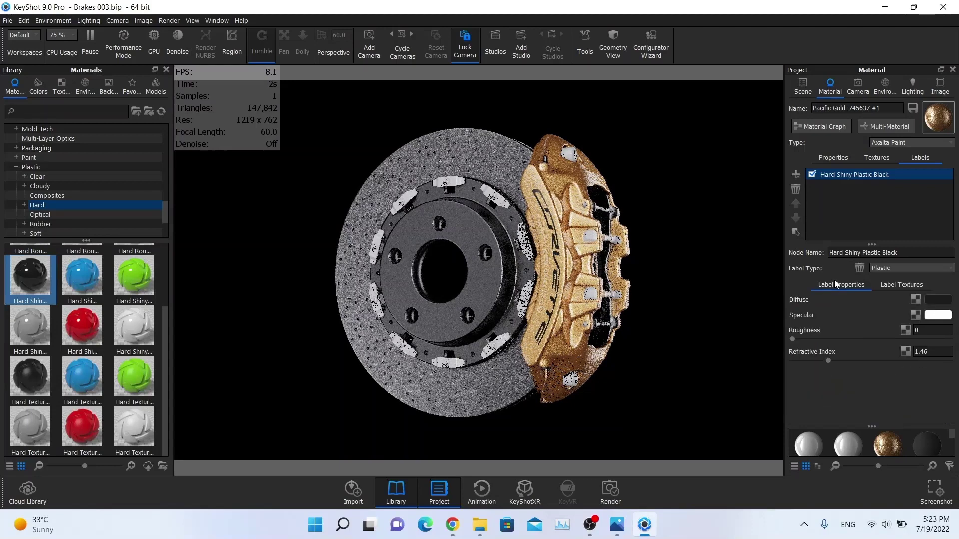
key("alt+Tab")
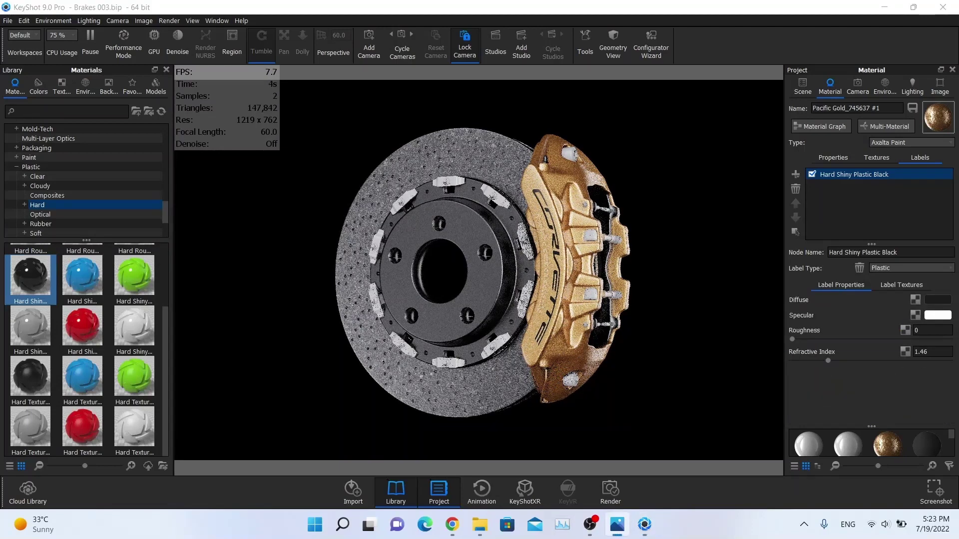
left_click(937, 300)
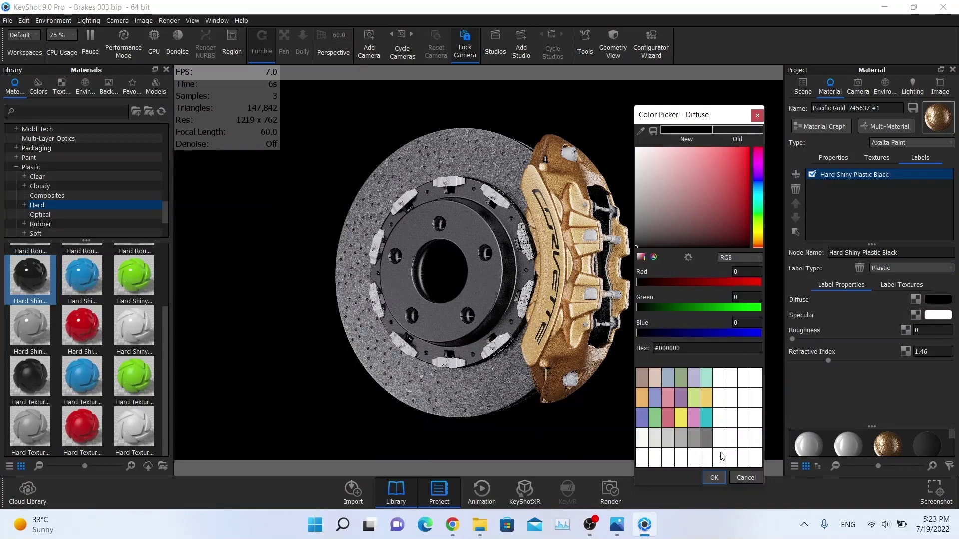
left_click(714, 477)
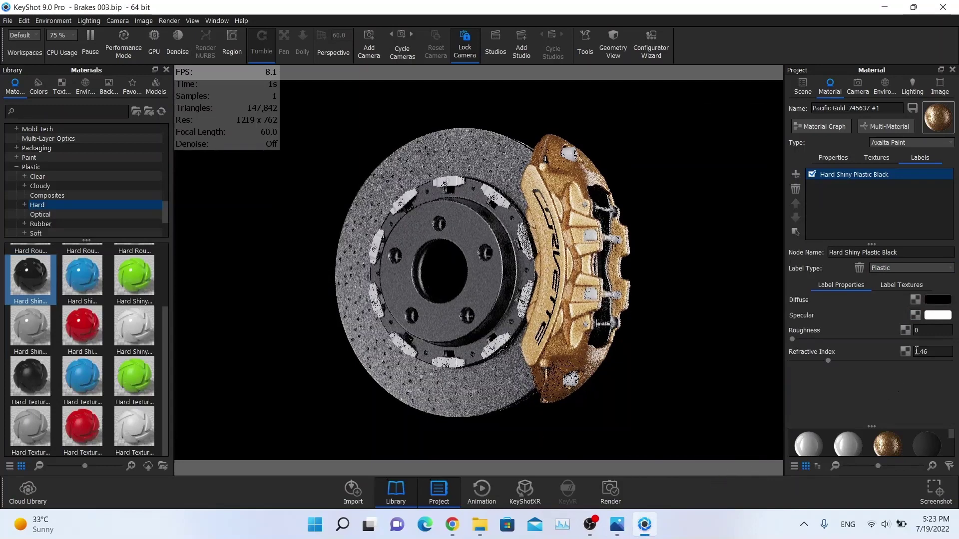
left_click(932, 330)
type(".1")
key("Return")
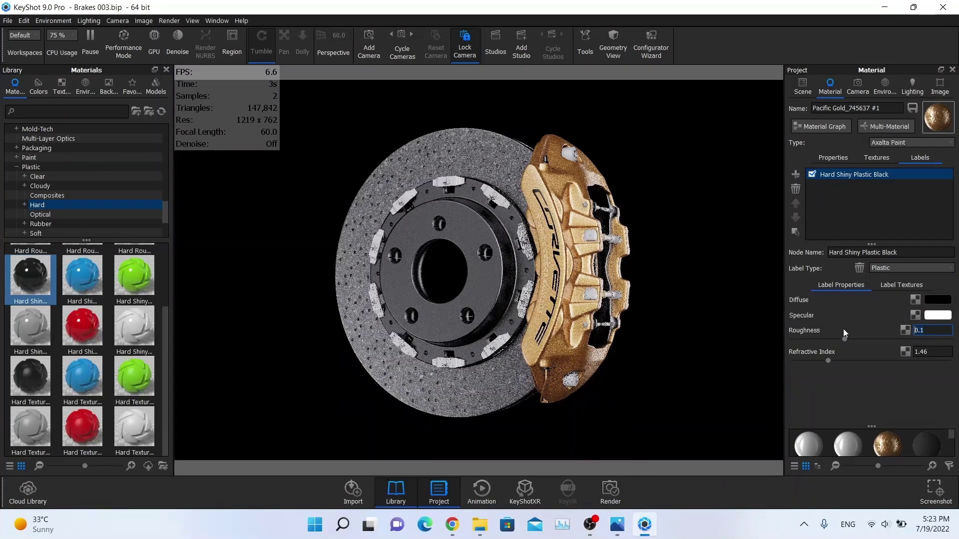
left_click(843, 329)
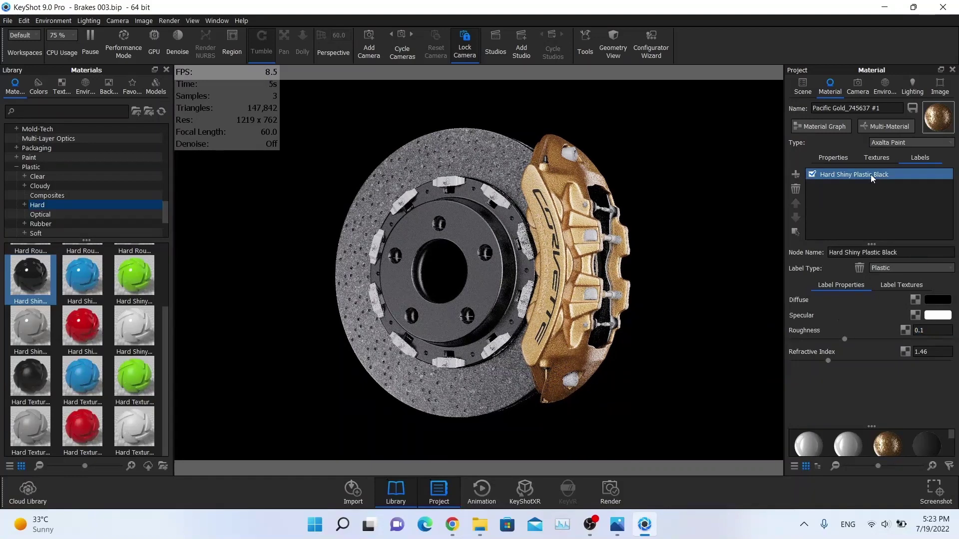
Duplicate the black plastic label and load Texture 02.png as the copy's opacity map with UV mapping
left_click(796, 174)
left_click(833, 211)
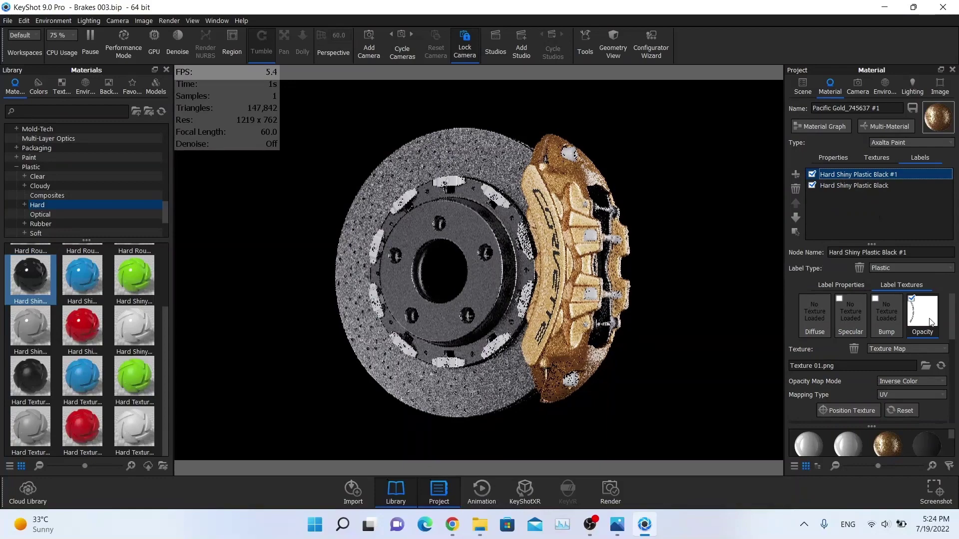
double_click(929, 320)
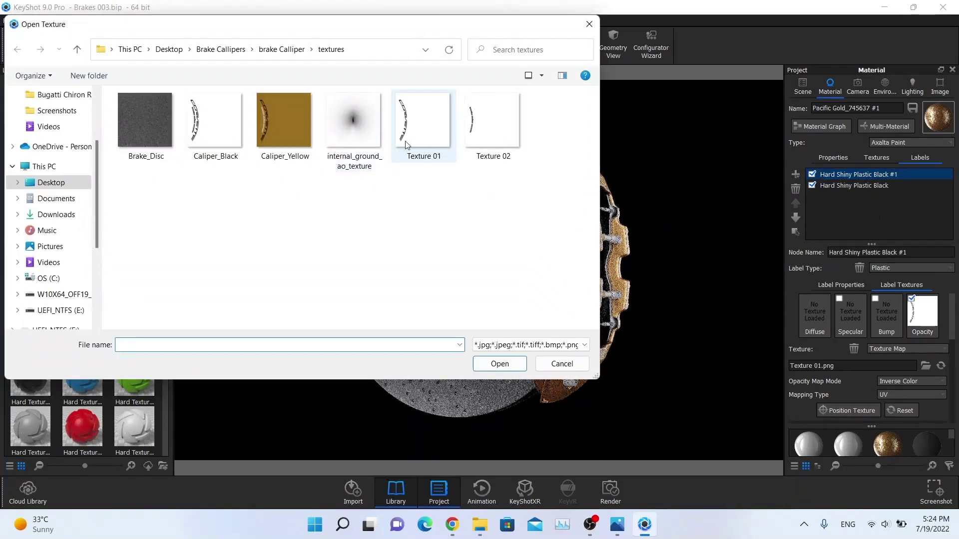
double_click(478, 135)
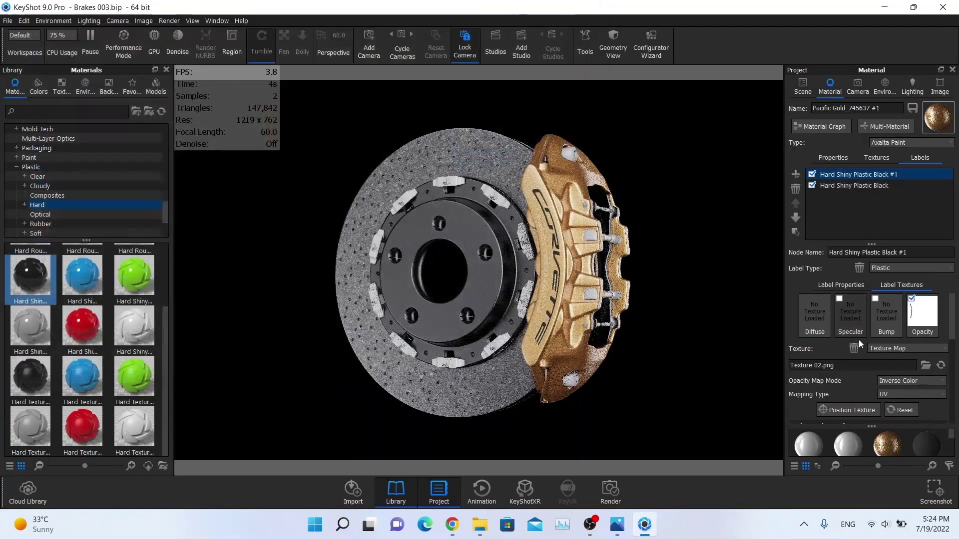
left_click(886, 397)
left_click(886, 401)
left_click(886, 394)
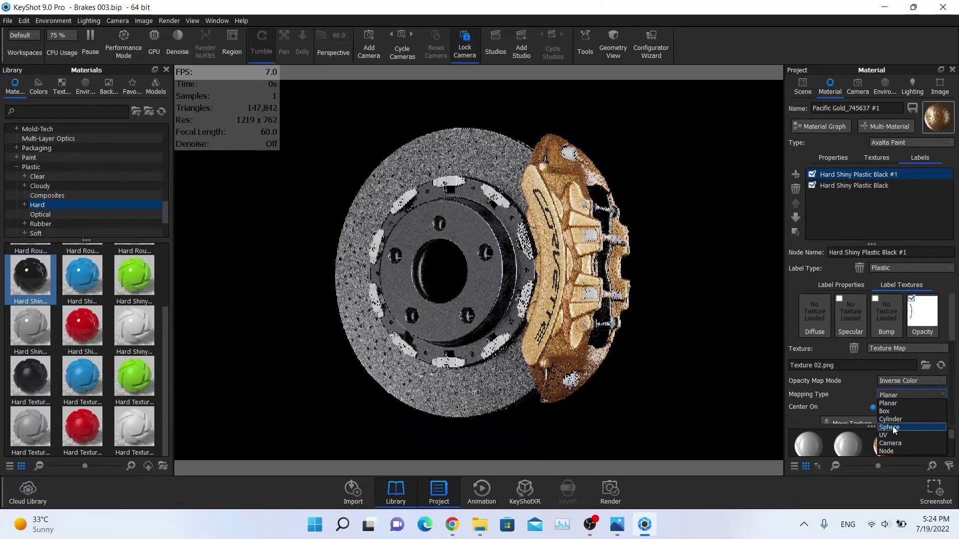
left_click(891, 433)
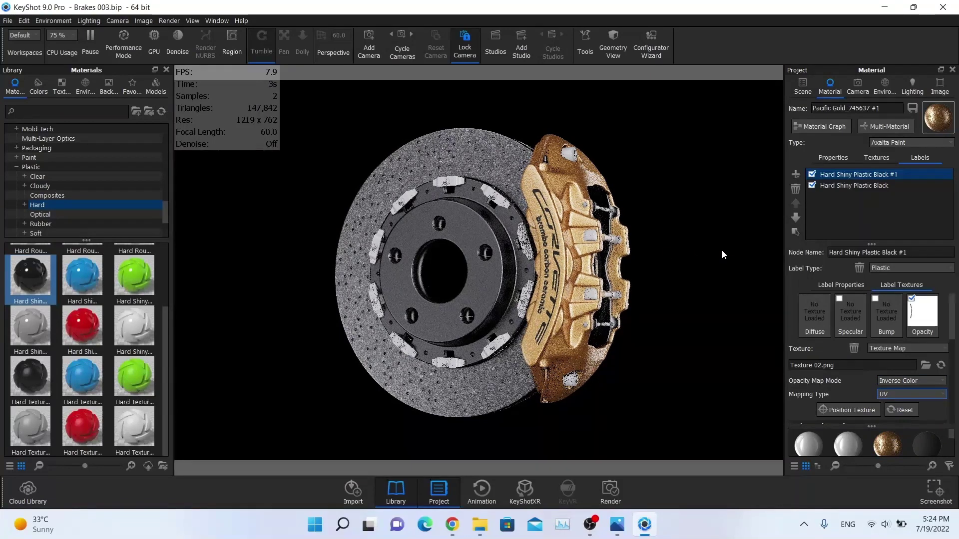
Set the duplicated label's diffuse color to gray #484848 and its specular color to black #000000
left_click(852, 285)
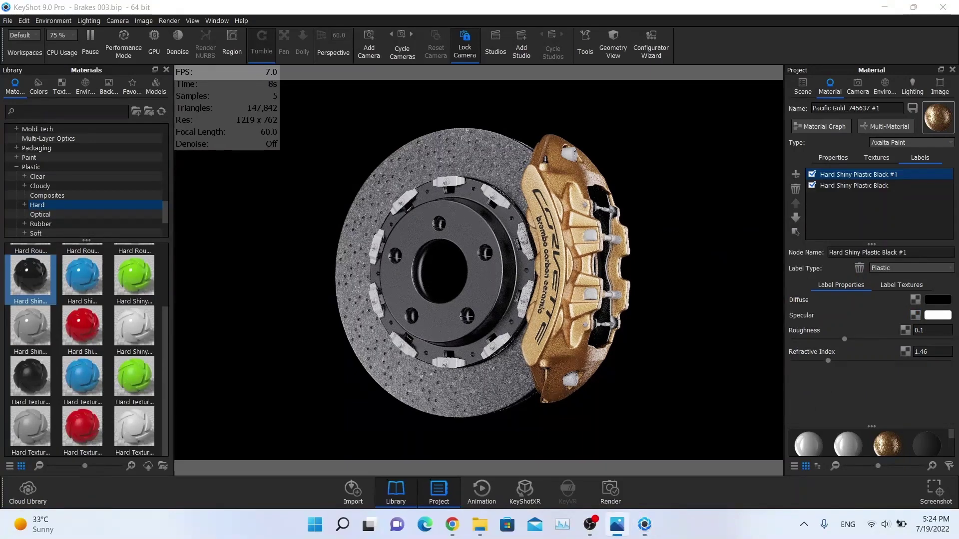
left_click(938, 299)
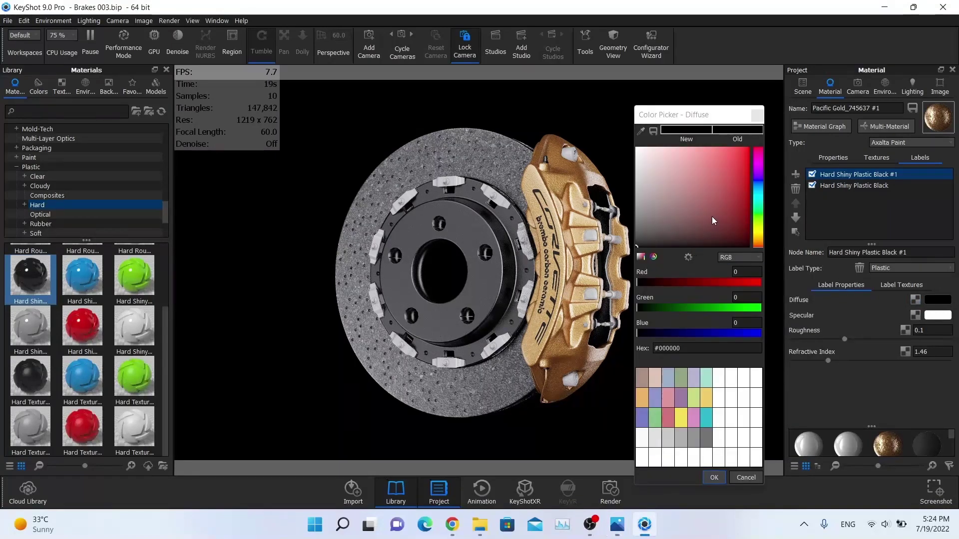
left_click_drag(712, 217, 564, 238)
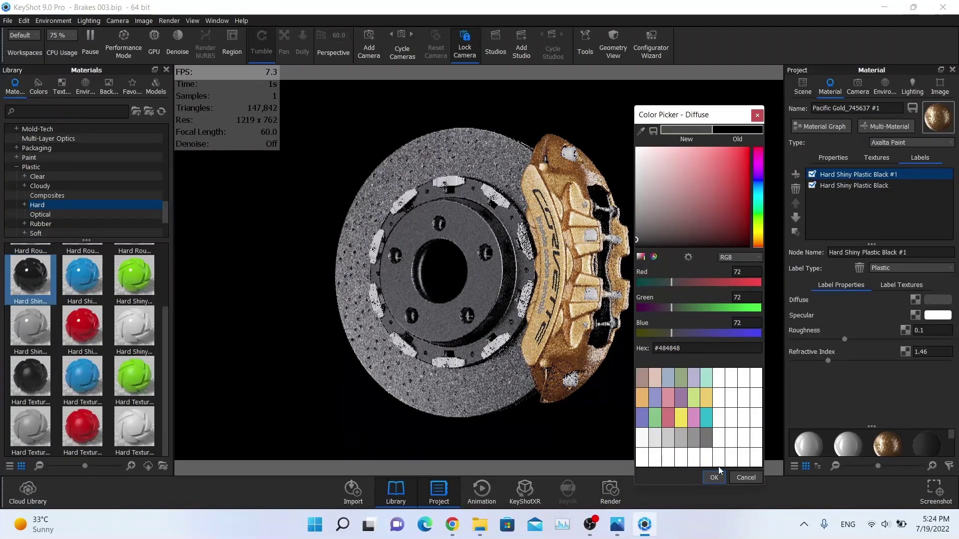
left_click(715, 477)
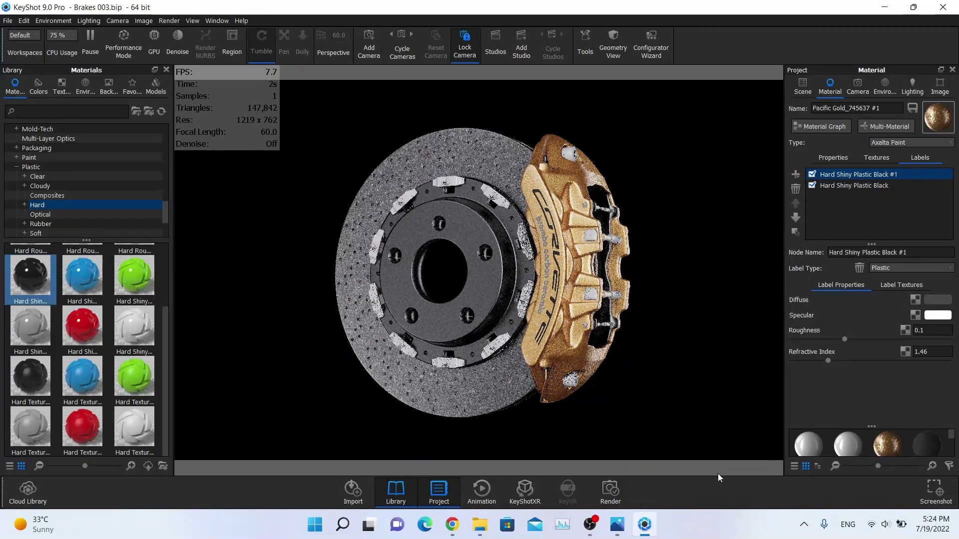
left_click(937, 315)
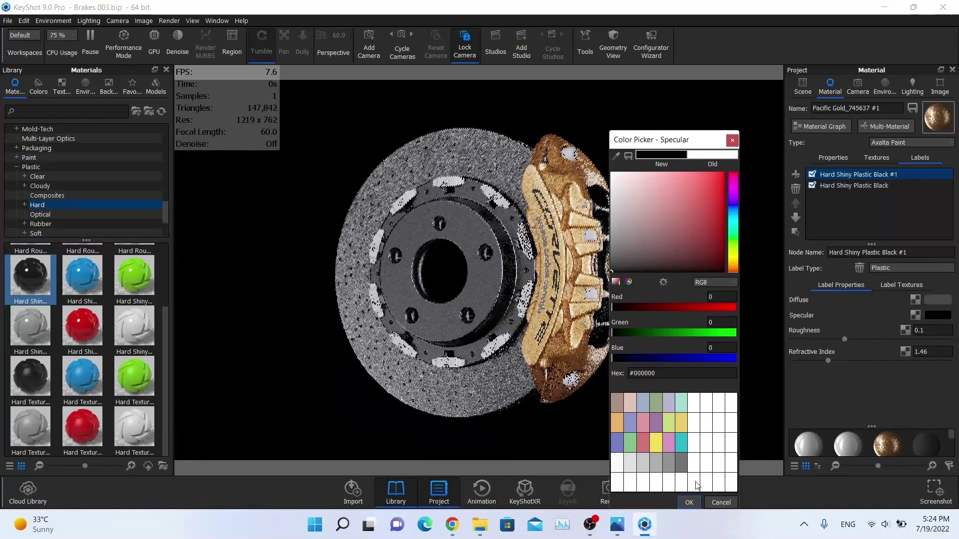
left_click(689, 503)
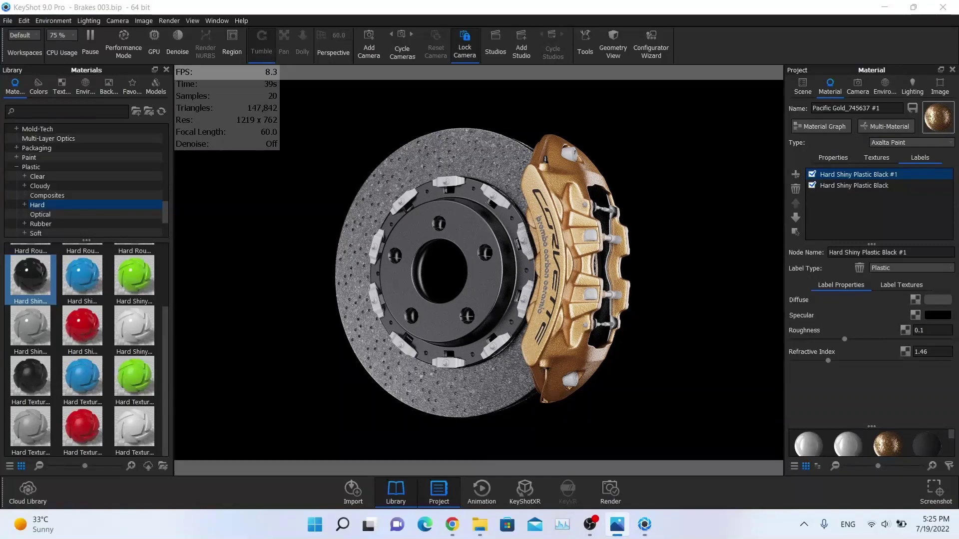
Load 29_scratcehes_deposits_shapes.jpg from the Brake Callipers Textures folder as the roughness texture of the disc hub's rough black aluminum
double_click(455, 224)
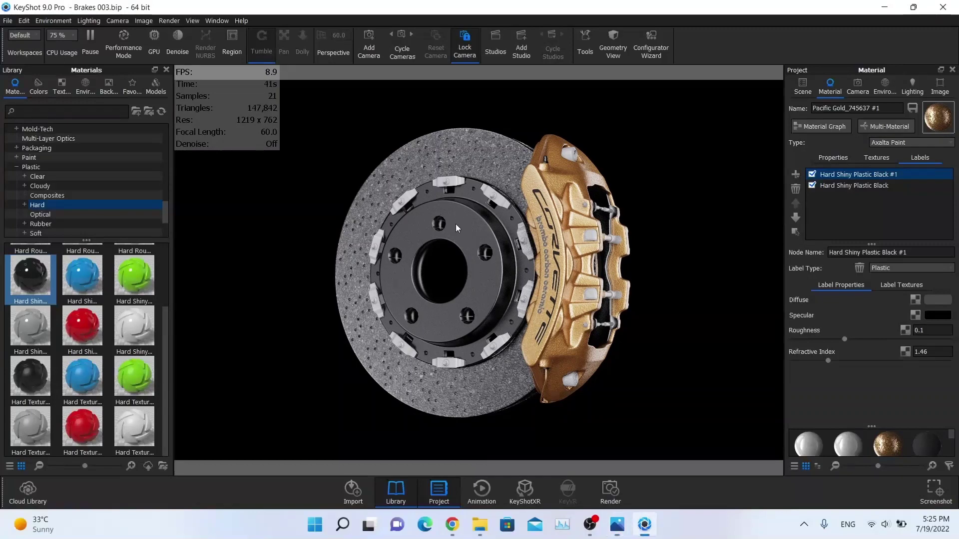
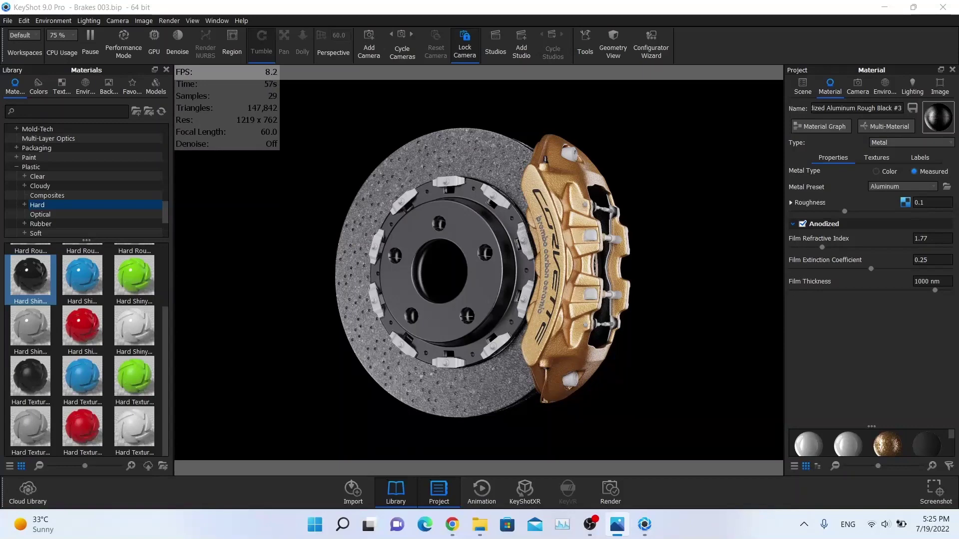
left_click(904, 202)
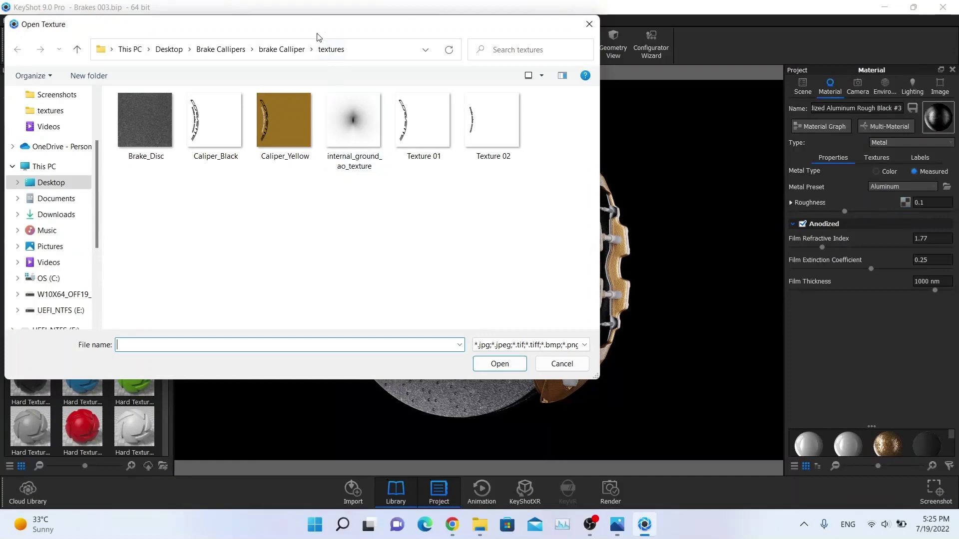
left_click_drag(318, 37, 476, 74)
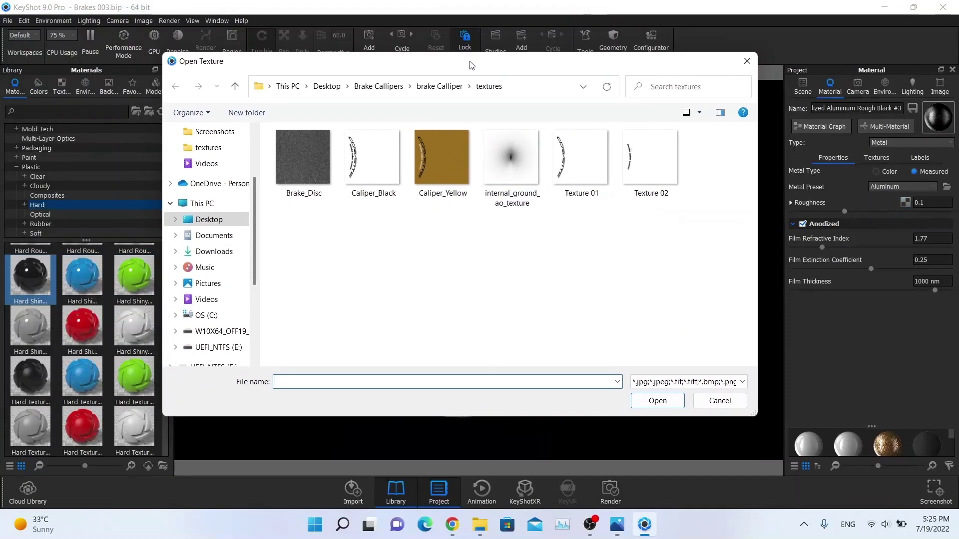
left_click(395, 92)
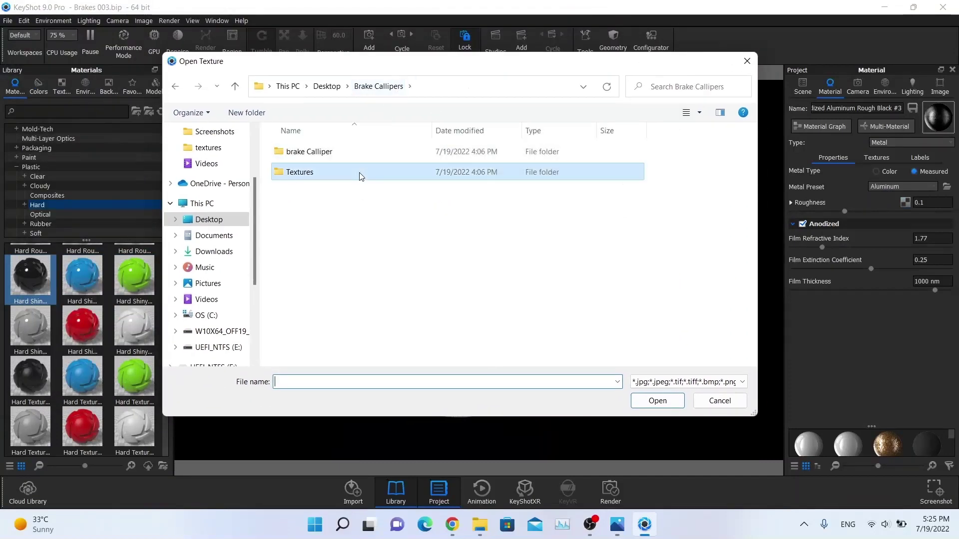
double_click(357, 175)
double_click(325, 163)
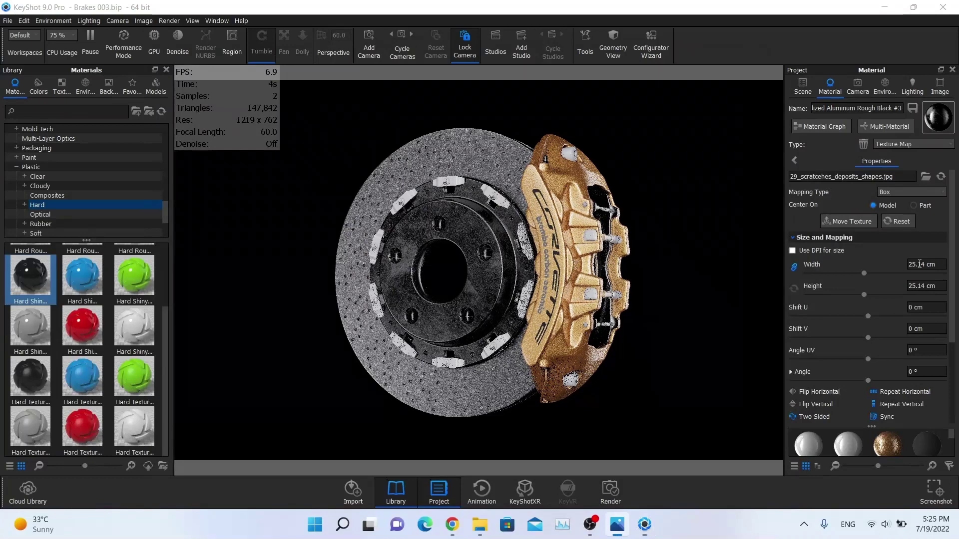
Scale the hub's roughness texture to a 10 cm width and set its brightness to 2 and contrast to 0.75
left_click(920, 264)
type("10")
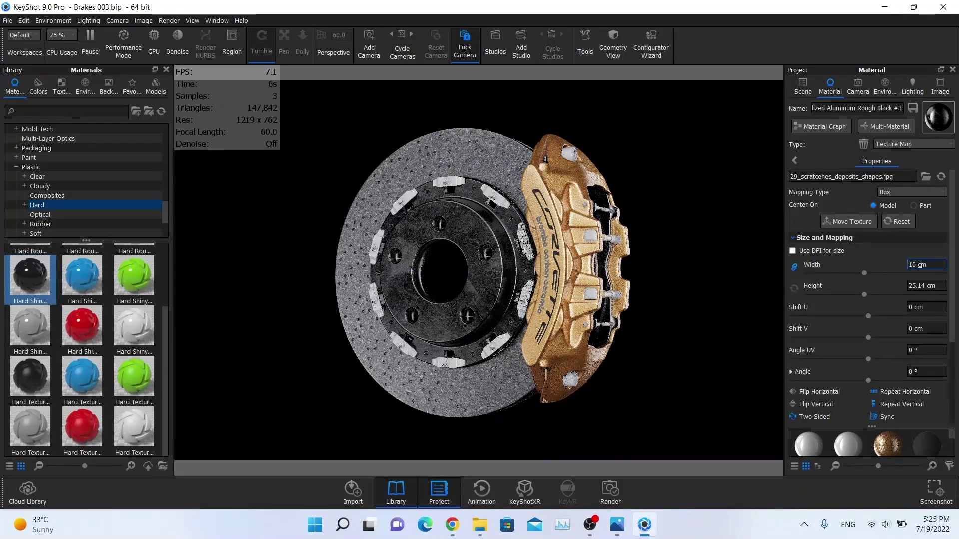
key("Return")
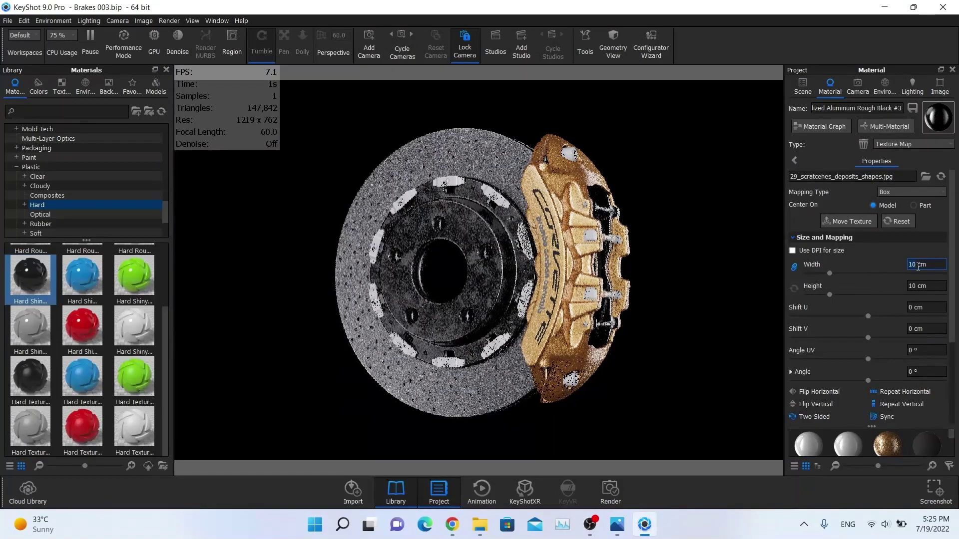
scroll(906, 304, "down", 3)
scroll(905, 304, "down", 1)
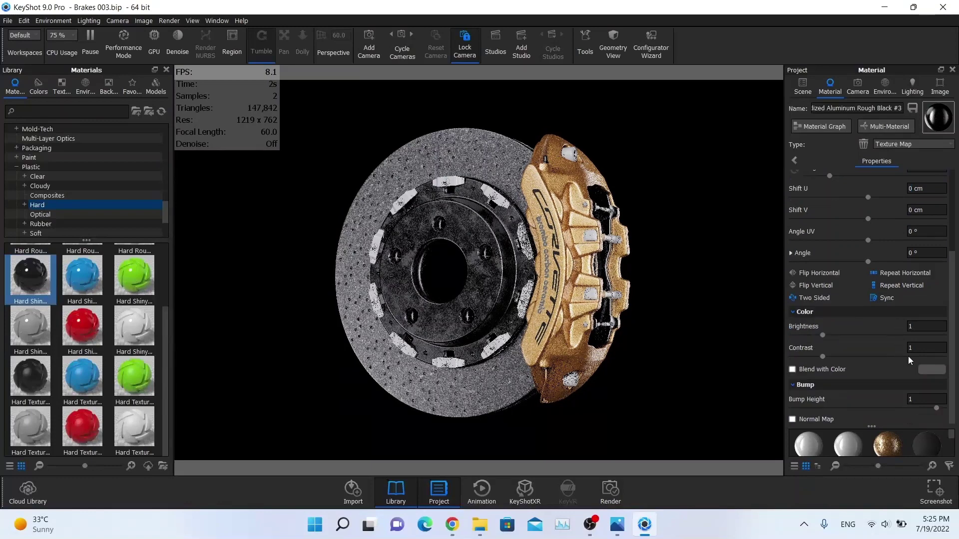
left_click(923, 326)
type("2")
left_click(934, 347)
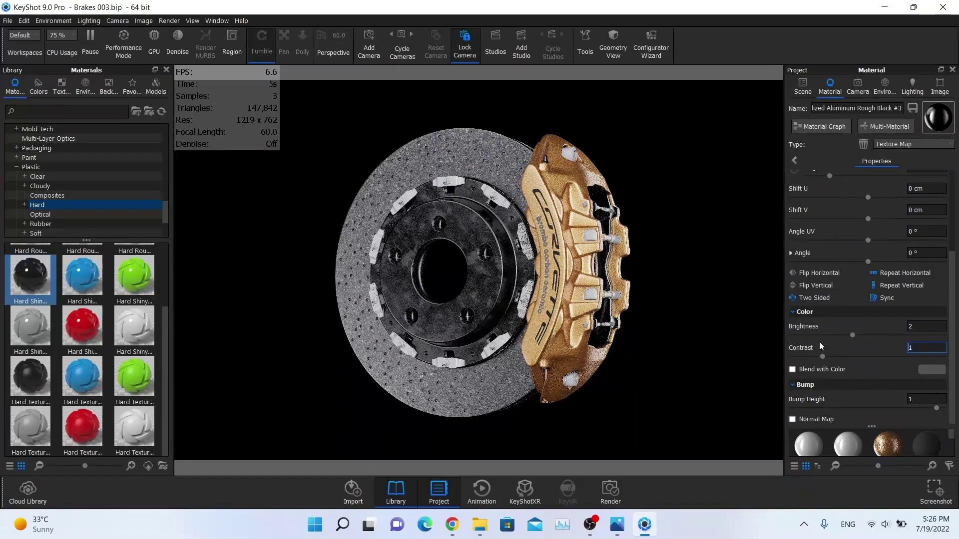
type("0.75")
key("Return")
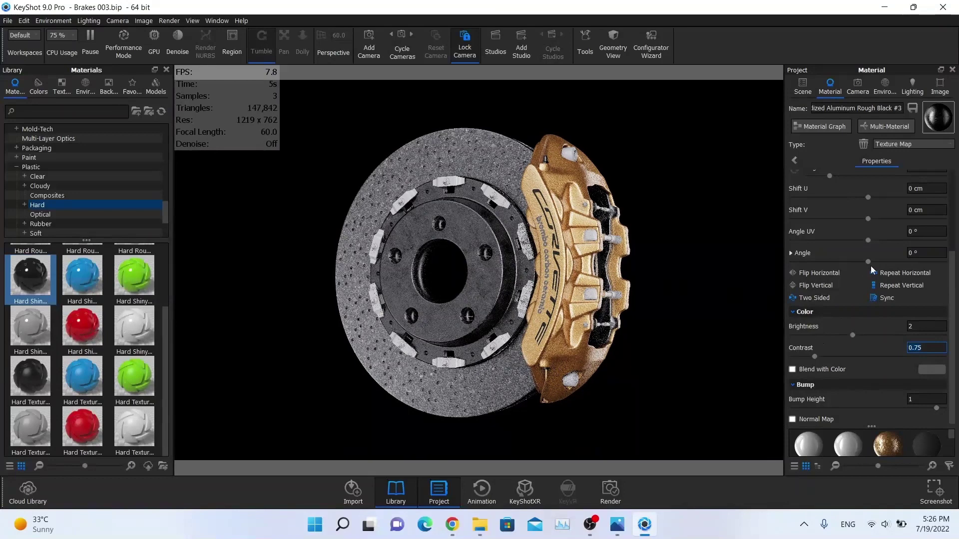
Add a Noise (Texture) bump to the disc hub's rough black aluminum material
scroll(862, 200, "up", 3)
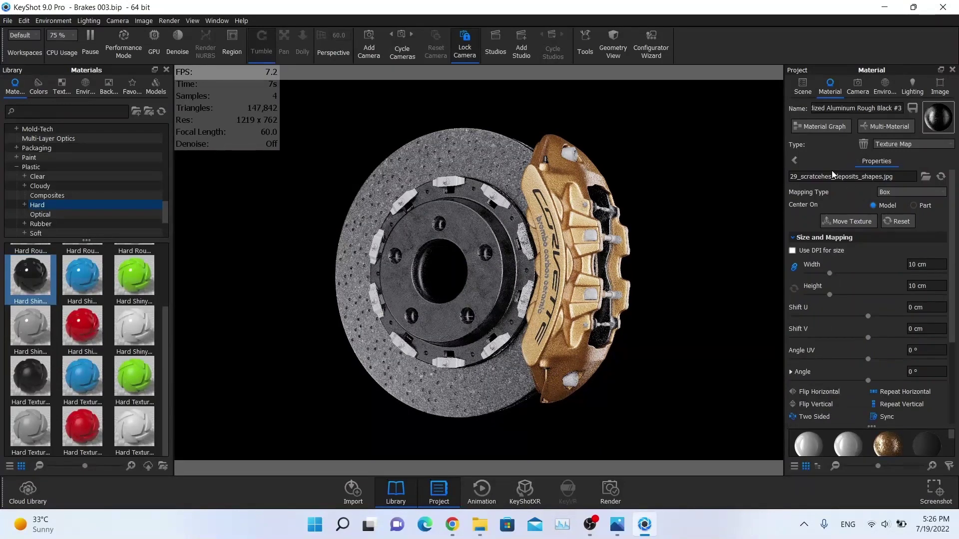
left_click(795, 160)
left_click(876, 158)
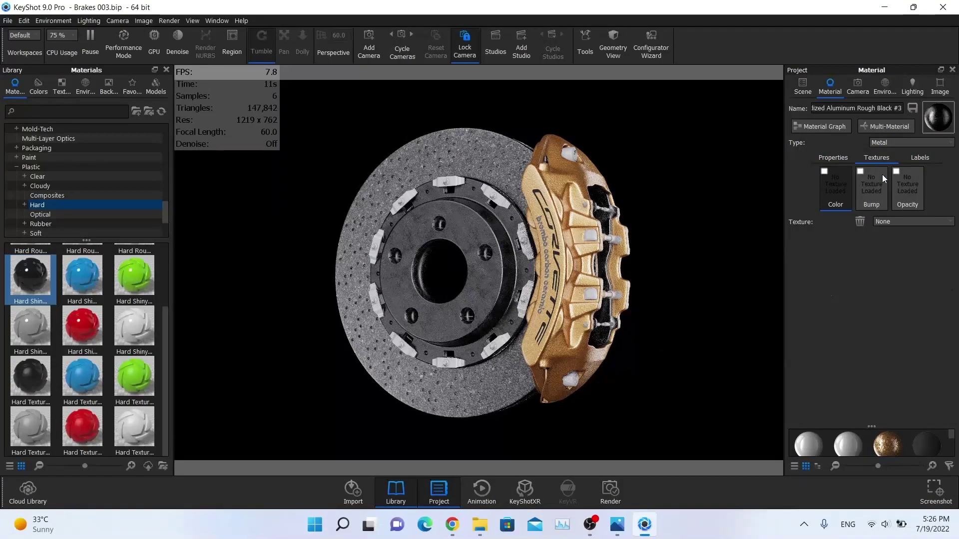
left_click(880, 196)
left_click(898, 222)
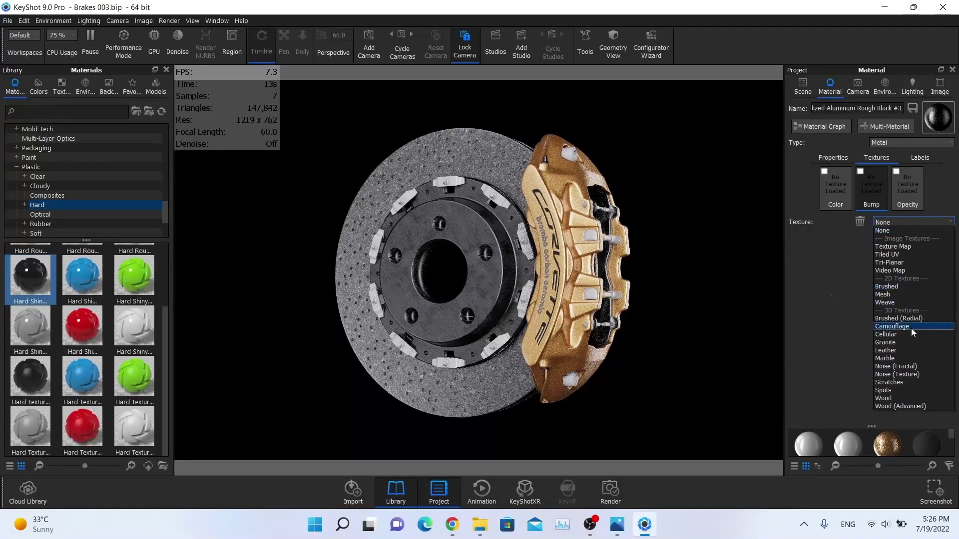
left_click(909, 367)
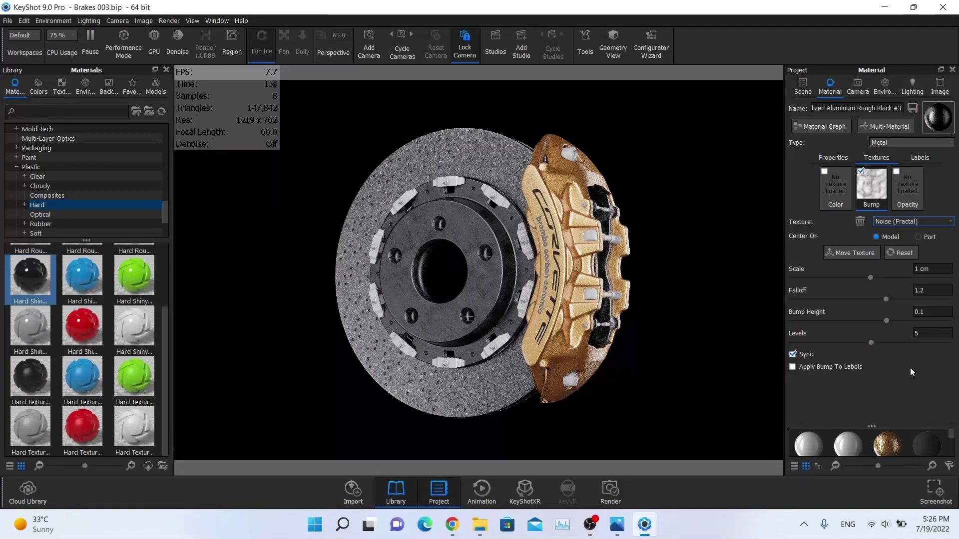
left_click(899, 220)
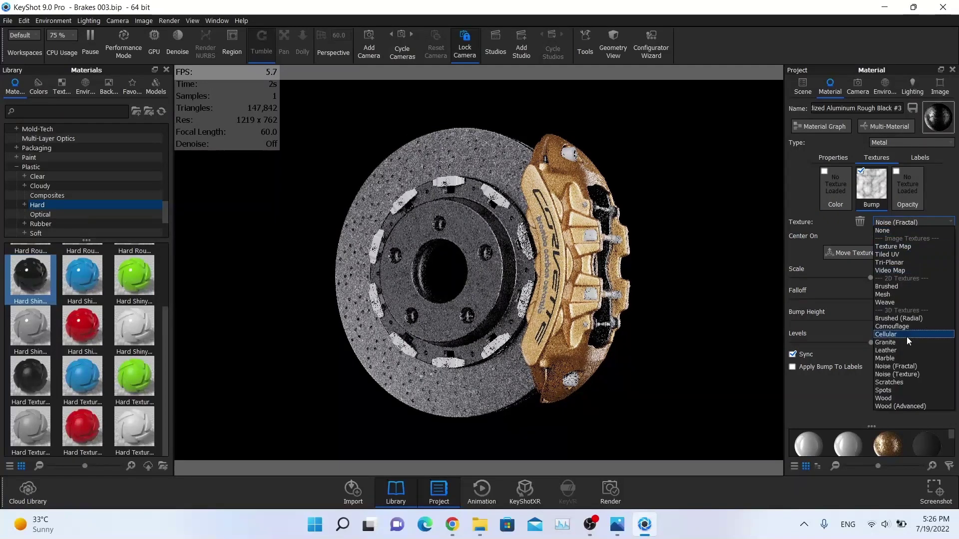
left_click(906, 373)
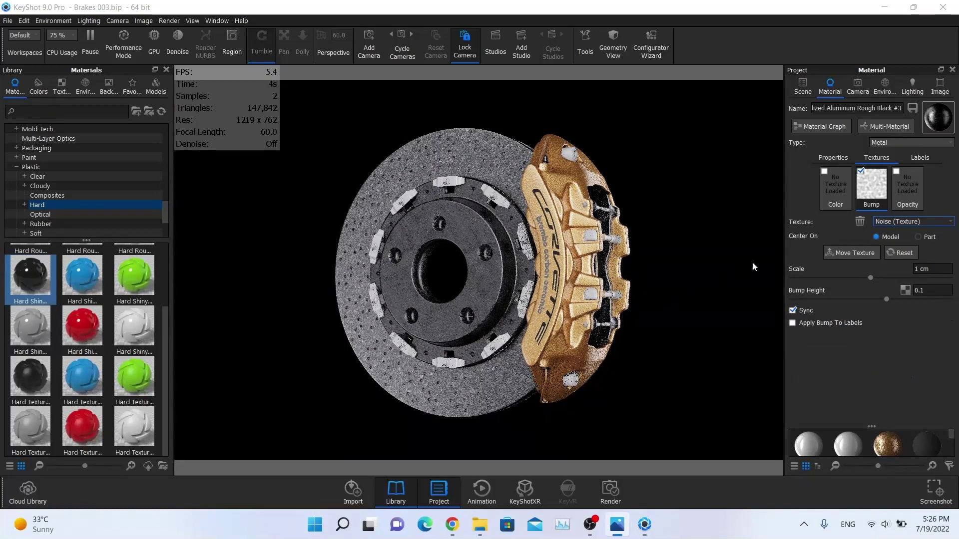
Set the scale of the hub's noise bump texture to 0.5 cm
left_click_drag(942, 266, 907, 266)
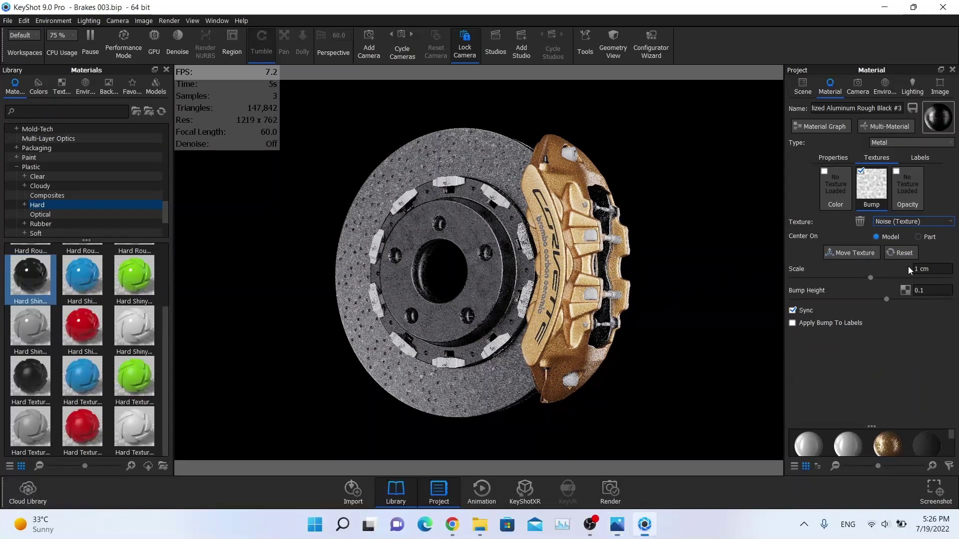
left_click(945, 270)
type("0")
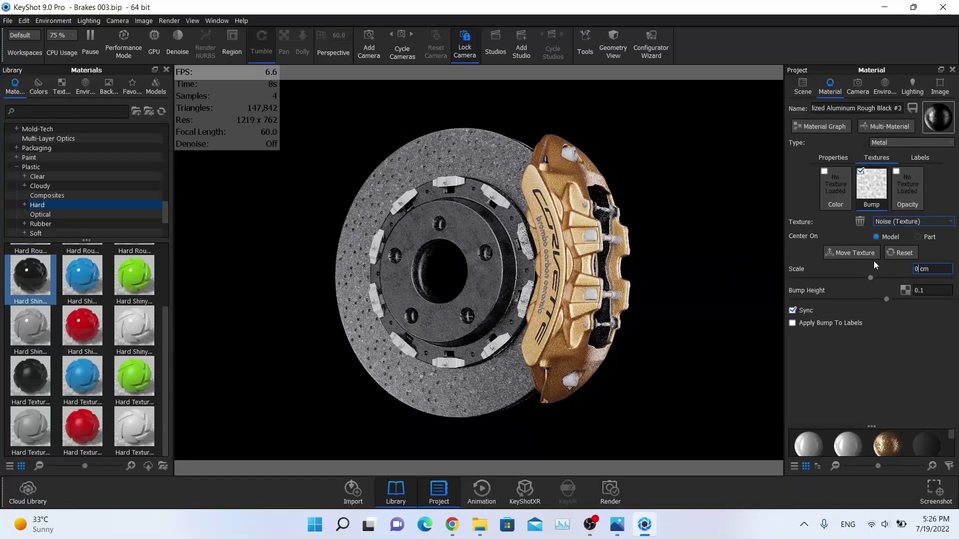
type(".5")
key("Return")
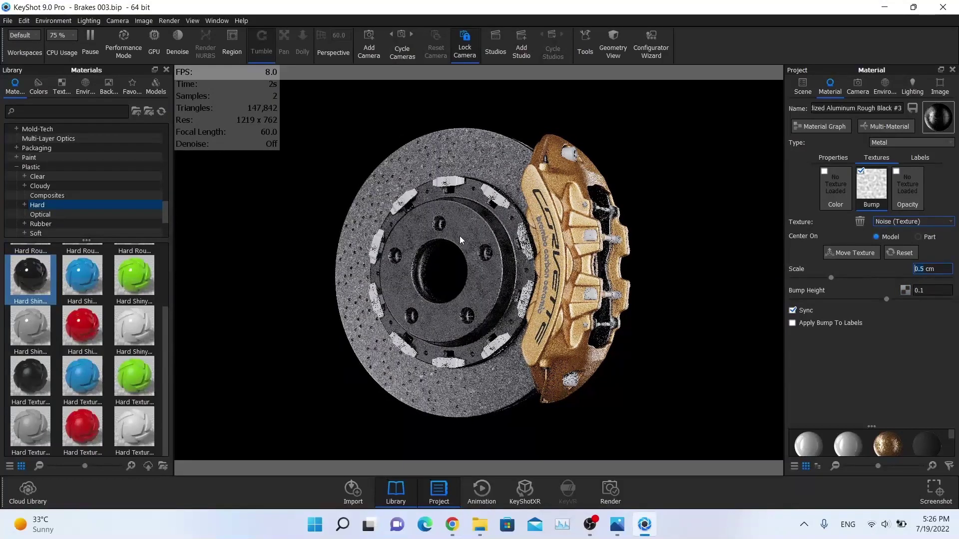
Inspect the hub's surface up close with the free camera and return to Camera 1
left_click(859, 89)
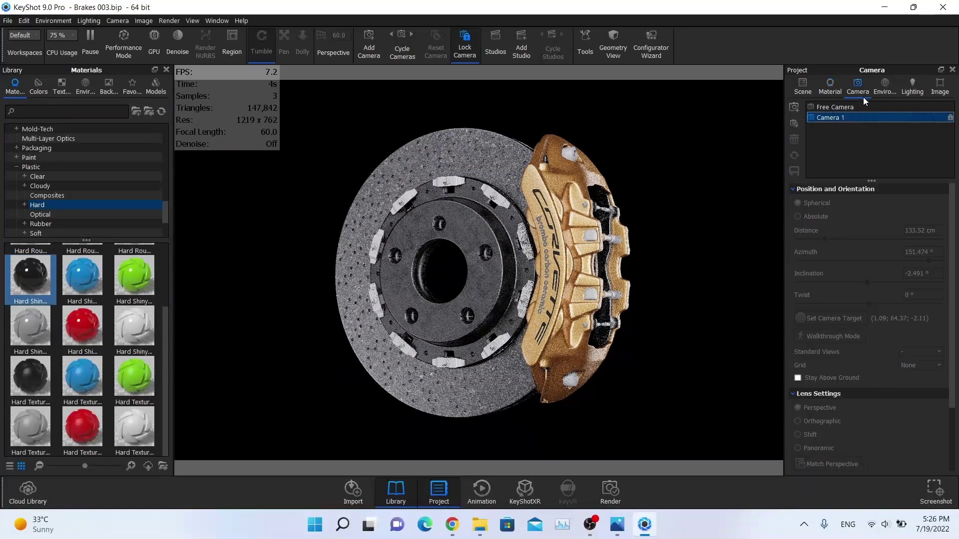
left_click(854, 106)
scroll(440, 228, "up", 5)
scroll(457, 235, "up", 2)
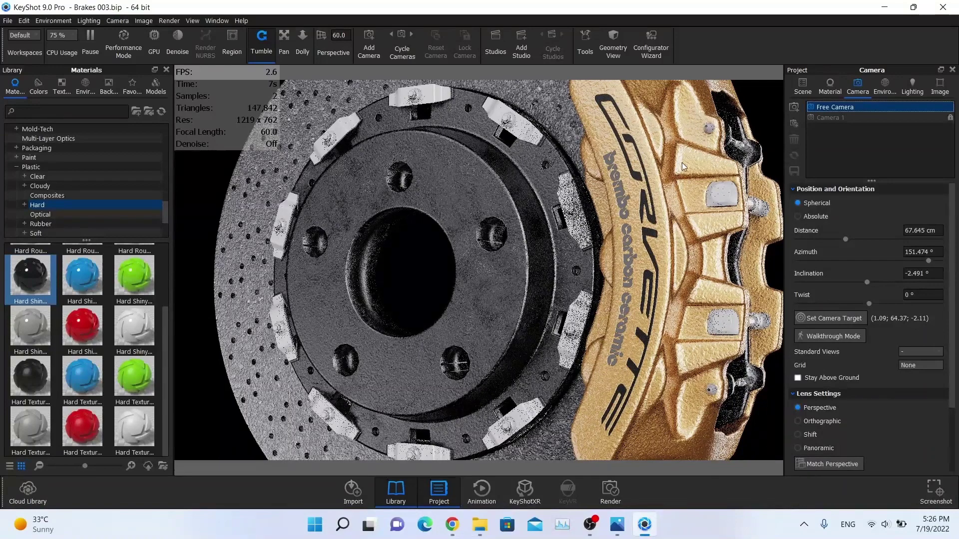
left_click(840, 118)
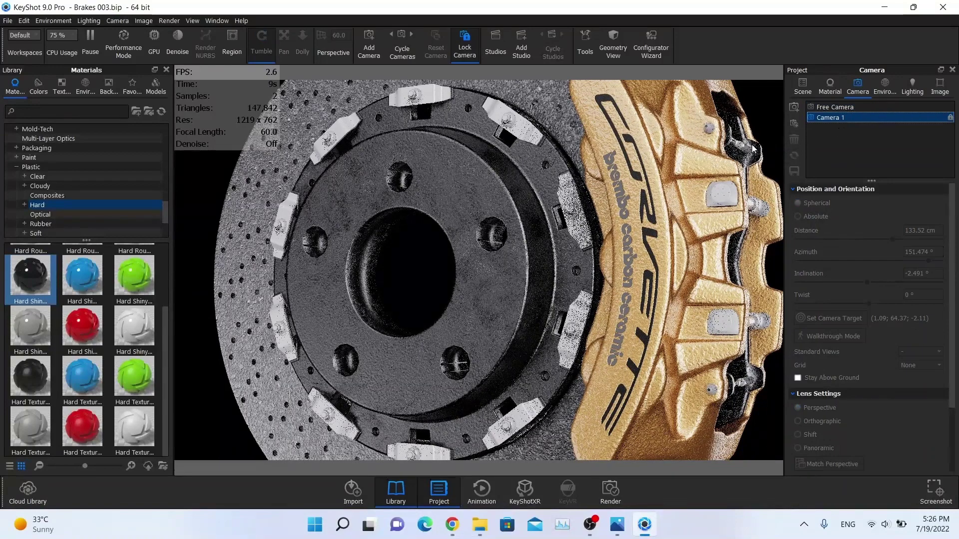
Search the material library for chrome and assign Chrome Polished to the Screws1 part around the hub
left_click(802, 88)
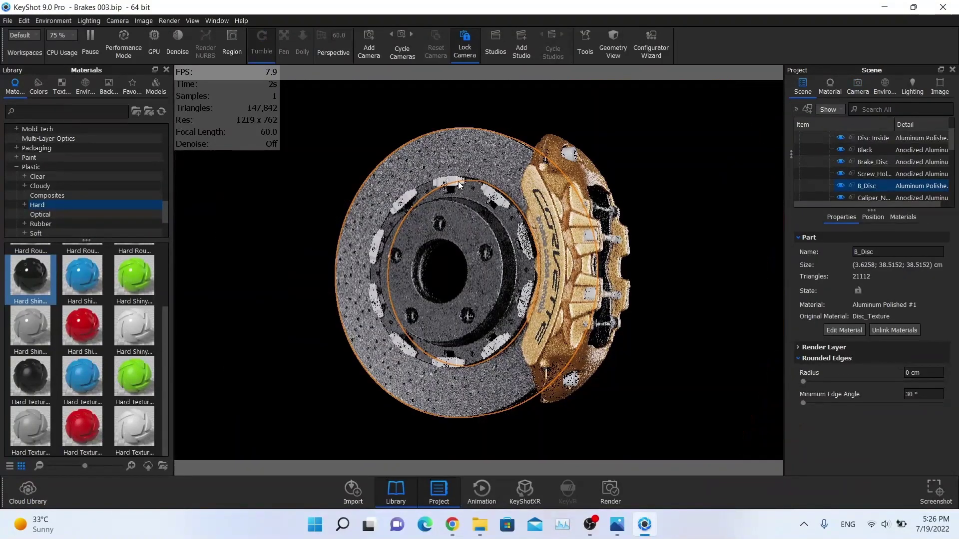
left_click(460, 183)
key("alt+Tab")
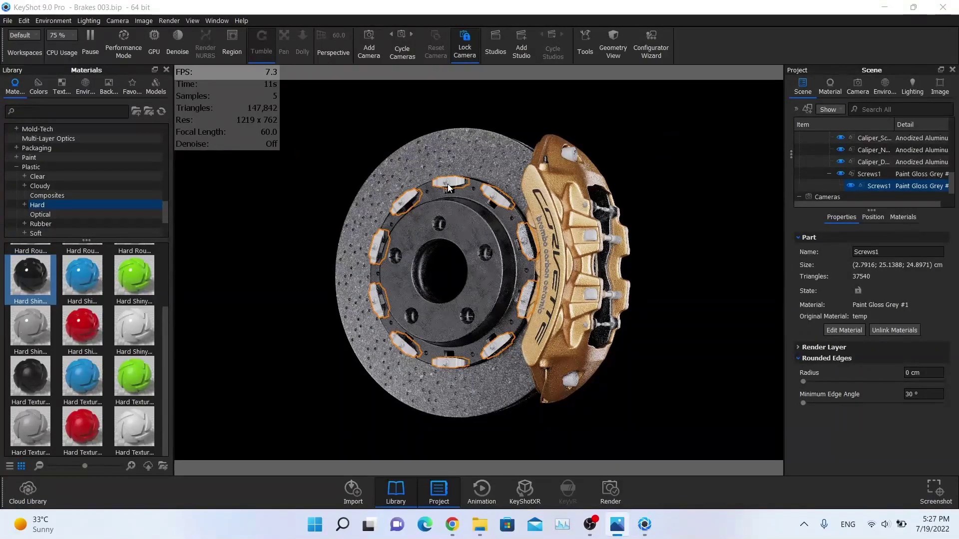
left_click(46, 109)
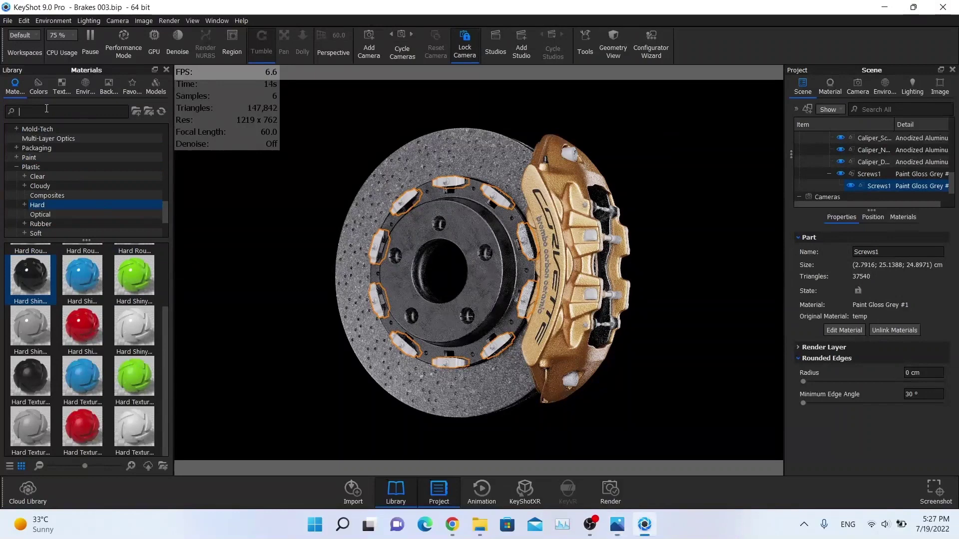
type("chrome")
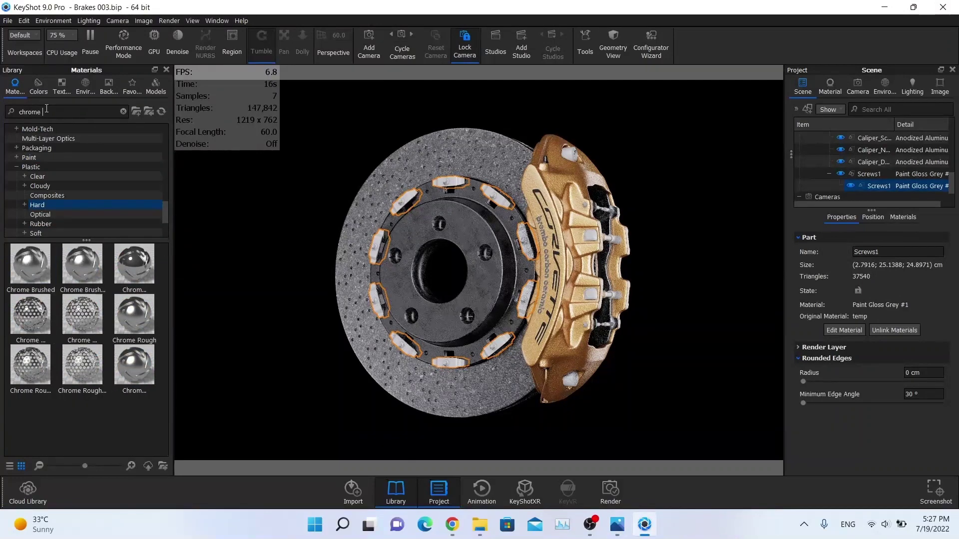
left_click_drag(130, 259, 871, 187)
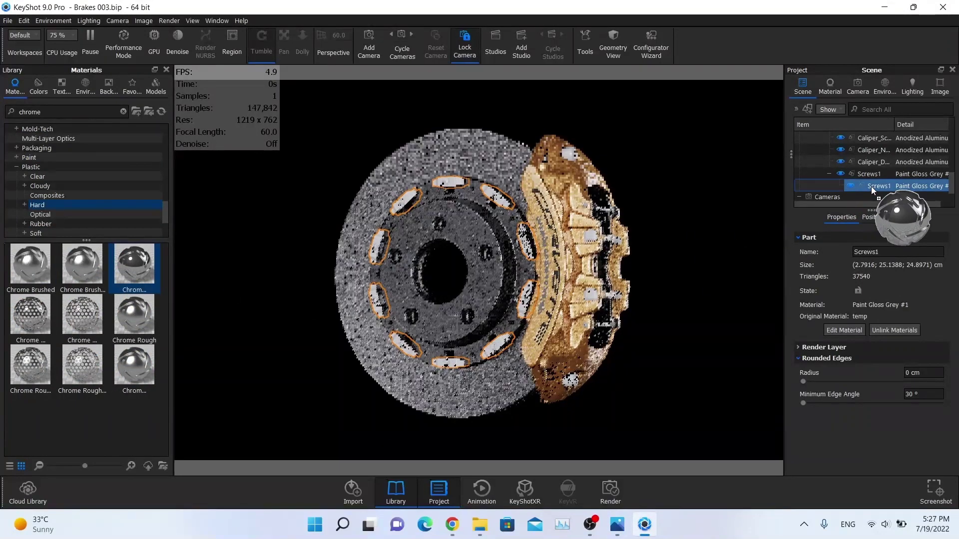
Change the Screws1 chrome material's metal type to Color and set its color to gray #9D9D9D
double_click(871, 187)
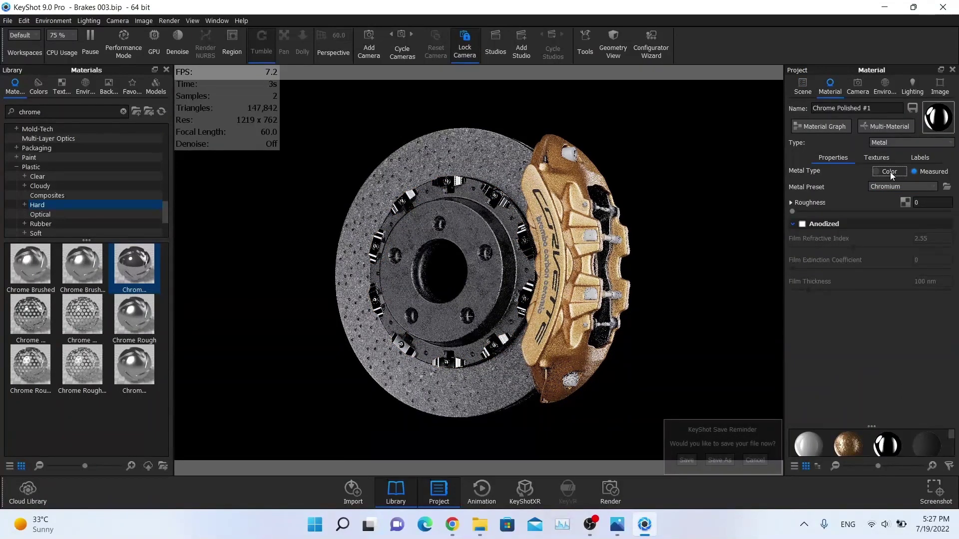
left_click(889, 172)
left_click(929, 190)
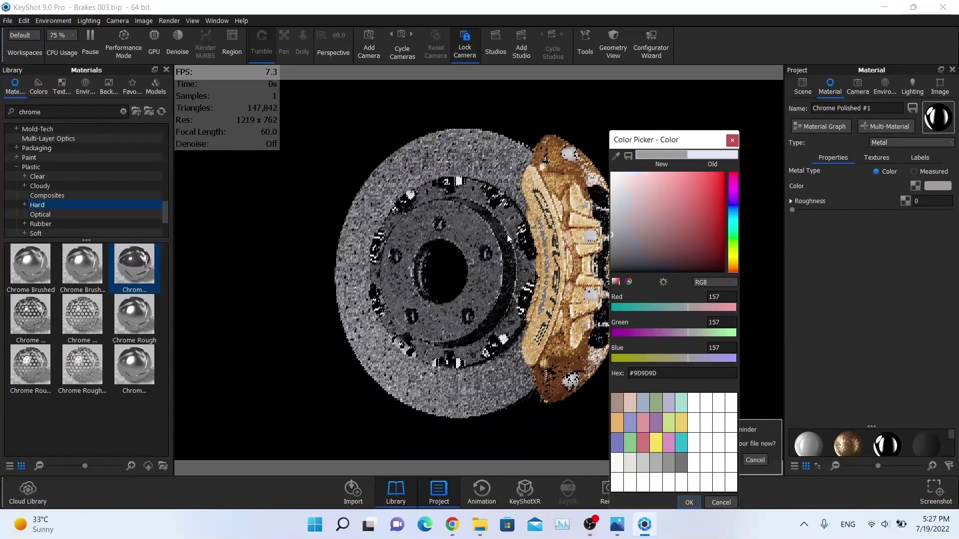
left_click(688, 503)
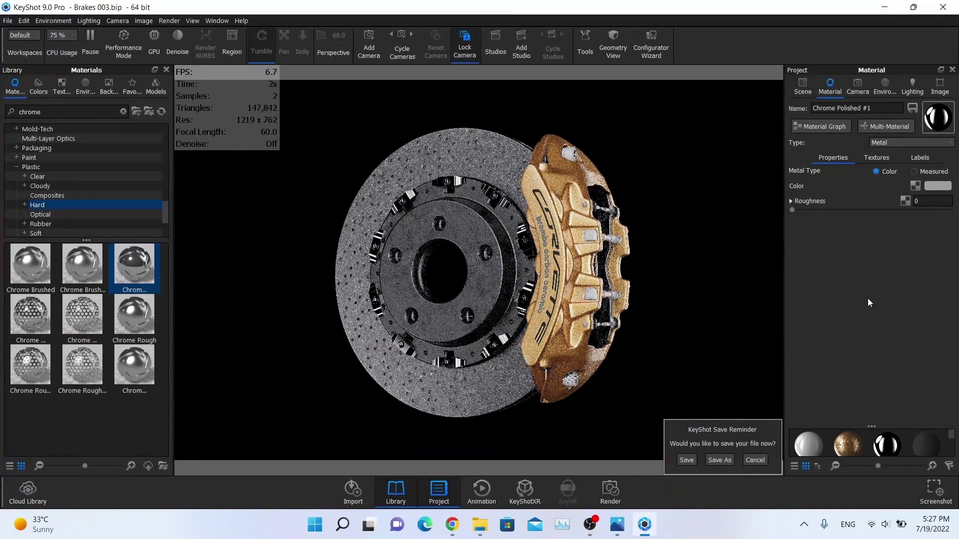
Load 29_scratcehes_deposits_shapes.jpg as the chrome's roughness texture and set its width to 2 cm
left_click(903, 201)
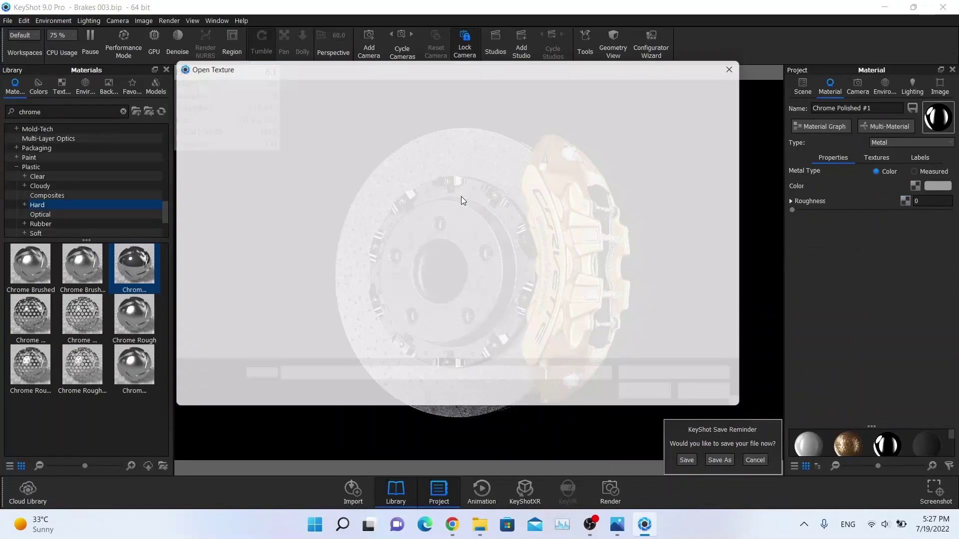
double_click(301, 163)
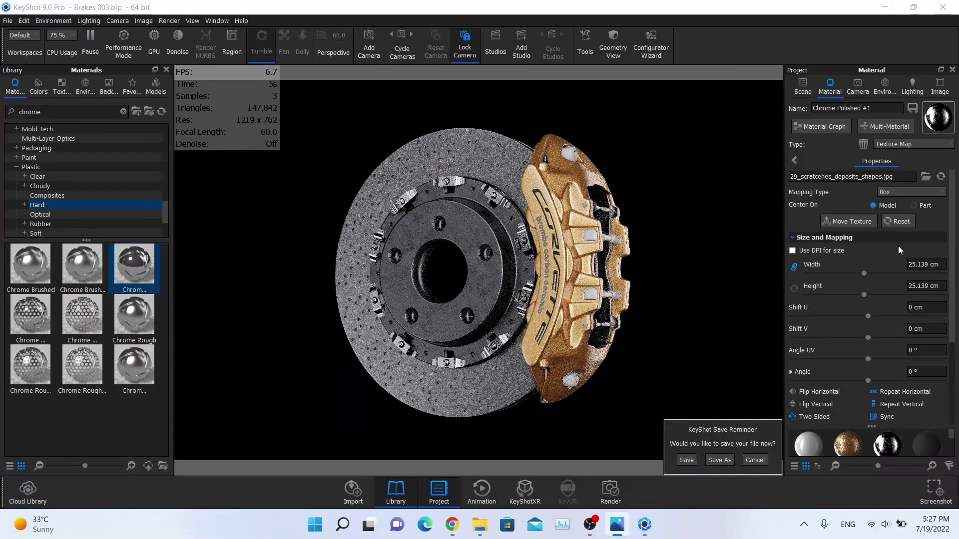
double_click(924, 264)
type("2")
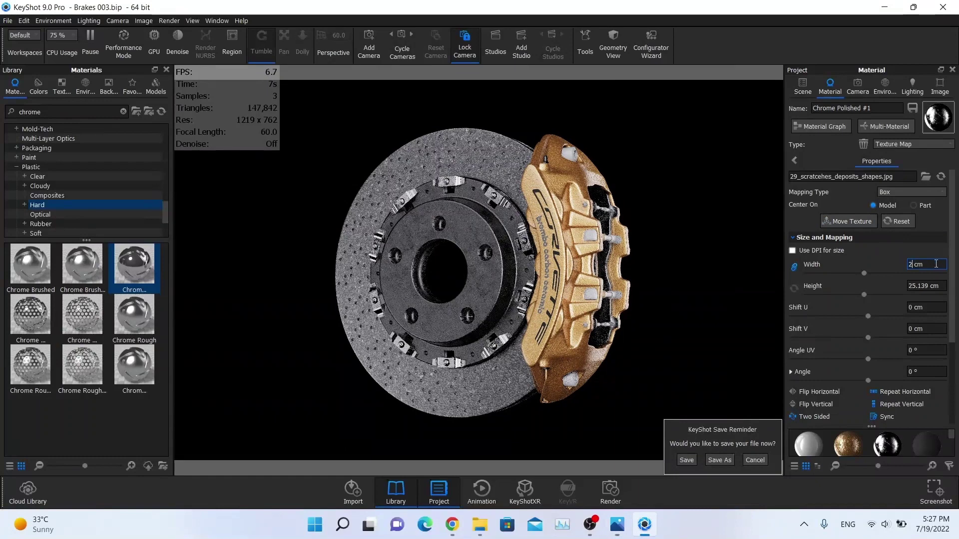
key("Return")
Set the bump height of the chrome's scratches texture to 0.1
scroll(882, 316, "down", 3)
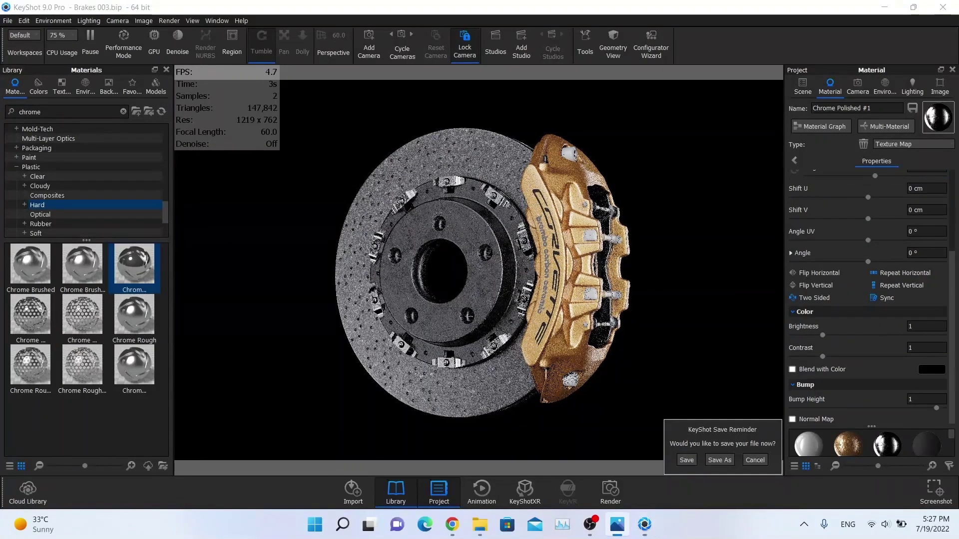
double_click(923, 399)
type("0.1")
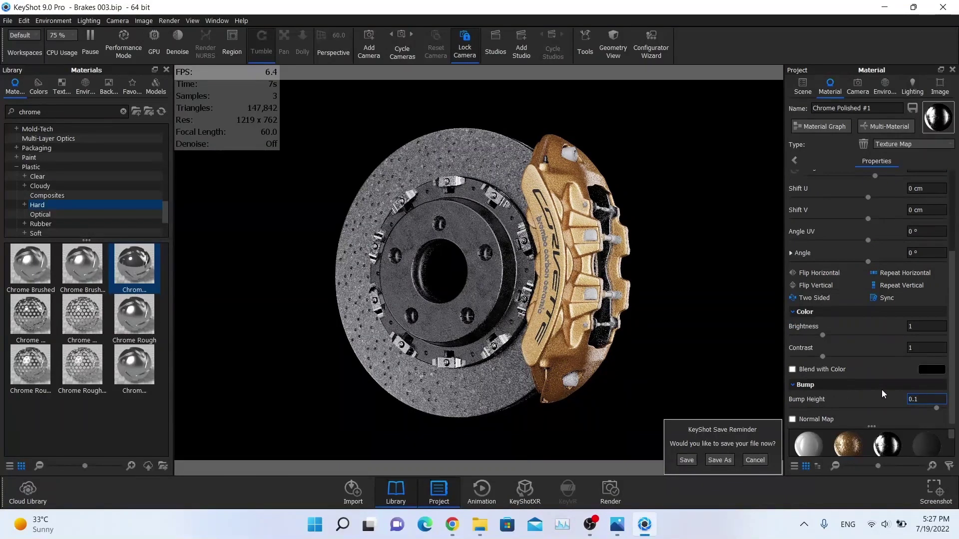
key("Return")
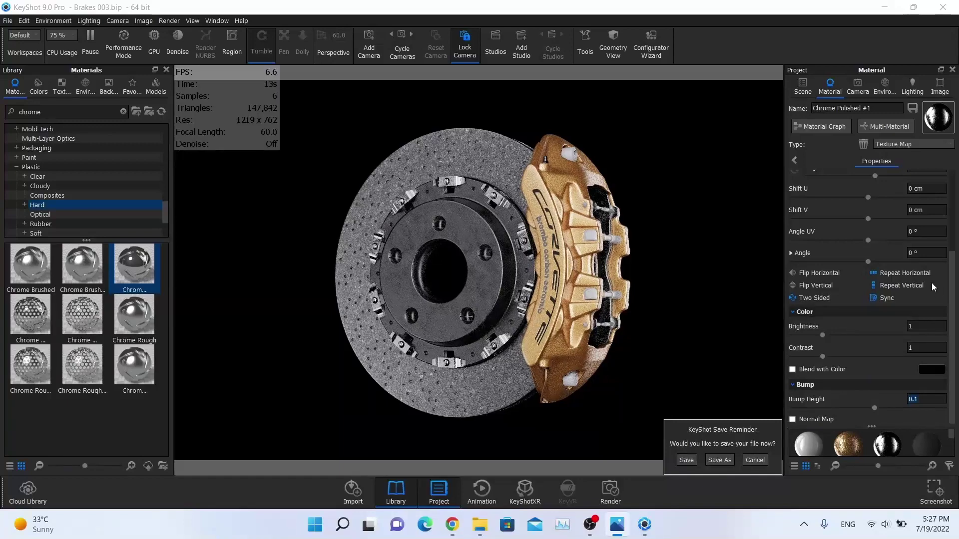
Duplicate the scratches texture node in the chrome's material graph and connect the copy to the Metal node's Bump input
scroll(913, 299, "up", 3)
left_click(830, 125)
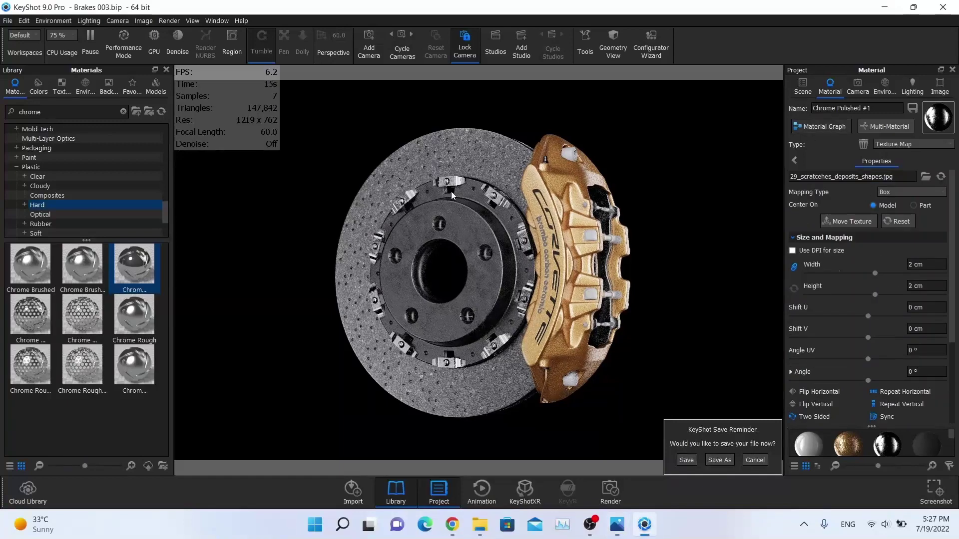
left_click_drag(307, 135, 508, 126)
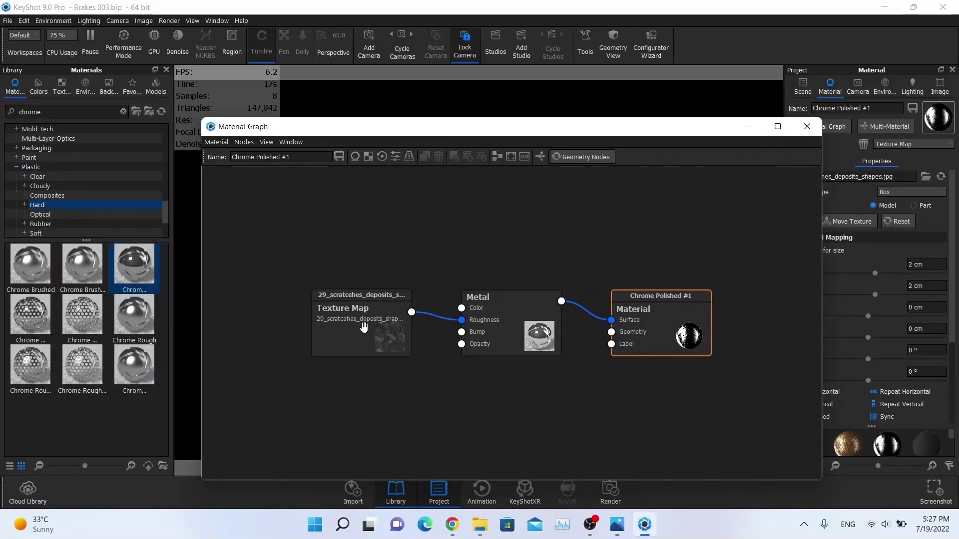
left_click(363, 331)
key("ctrl+d")
left_click_drag(362, 385, 352, 409)
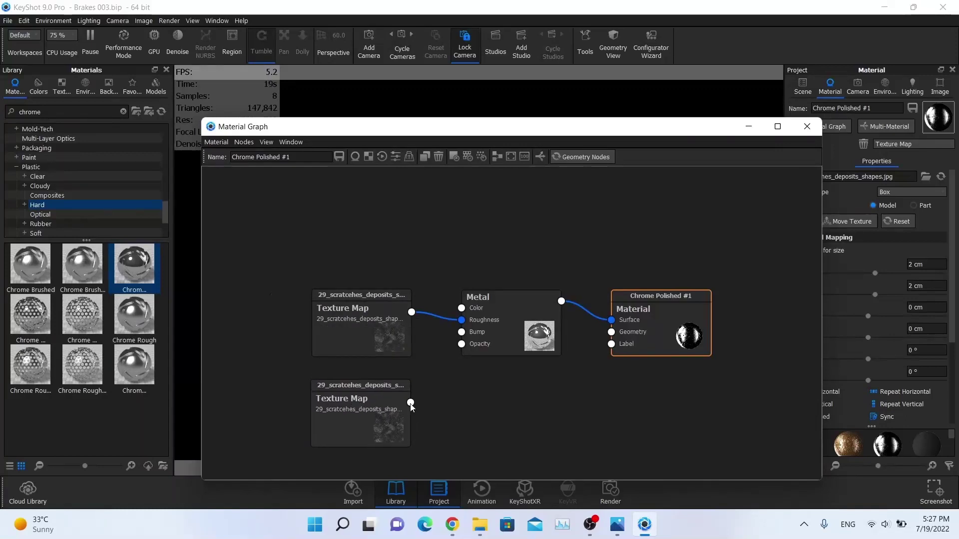
left_click_drag(410, 403, 461, 331)
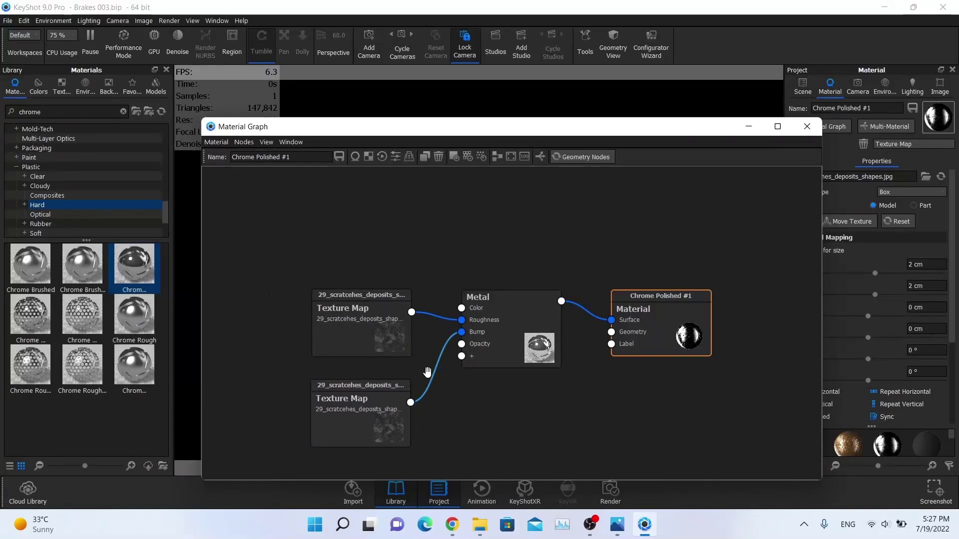
Set the roughness texture node's brightness to 2, contrast to 1.25 and bump height to 1
double_click(369, 410)
scroll(754, 364, "down", 2)
scroll(754, 364, "up", 3)
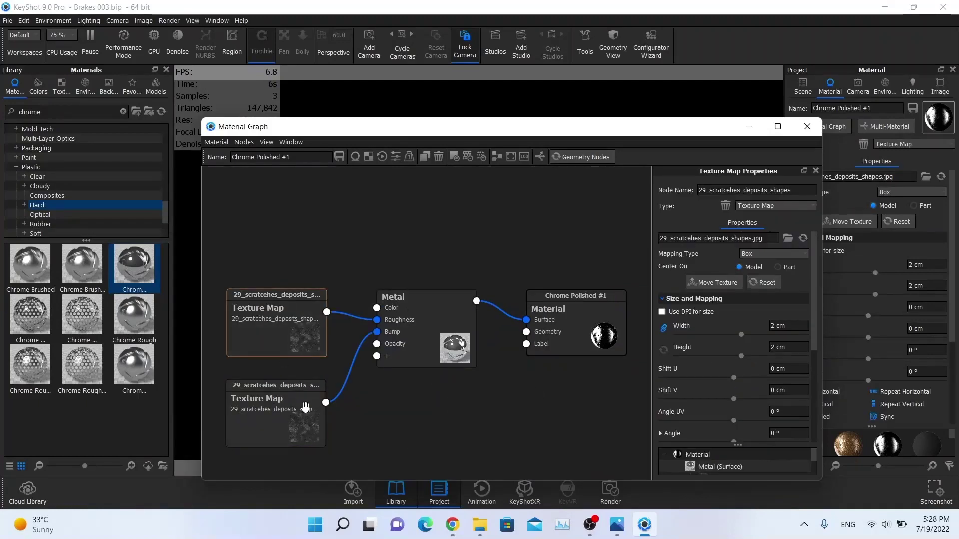
left_click(292, 333)
scroll(761, 367, "down", 3)
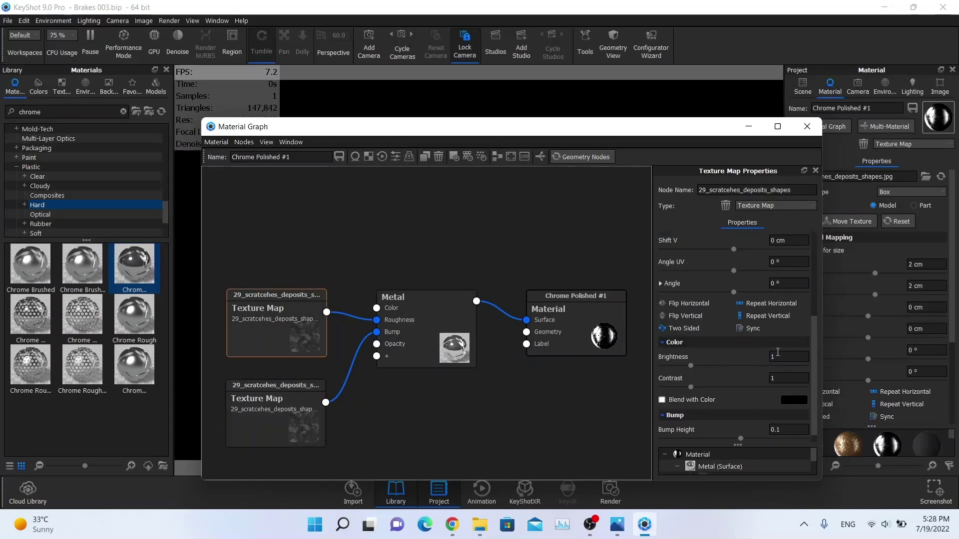
key("alt+Tab")
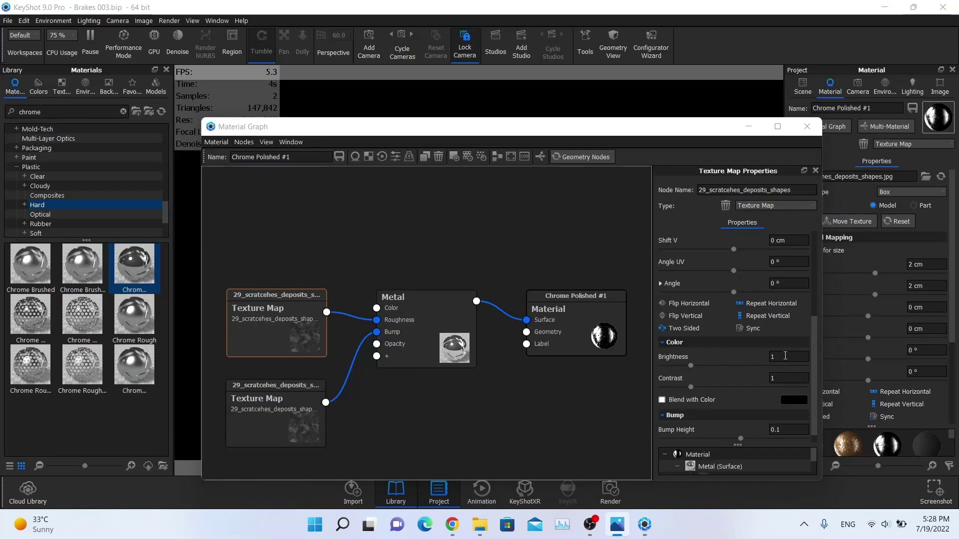
key("alt+Tab")
key("Tab")
type("1.26")
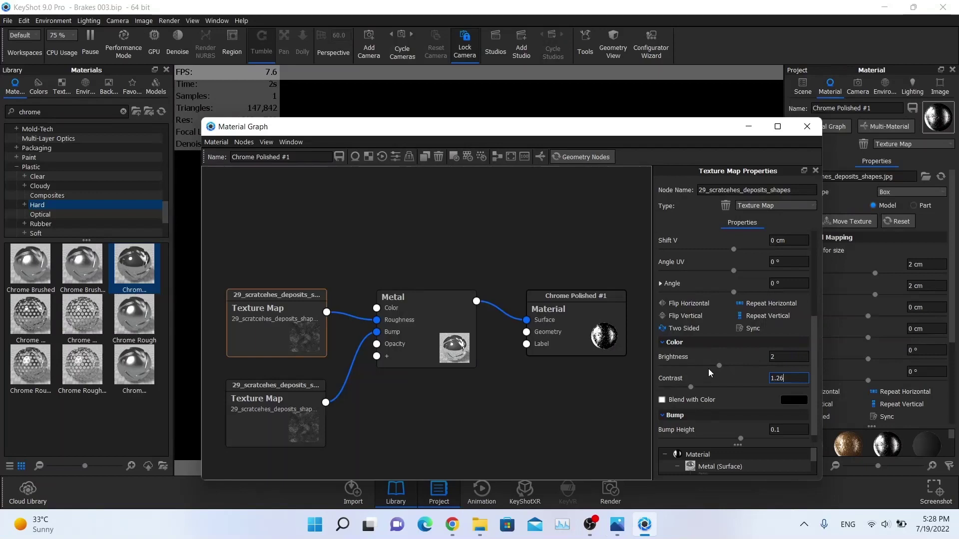
key("BackSpace")
type("5")
key("Return")
left_click(789, 430)
type("1")
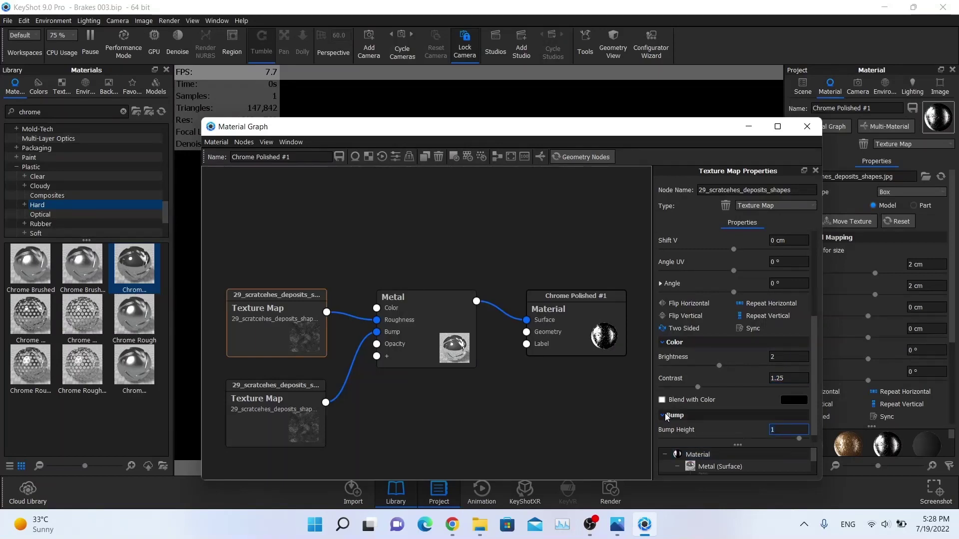
Close the material graph and set the Chrome Polished #1 metal color to #959595
left_click(807, 126)
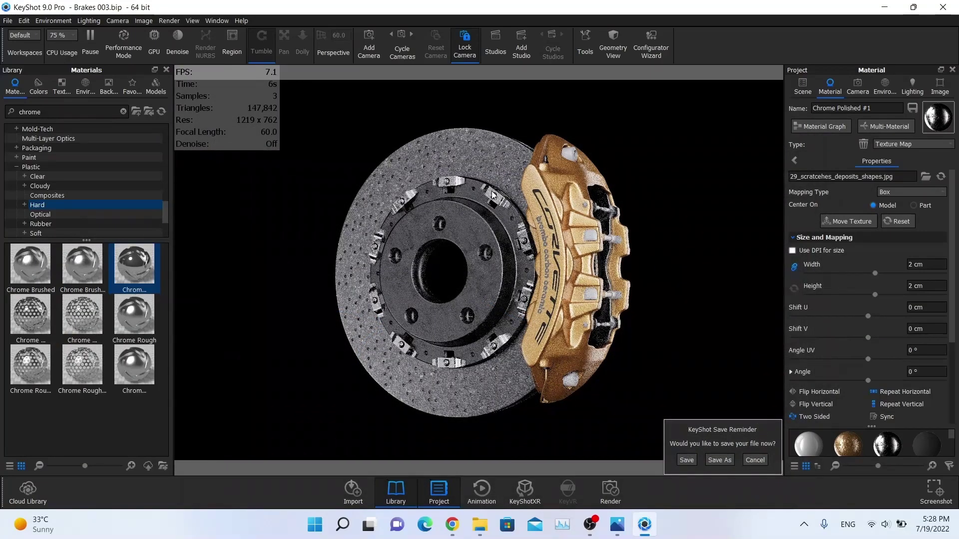
left_click(795, 161)
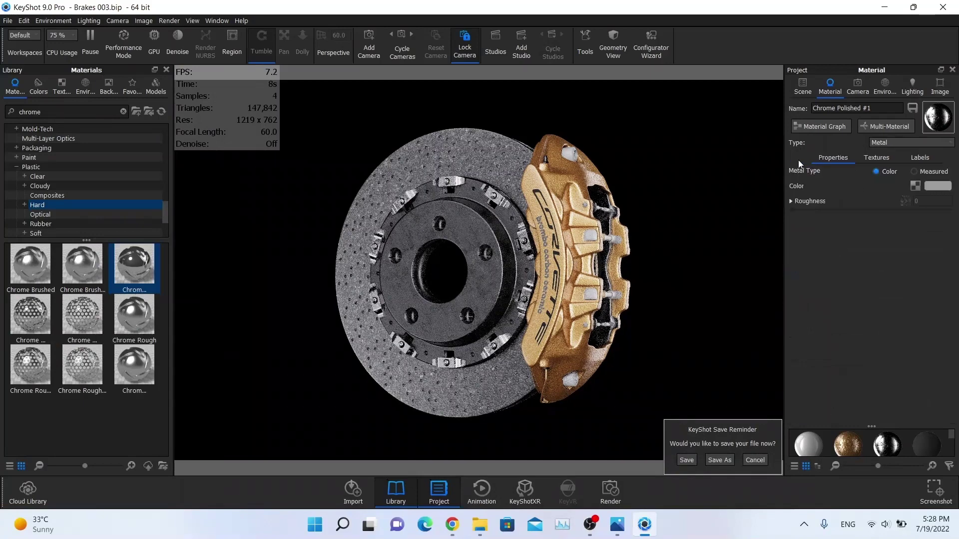
left_click(932, 184)
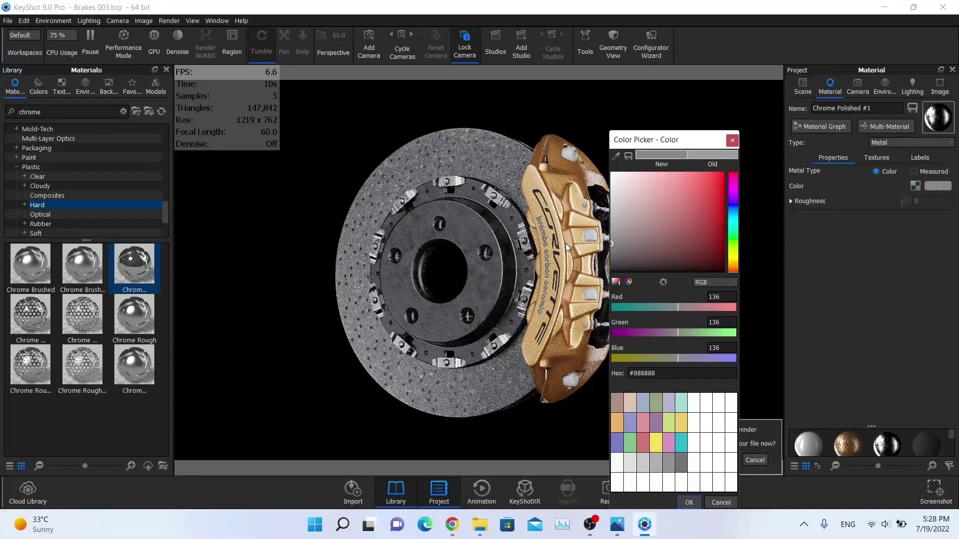
left_click_drag(561, 241, 558, 238)
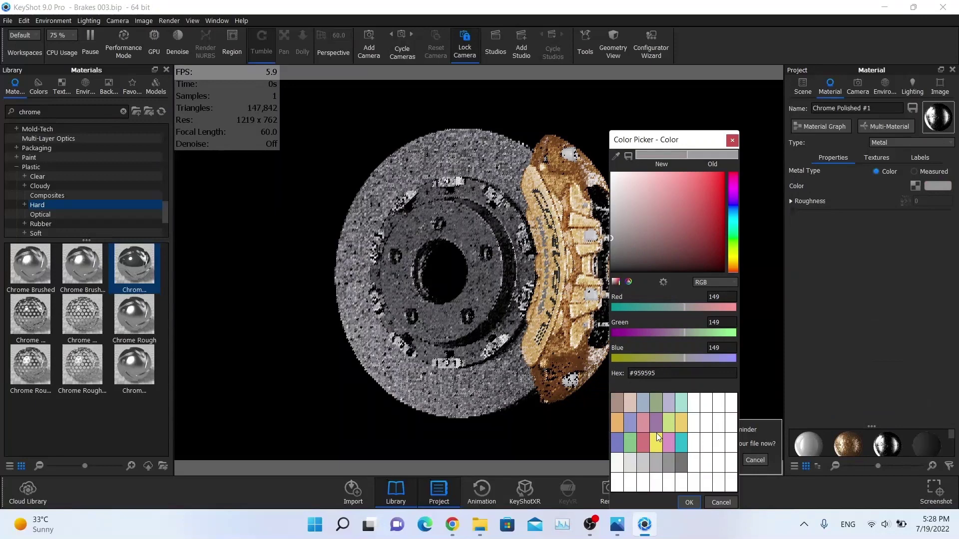
left_click(689, 503)
key("alt+Tab")
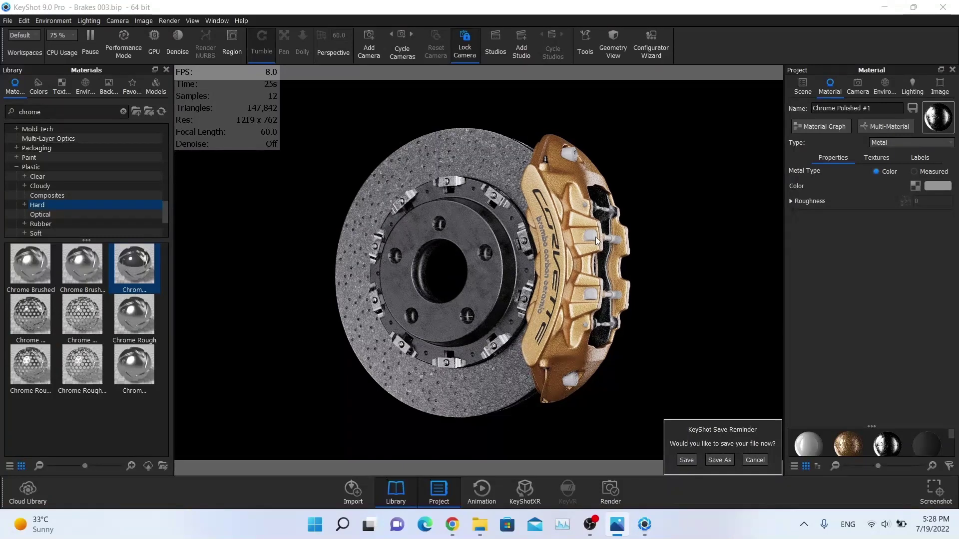
Link the materials of the caliper detail bolts and caliper screws to the Chrome Polished #1 material of Screws1
left_click(796, 94)
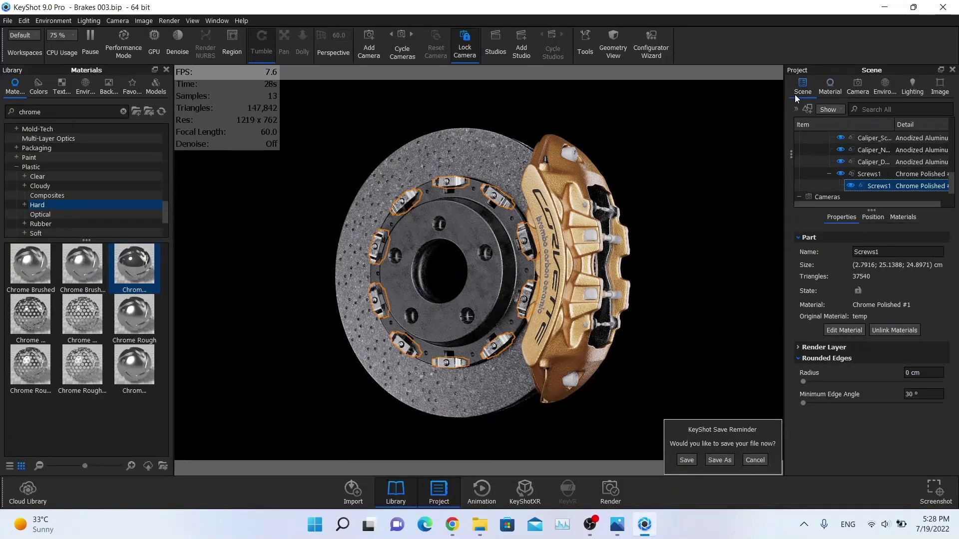
left_click(573, 152)
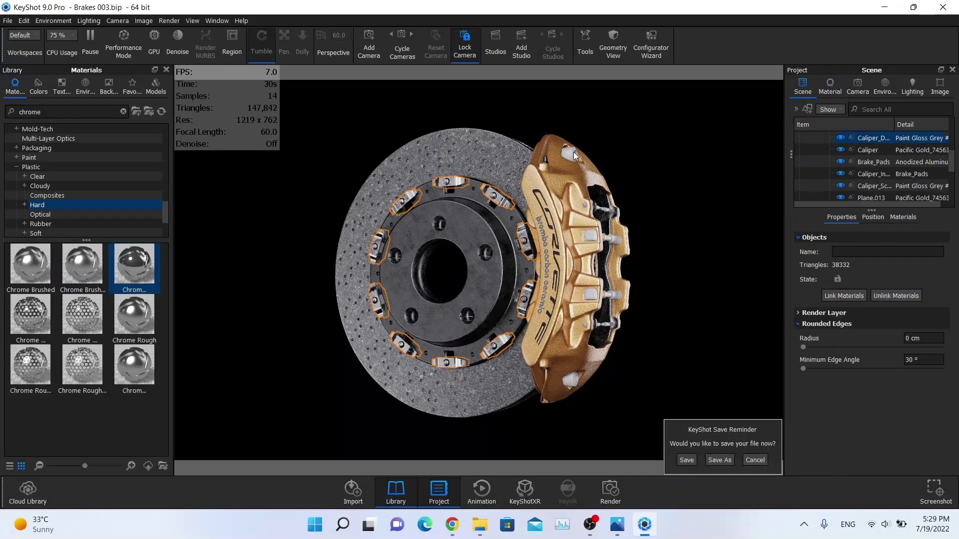
left_click(587, 238, "shift")
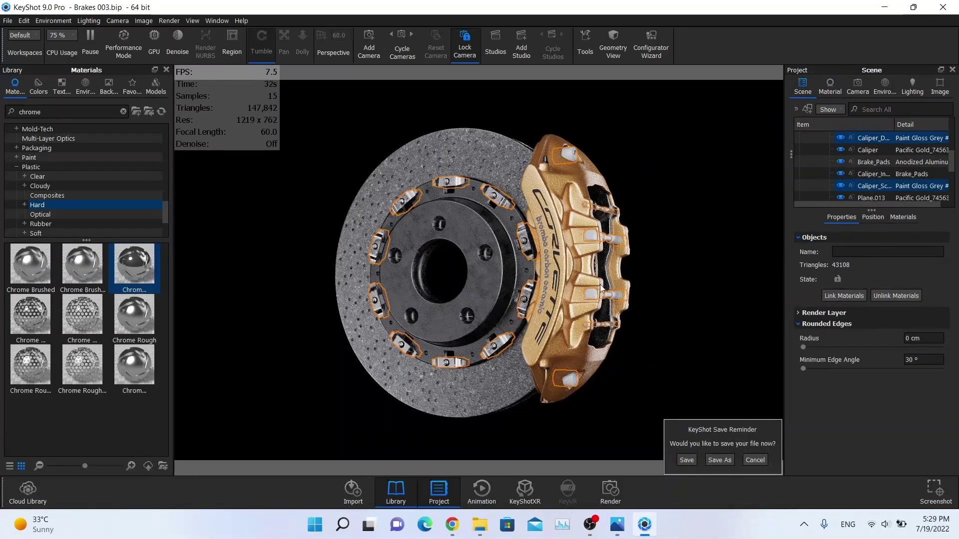
left_click(844, 295)
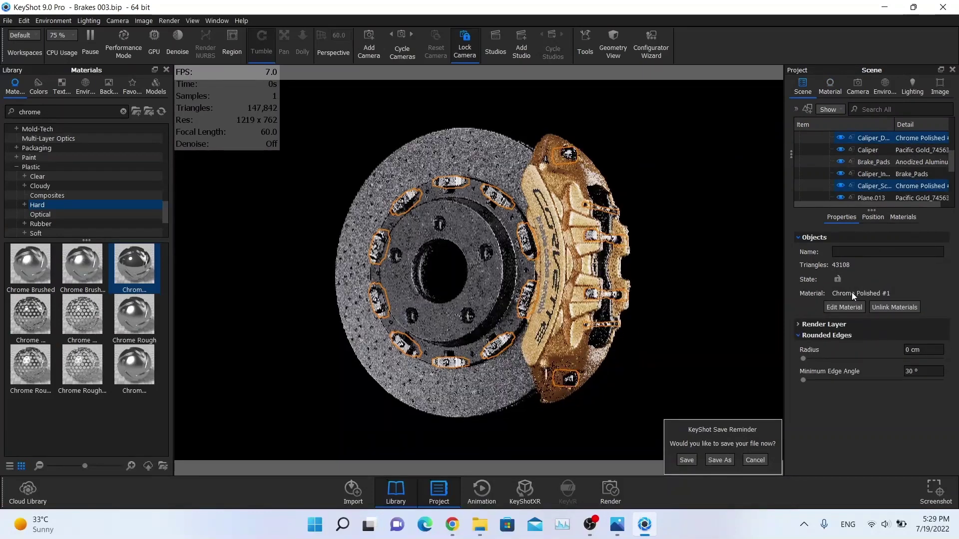
left_click(657, 230)
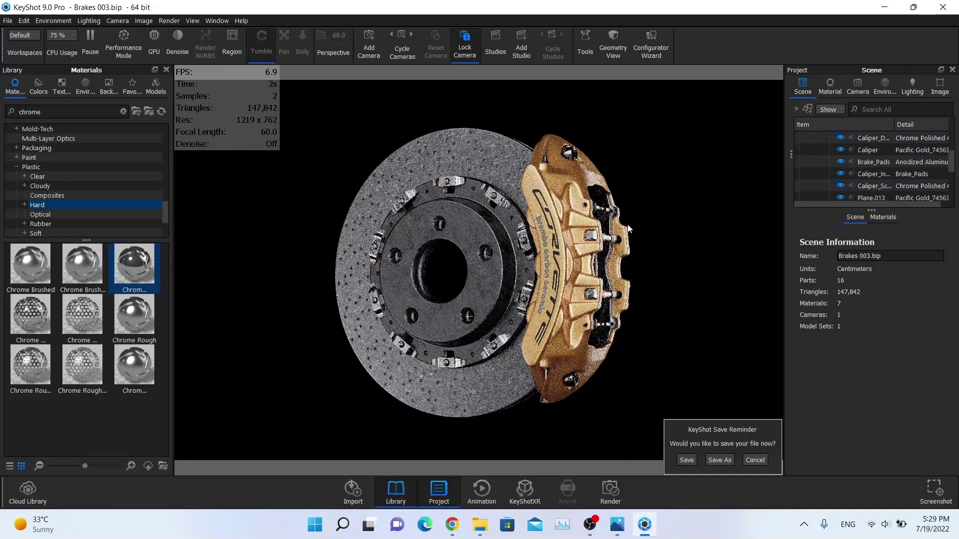
Link the caliper nuts' material to the Chrome Polished #1 material of Screws1
left_click(546, 372)
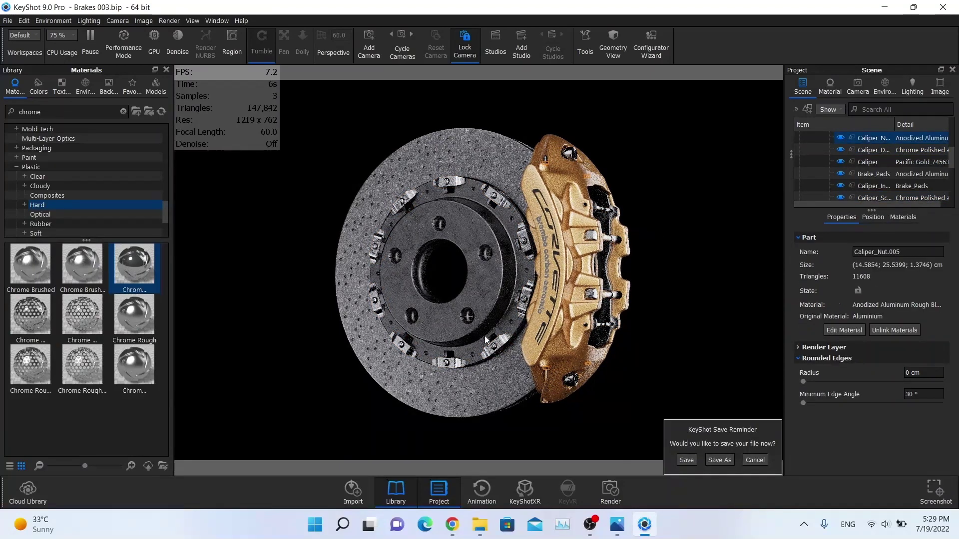
left_click(538, 372)
left_click(545, 368, "shift")
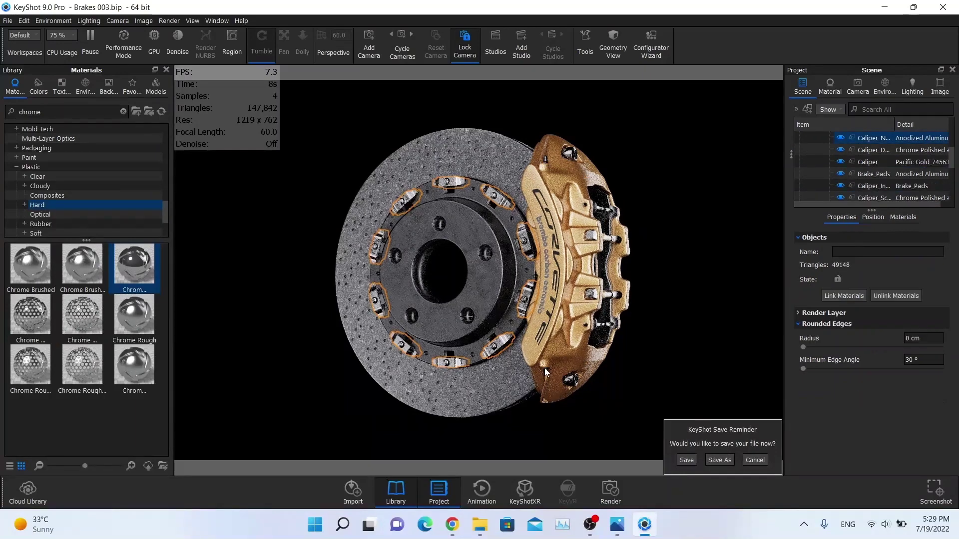
left_click(844, 296)
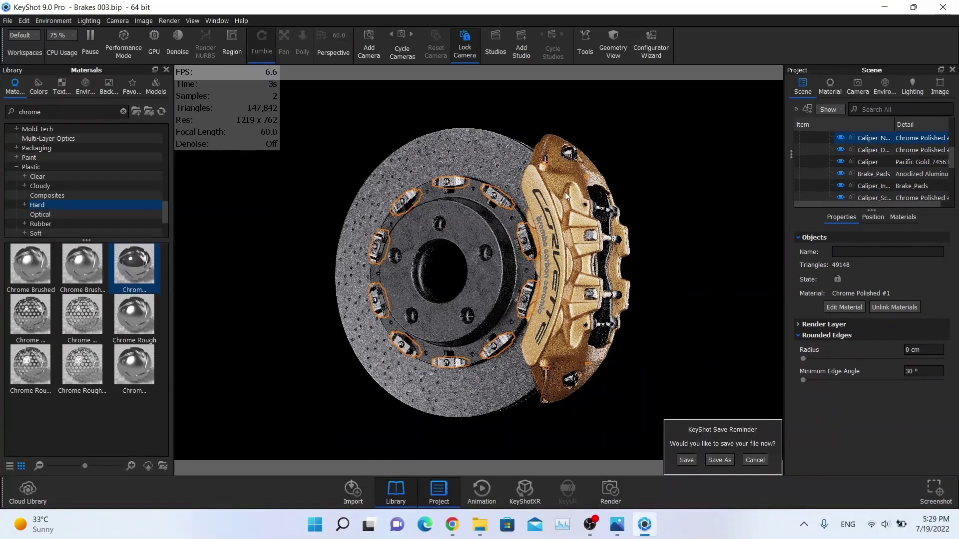
Apply the black rough anodized aluminum from the material library to the Caliper_Screws part
left_click(570, 158)
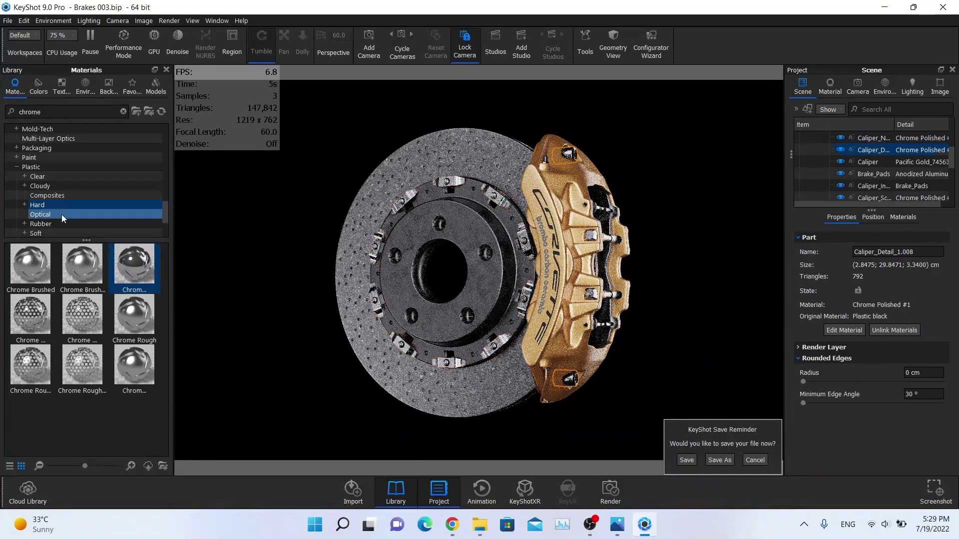
left_click(609, 289)
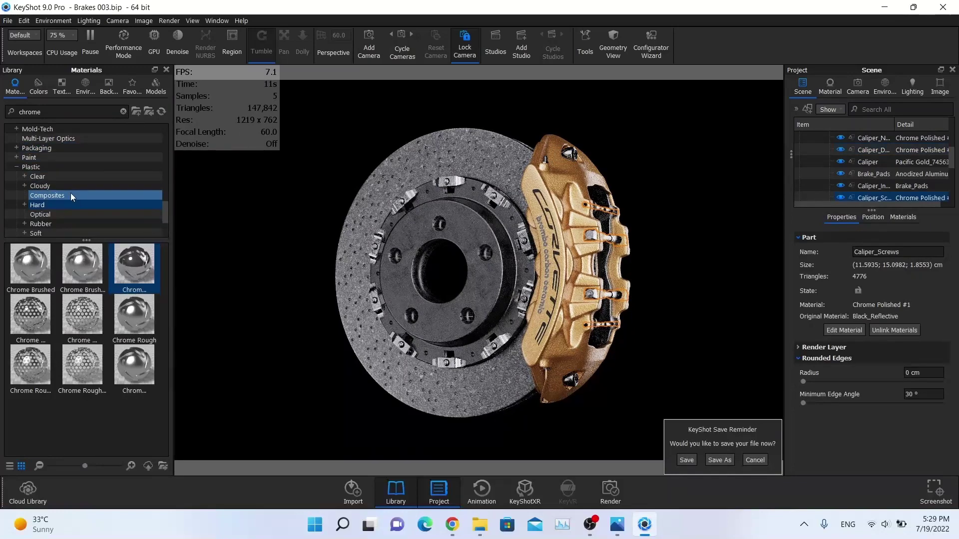
scroll(44, 160, "down", 2)
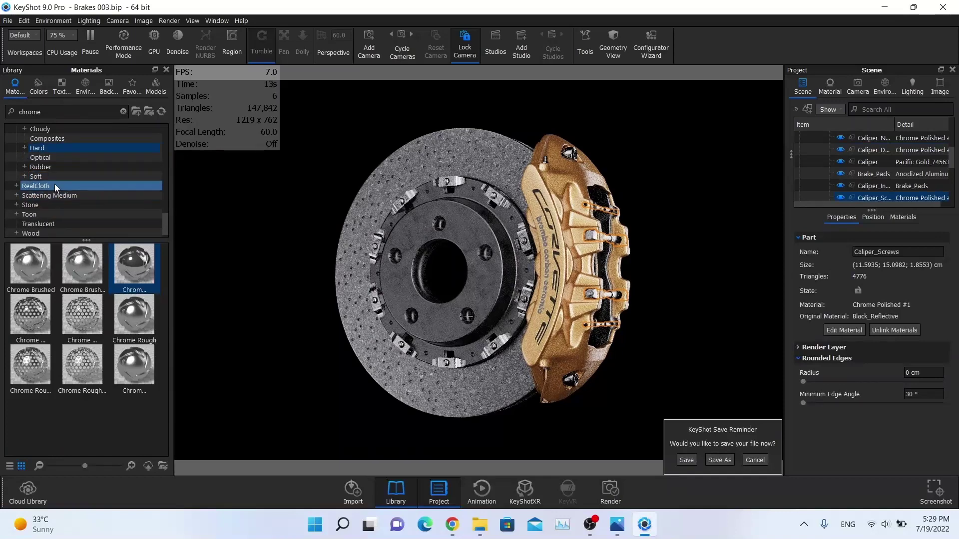
scroll(51, 200, "up", 5)
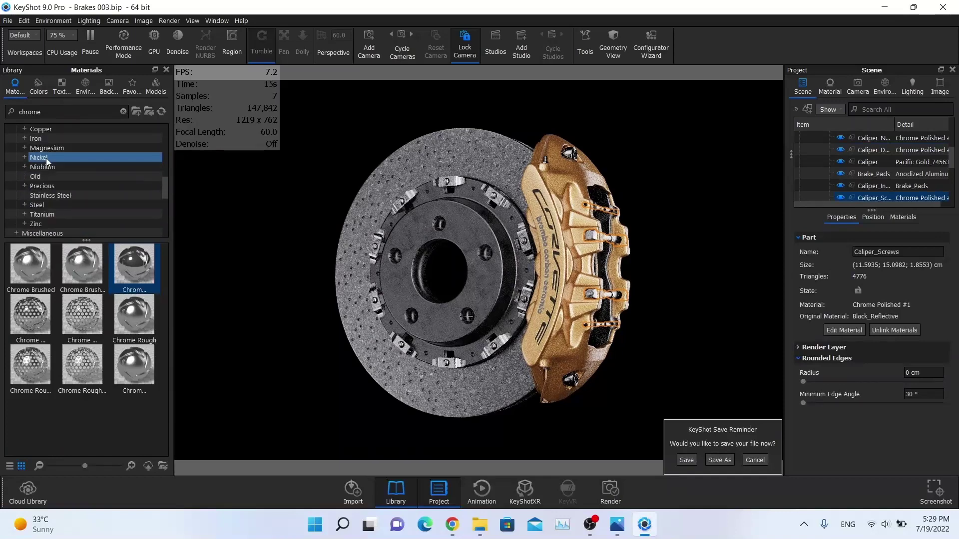
scroll(50, 152, "up", 5)
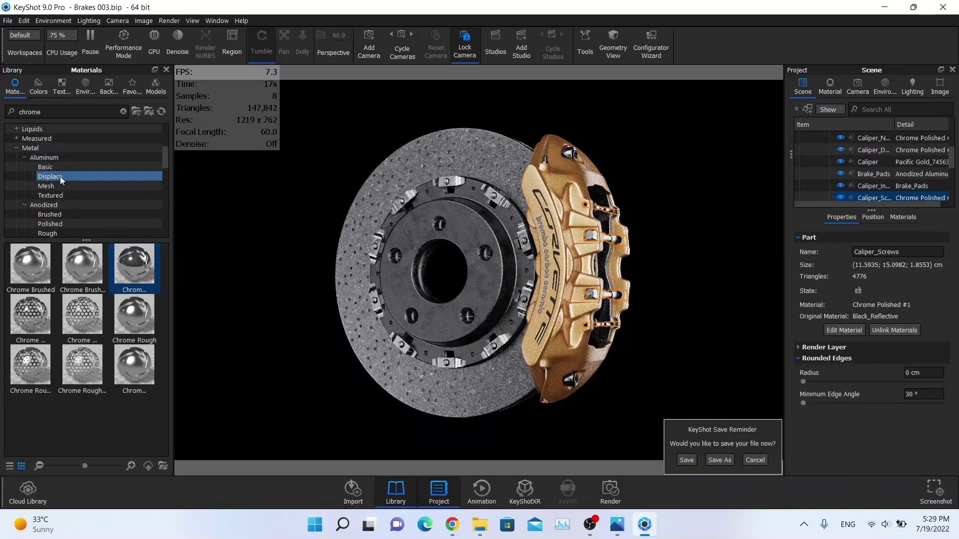
left_click(55, 157)
left_click(60, 167)
left_click(55, 224)
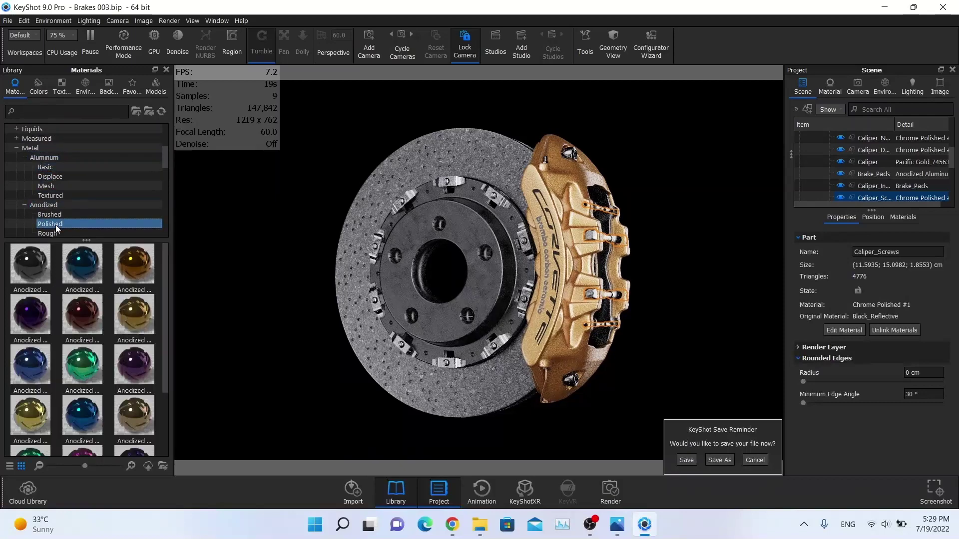
left_click(50, 233)
left_click_drag(30, 263, 895, 190)
left_click(696, 172)
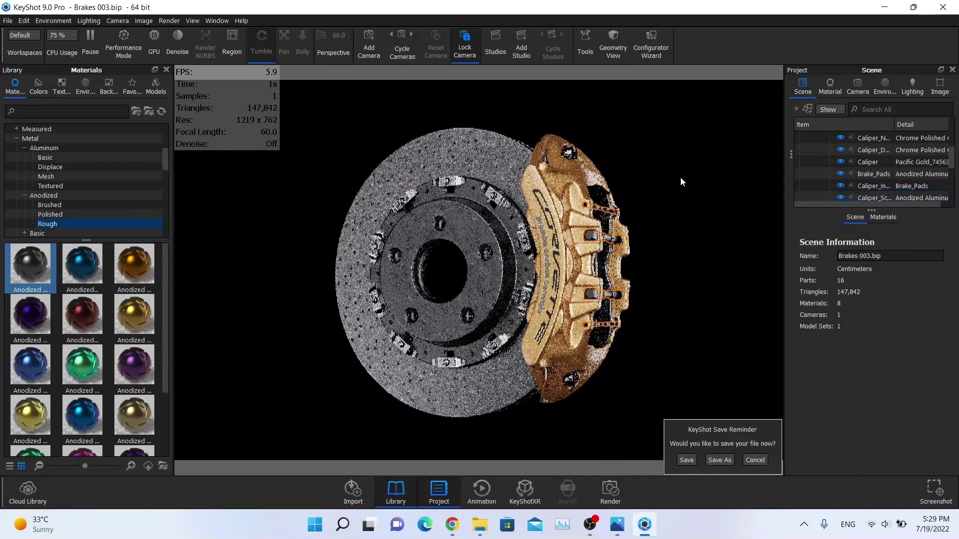
Set the caliper screws' metal type to Color with the gray #676767 and compare with the reference image
left_click(589, 237)
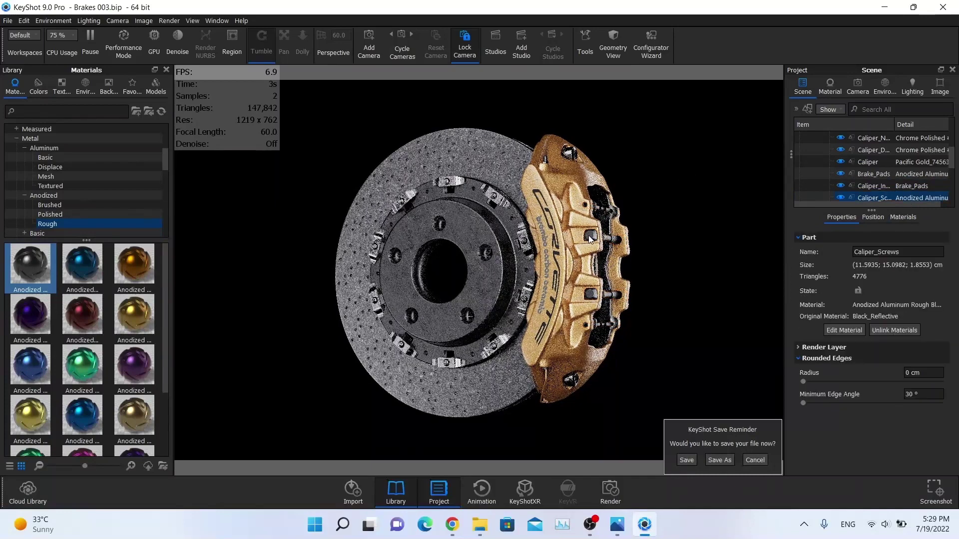
double_click(589, 236)
left_click(890, 171)
left_click(931, 185)
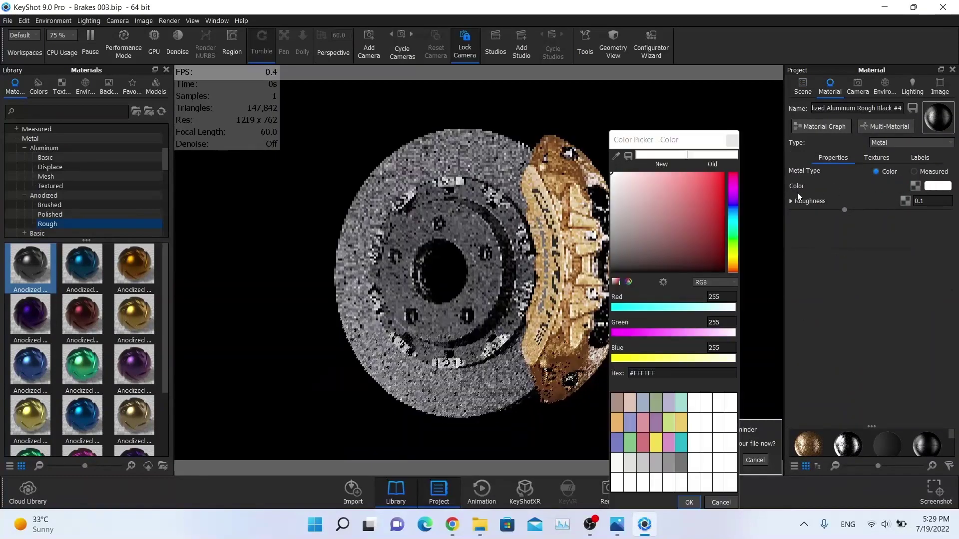
left_click(668, 462)
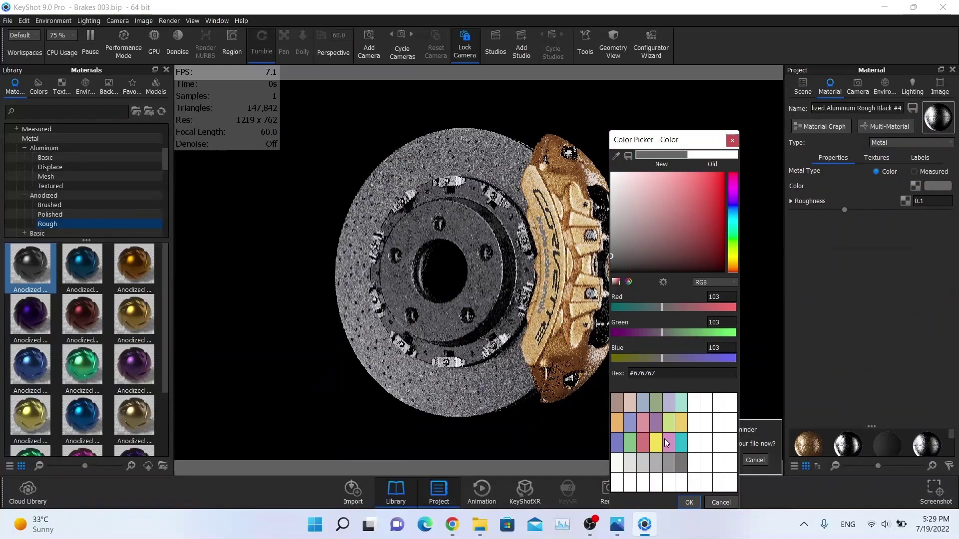
left_click(689, 501)
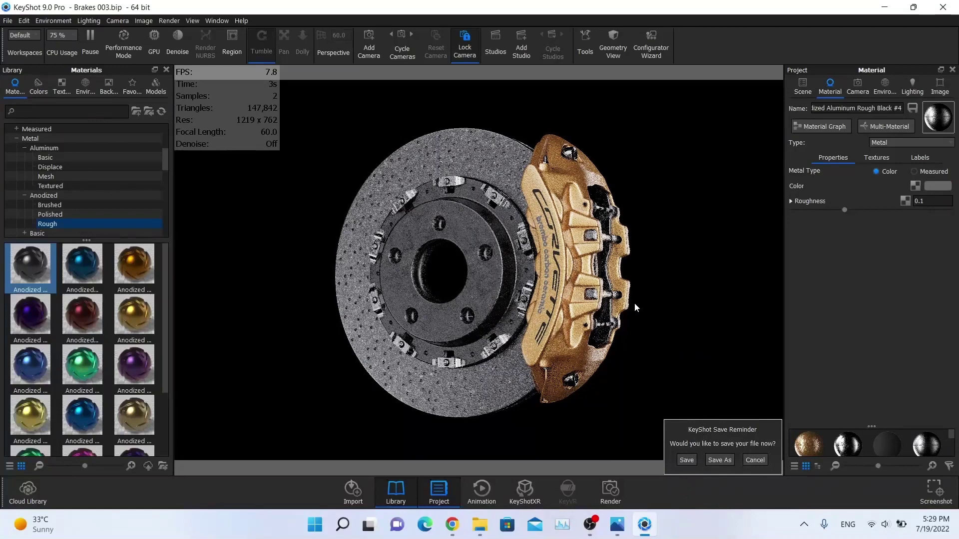
key("alt+Tab")
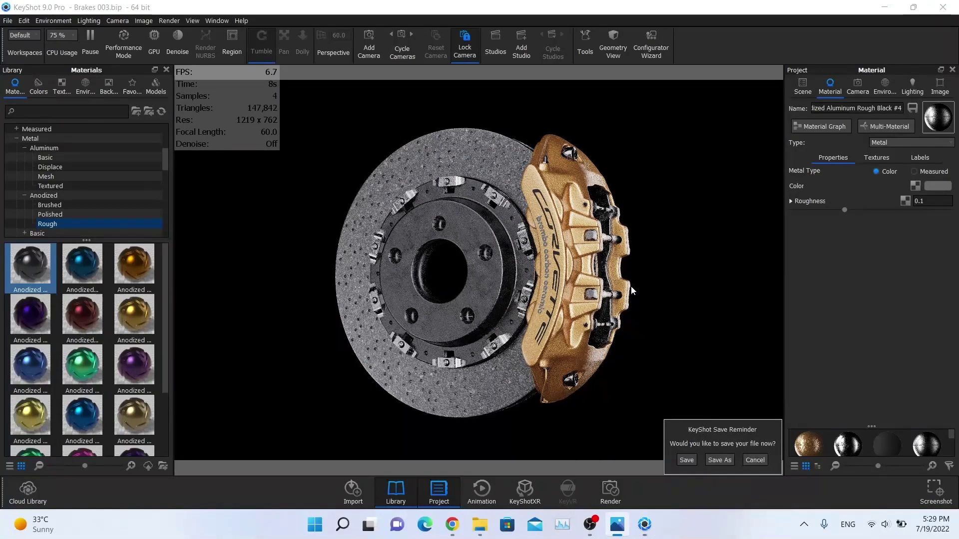
left_click(645, 525)
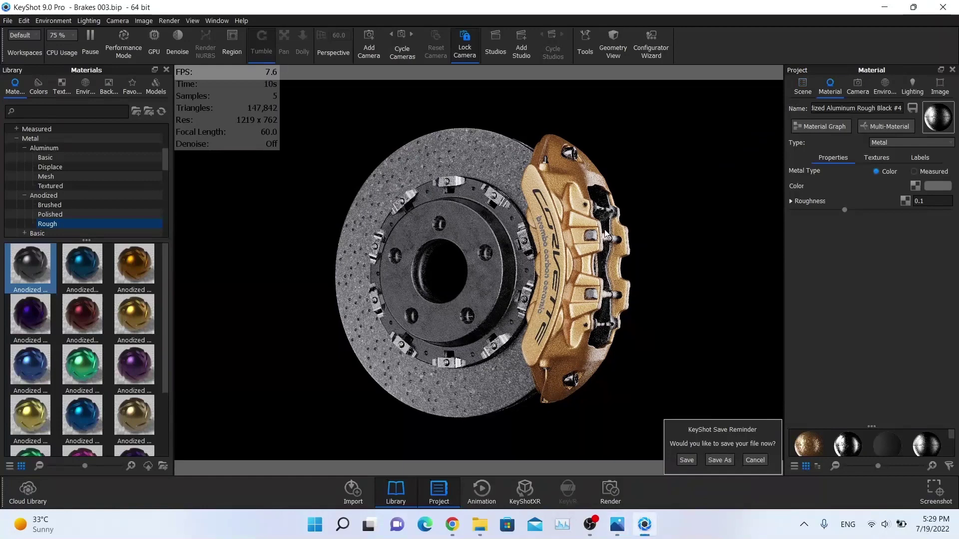
Inspect the caliper from a more side-on angle with the Free Camera and return to Camera 1
left_click(803, 88)
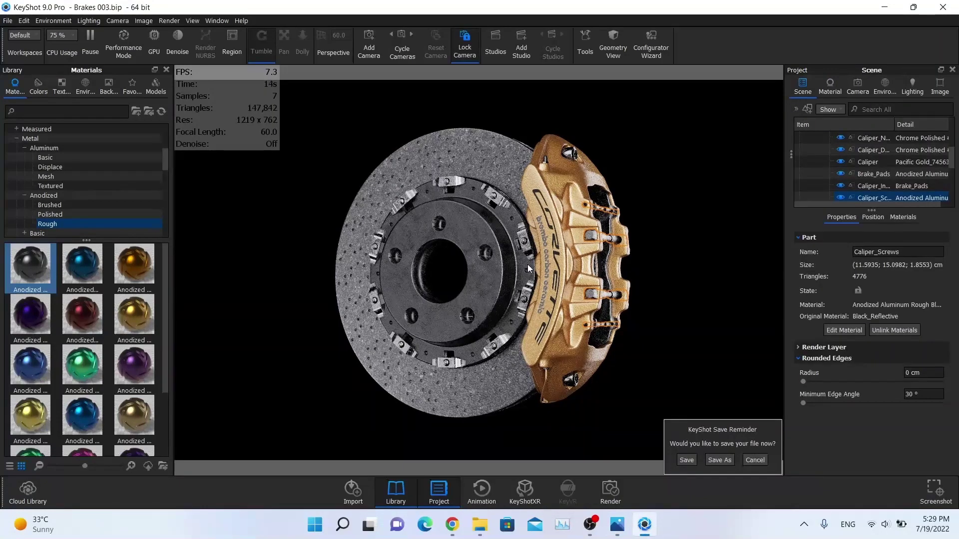
left_click(867, 84)
left_click(844, 107)
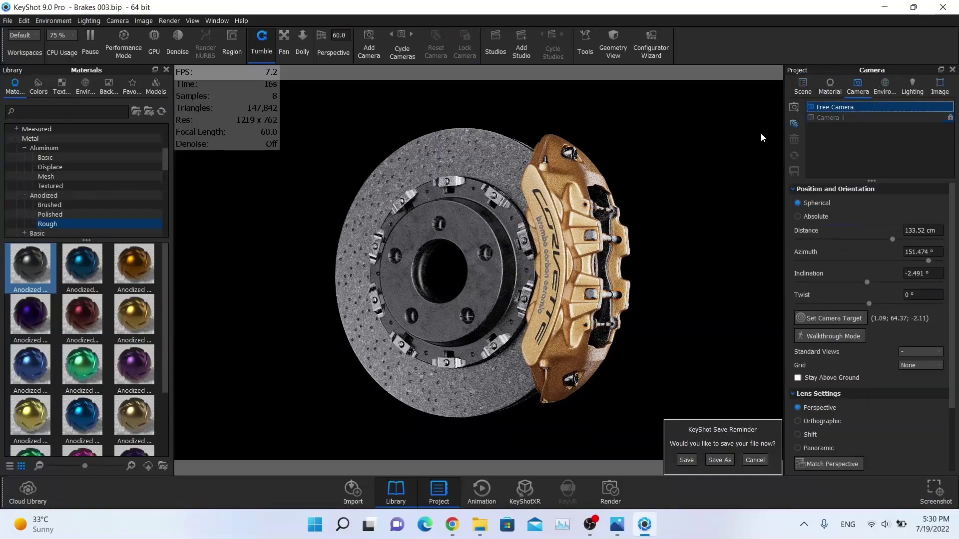
left_click_drag(760, 133, 629, 235)
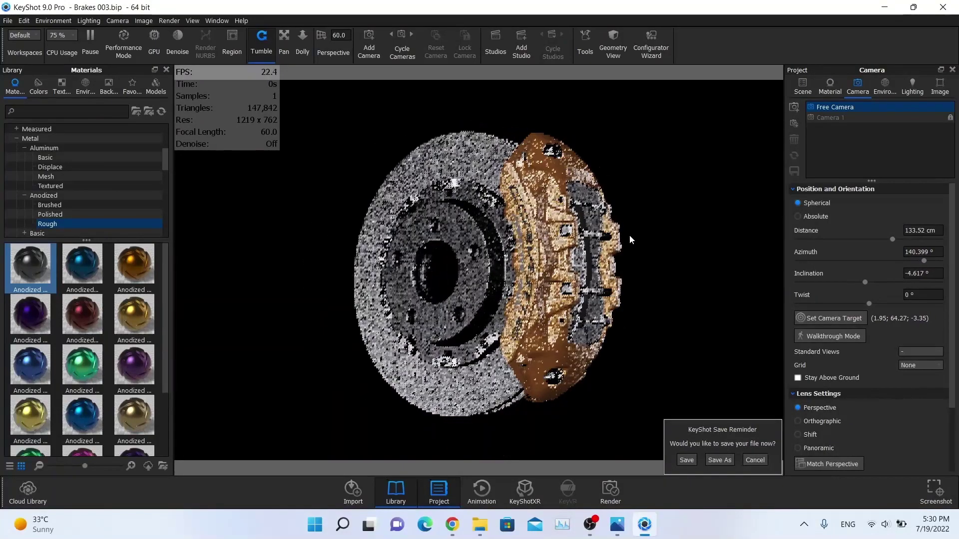
left_click(857, 119)
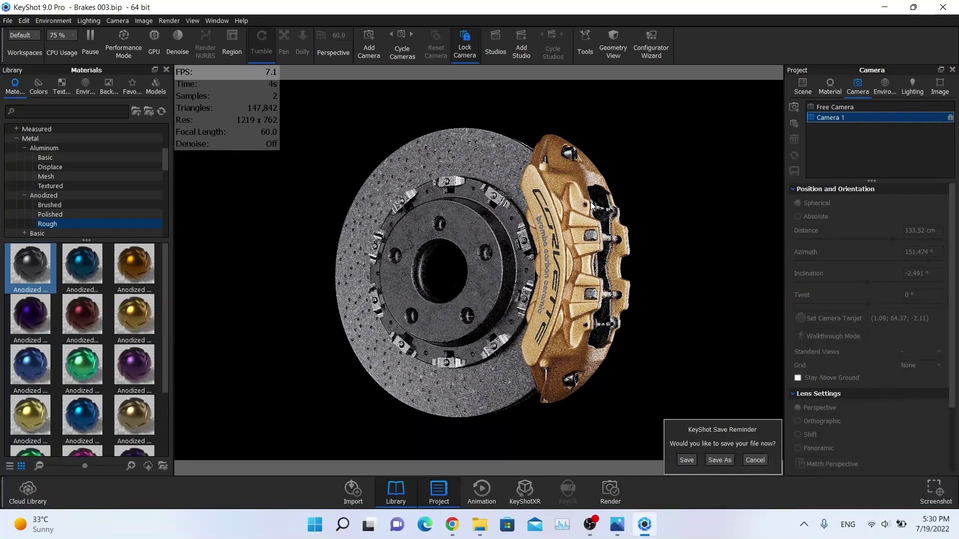
Link the caliper detail bolts to the caliper screws' Anodized Aluminum Rough Black #4 material
left_click(802, 86)
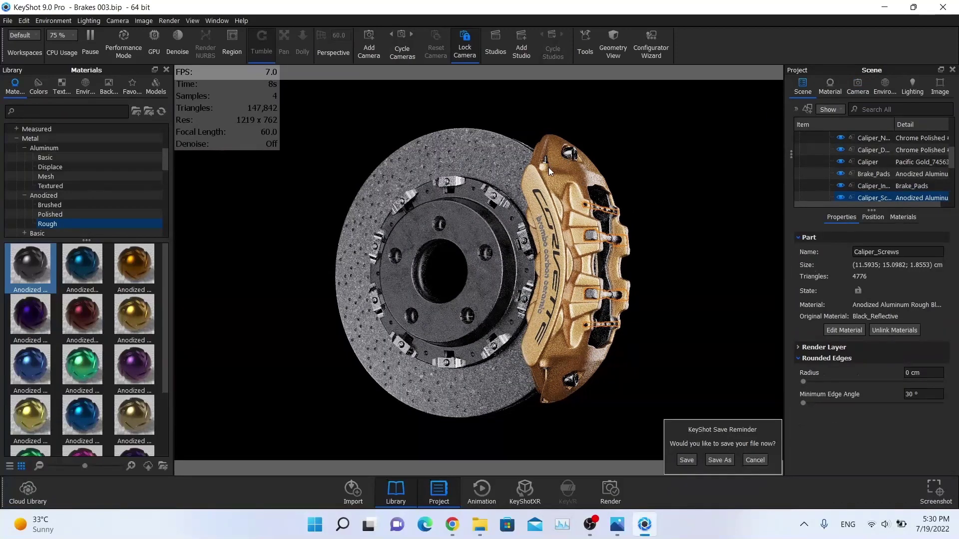
double_click(571, 153)
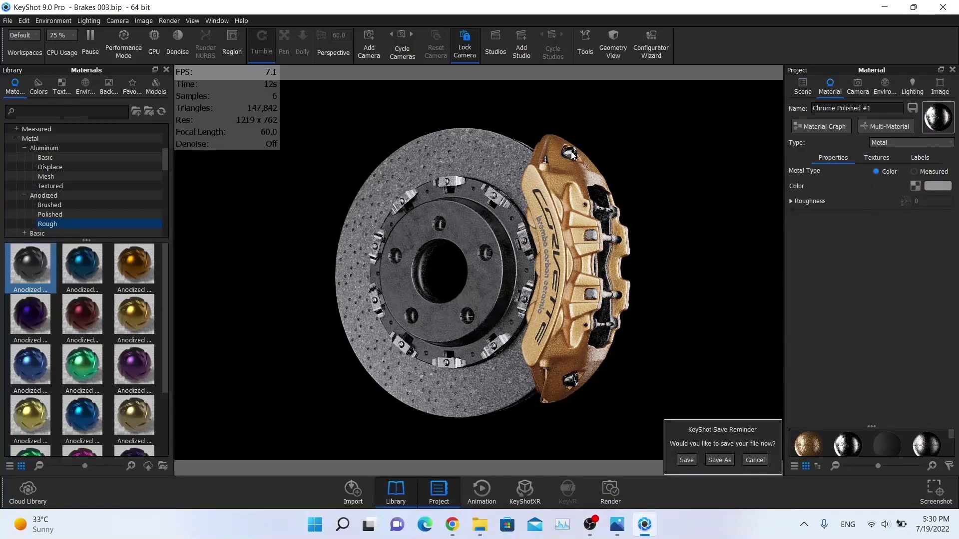
left_click(803, 93)
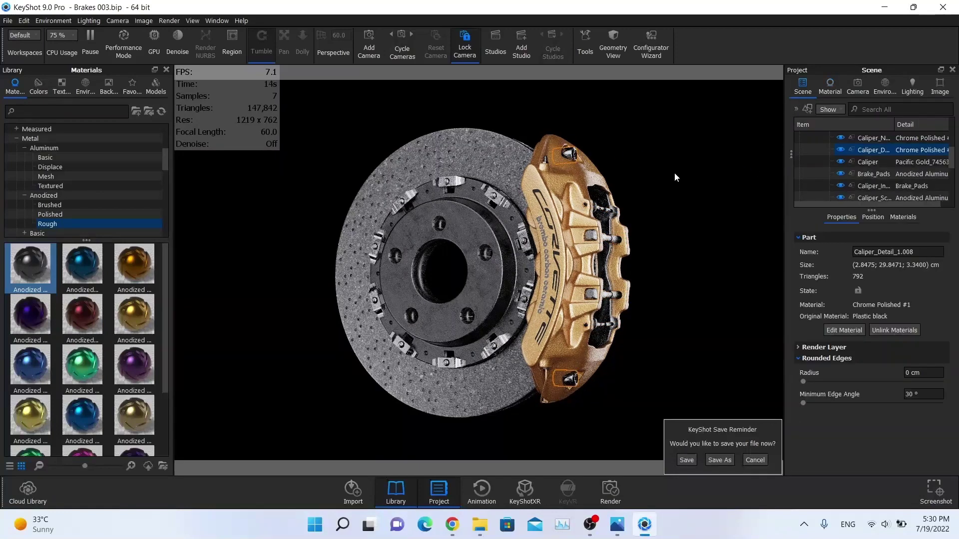
left_click(591, 235)
left_click(571, 154, "ctrl")
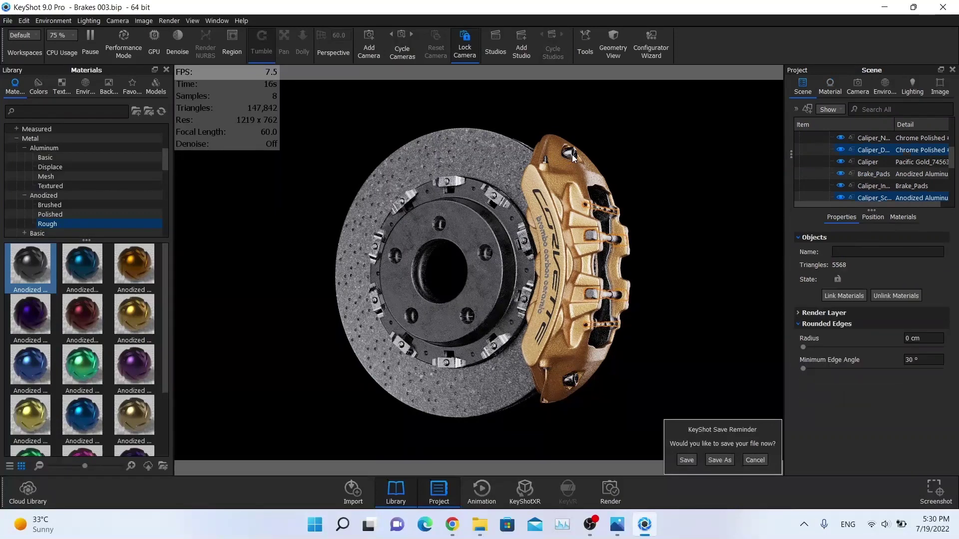
left_click(840, 297)
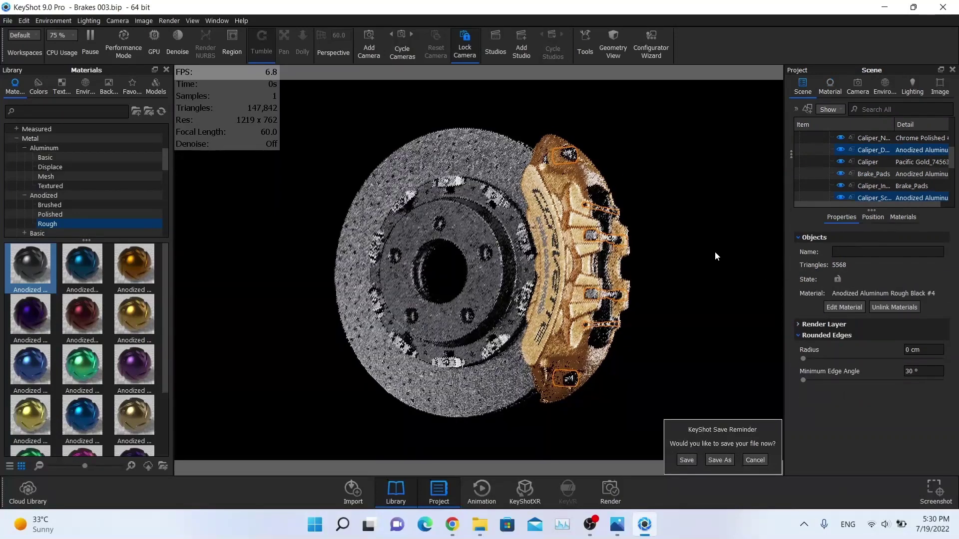
Dismiss the save reminder without saving and apply the Product lighting preset to the scene
left_click(690, 241)
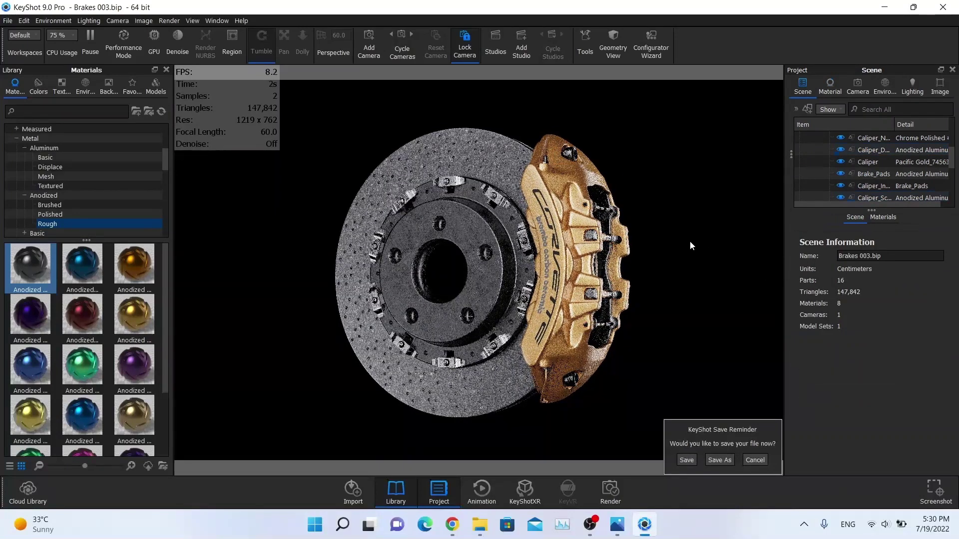
left_click(754, 460)
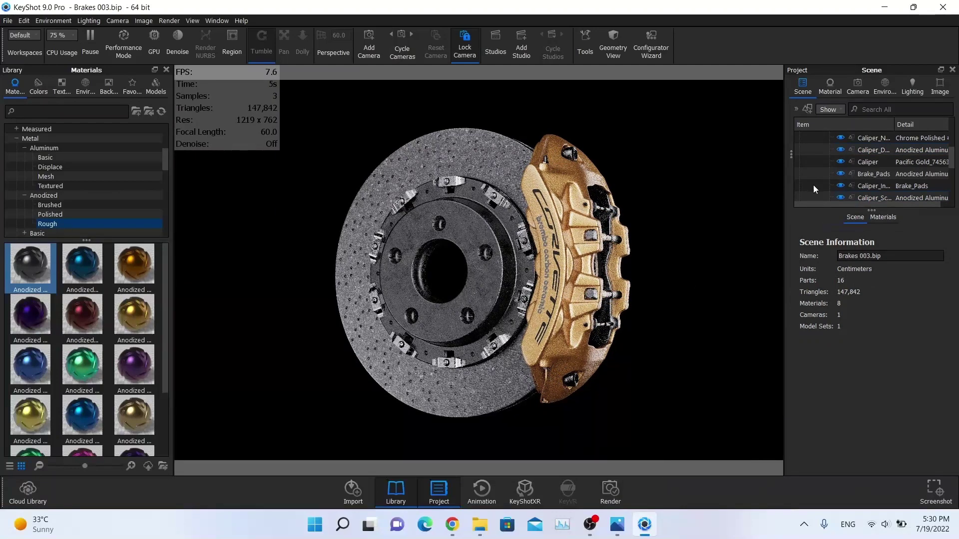
left_click(878, 87)
scroll(900, 266, "up", 2)
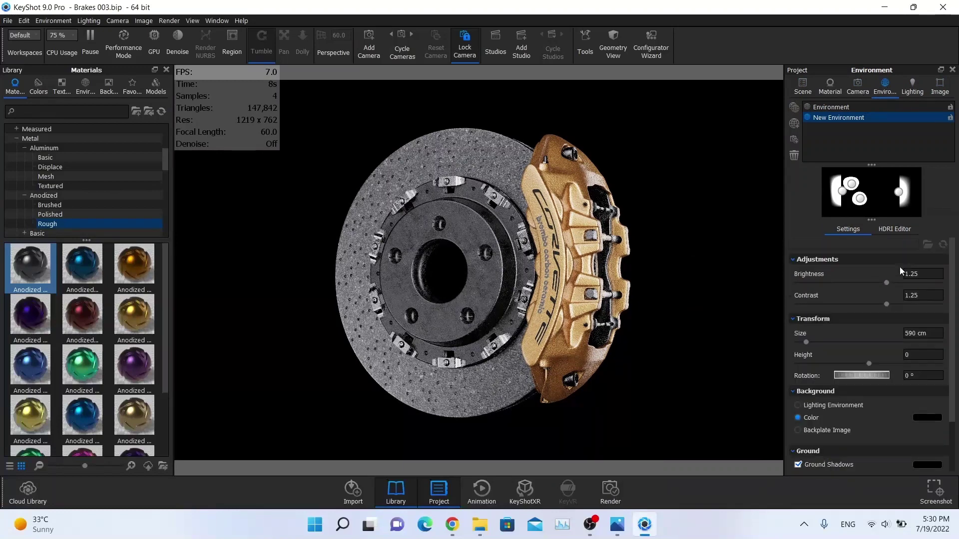
left_click(912, 87)
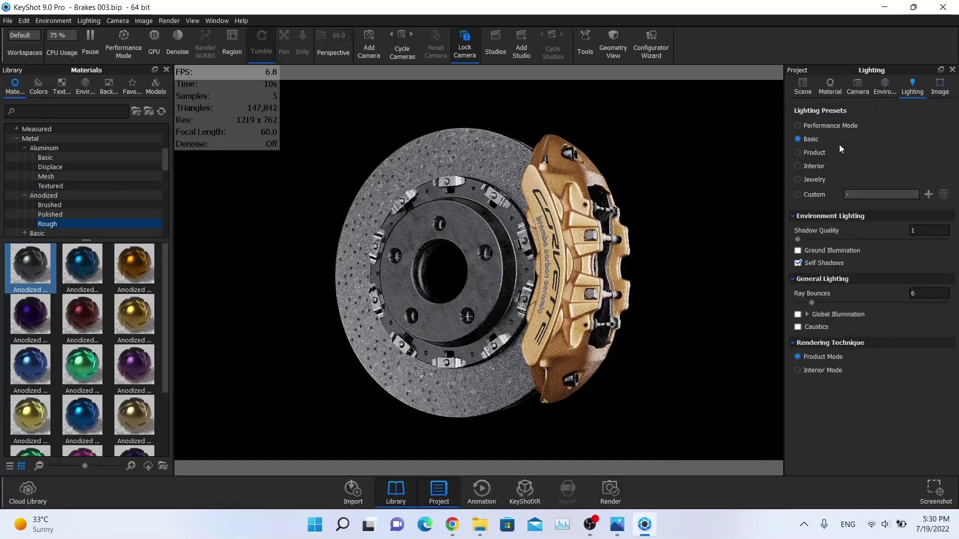
left_click(812, 153)
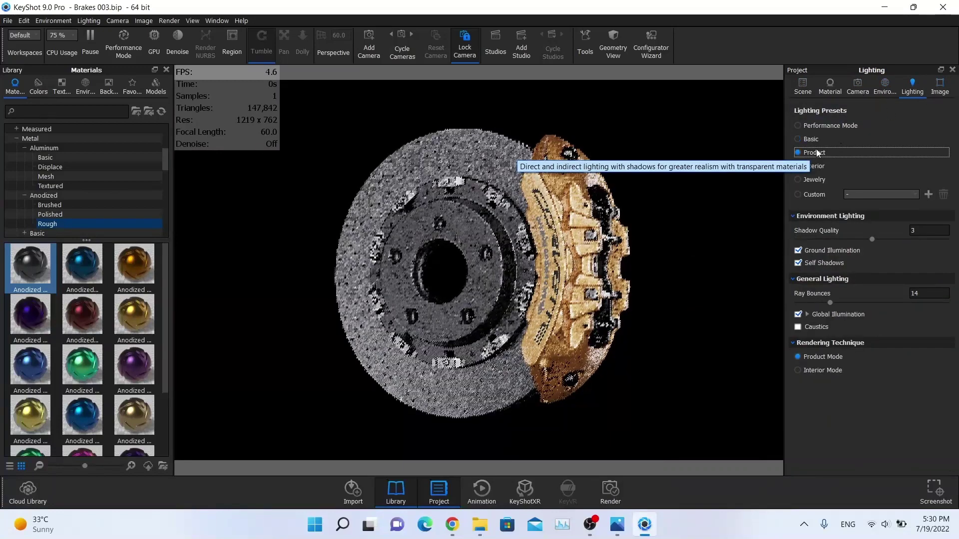
Add a new image style, compare the view with the reference image, and set the style to Photographic
left_click(940, 92)
left_click(795, 135)
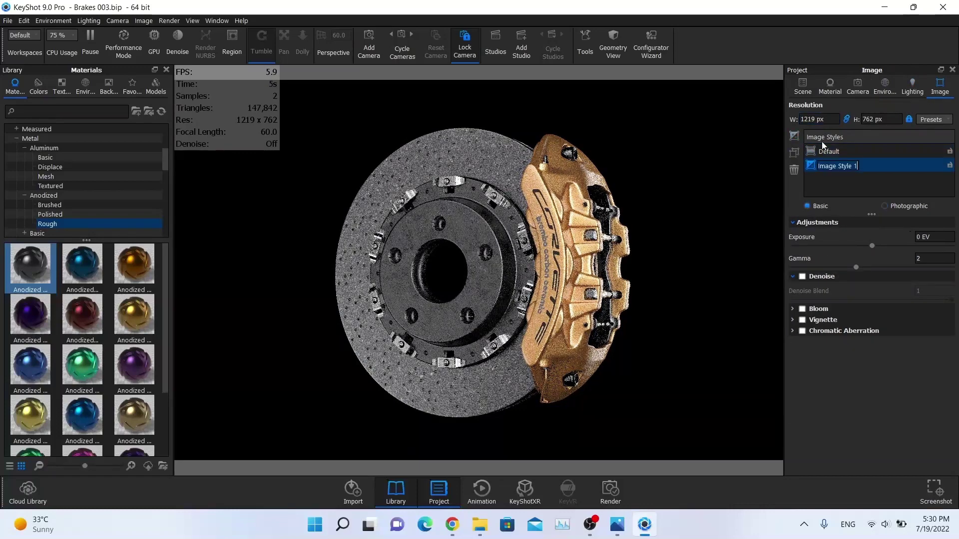
double_click(833, 166)
key("alt+Tab")
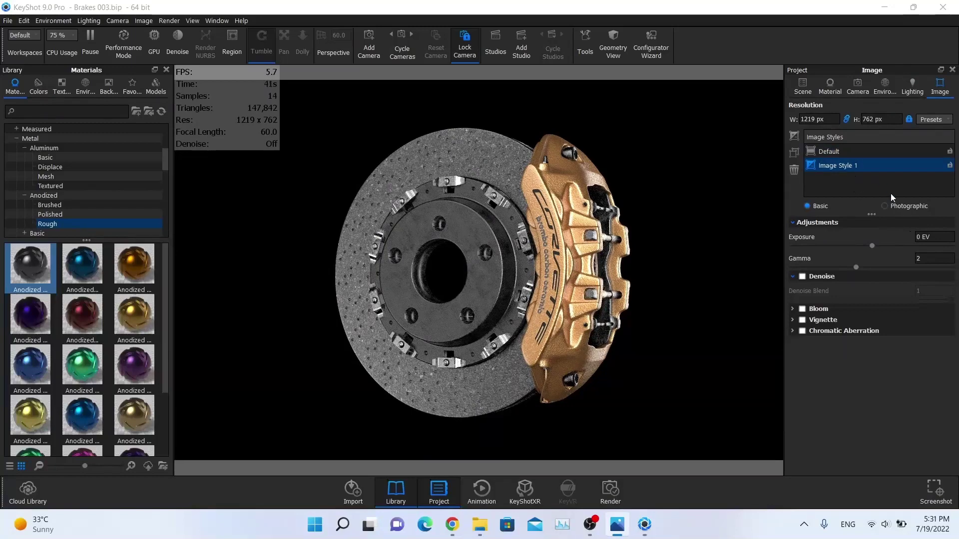
left_click(895, 206)
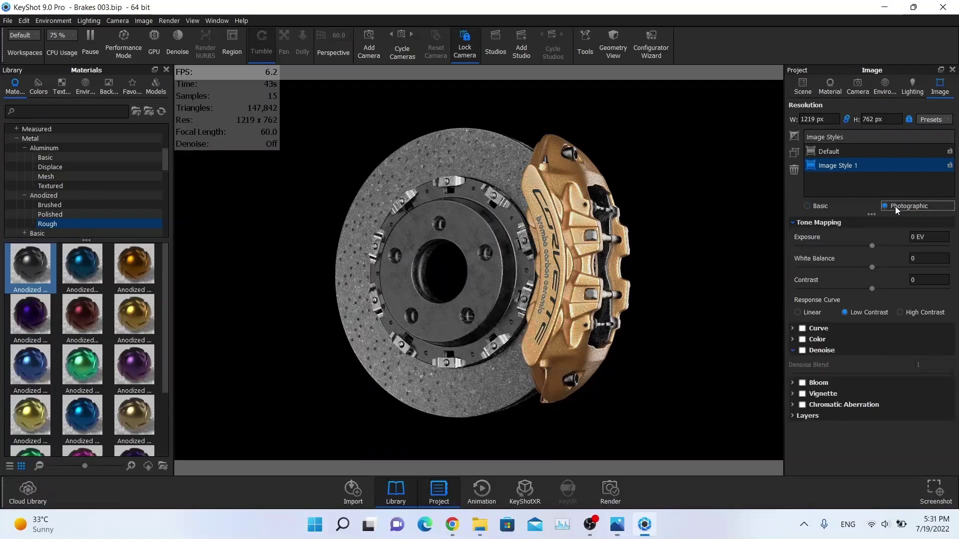
Set the photographic style's exposure to 0.35 EV and its response curve to High Contrast
left_click_drag(873, 245, 877, 245)
left_click(914, 313)
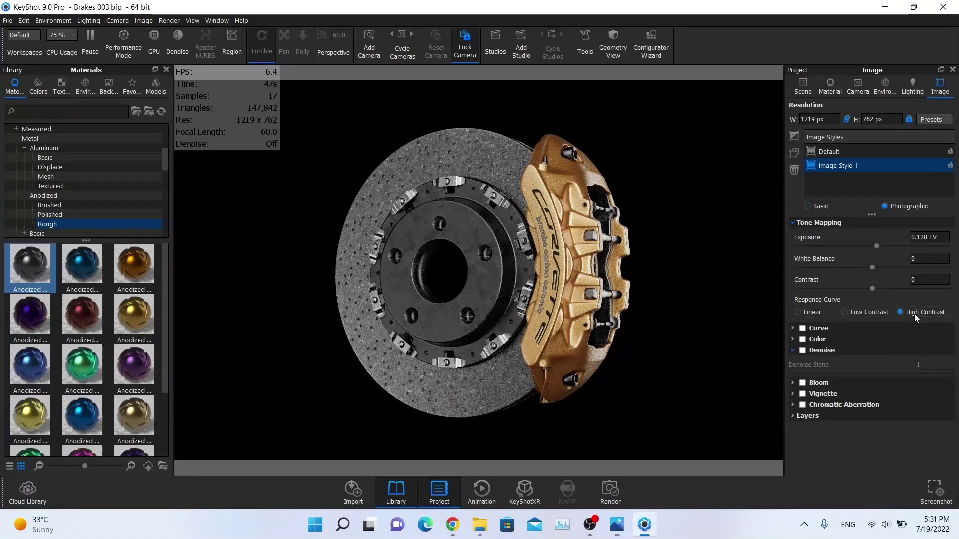
left_click_drag(876, 249, 883, 247)
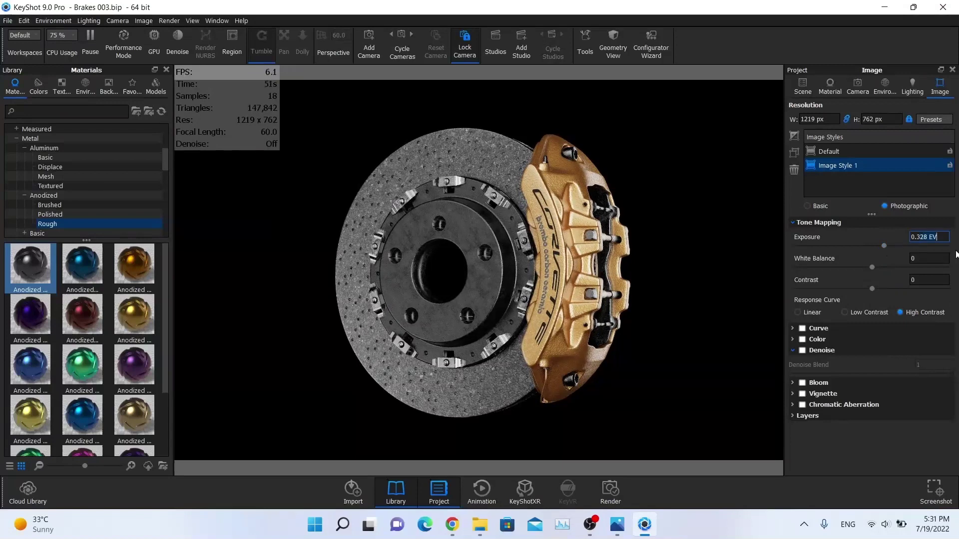
type("5")
key("Return")
Set the image style's white balance to 0.015 and its contrast to 0.125
left_click(938, 256)
type("0.015")
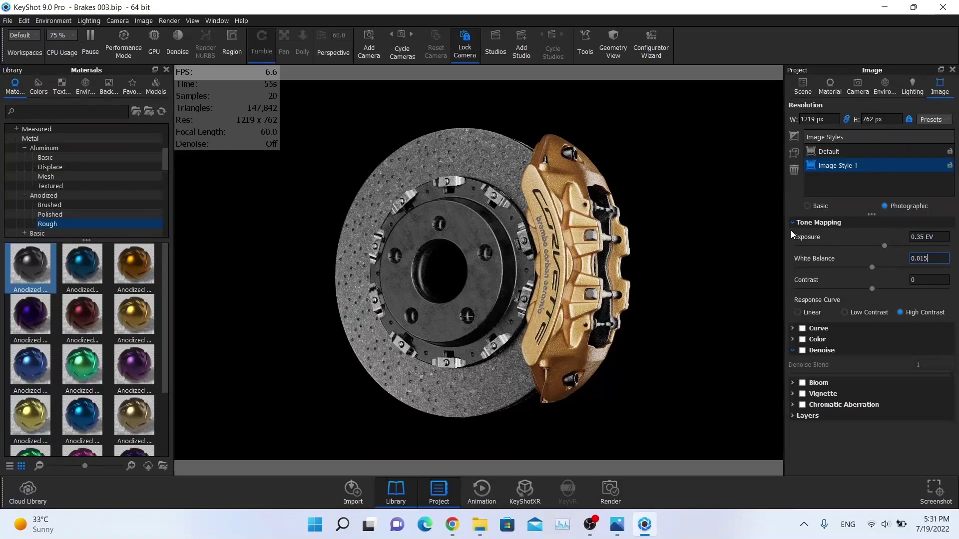
key("Return")
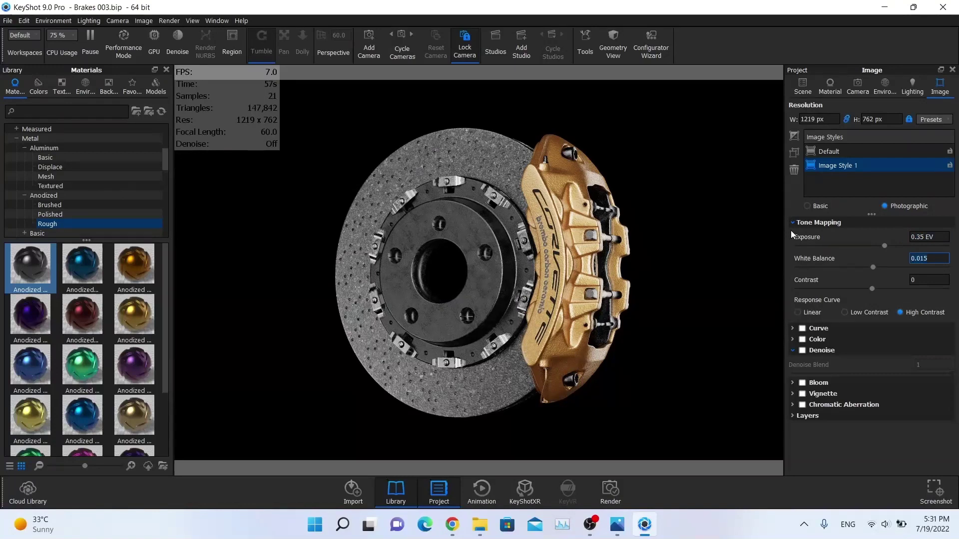
key("Tab")
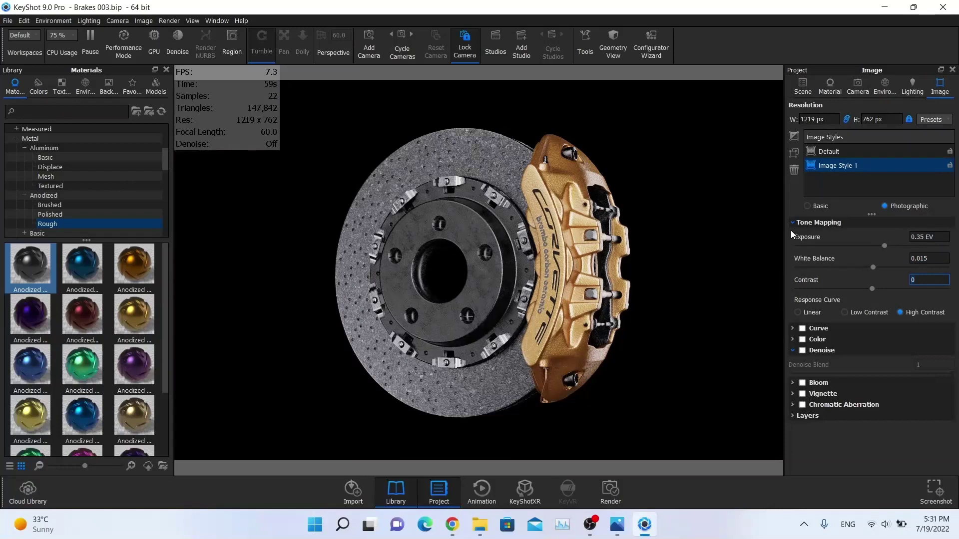
type("0.125")
key("Return")
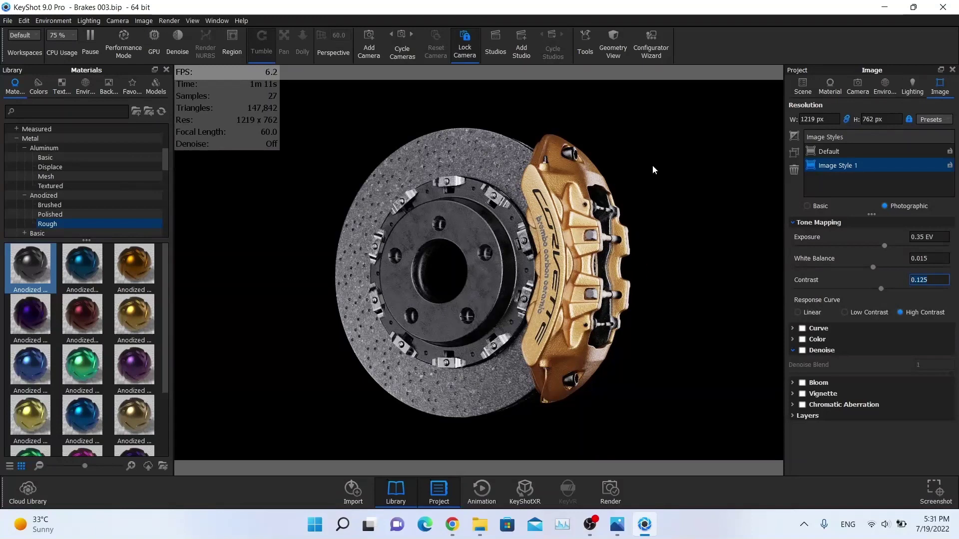
Try white, yellow and tan background colors for the environment and return the background to black
left_click(885, 87)
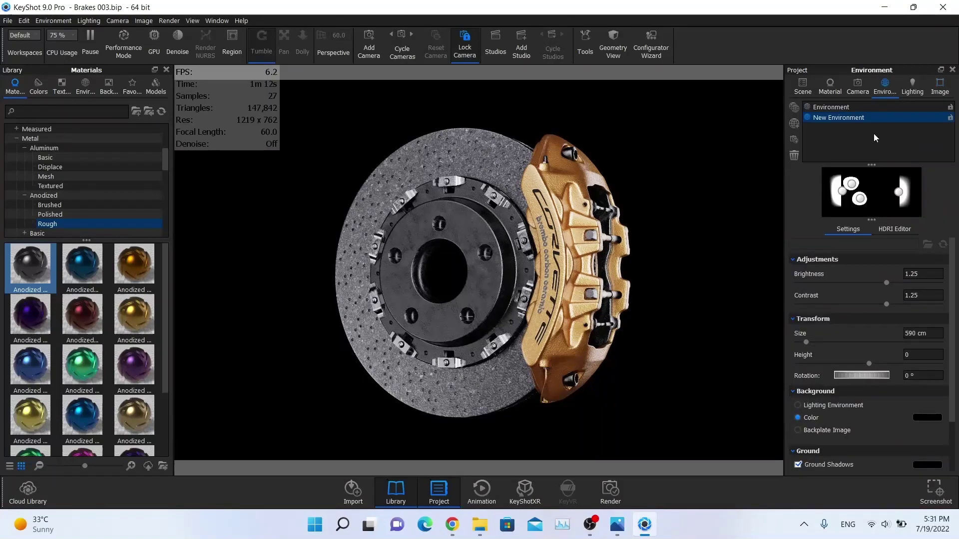
left_click(927, 418)
left_click_drag(719, 258, 589, 165)
left_click_drag(648, 144, 695, 106)
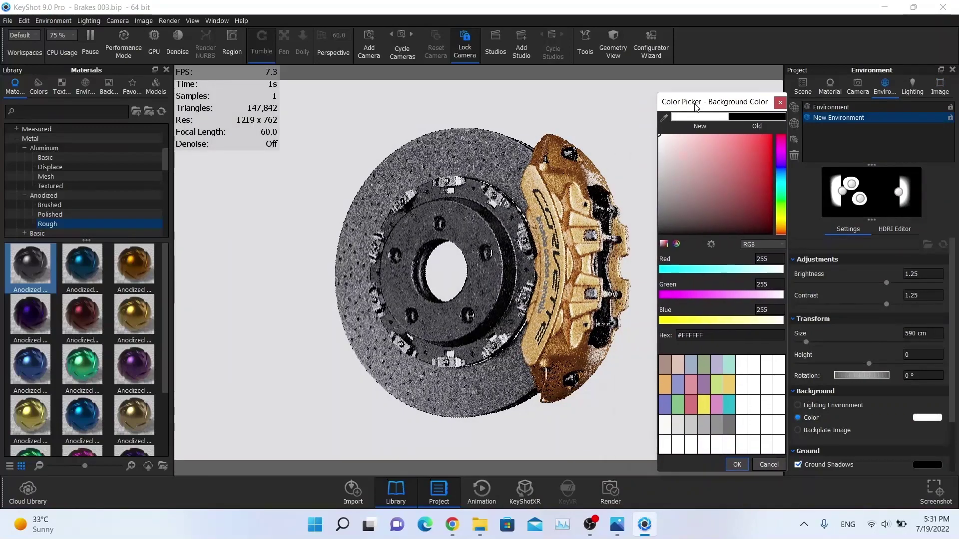
left_click(715, 213)
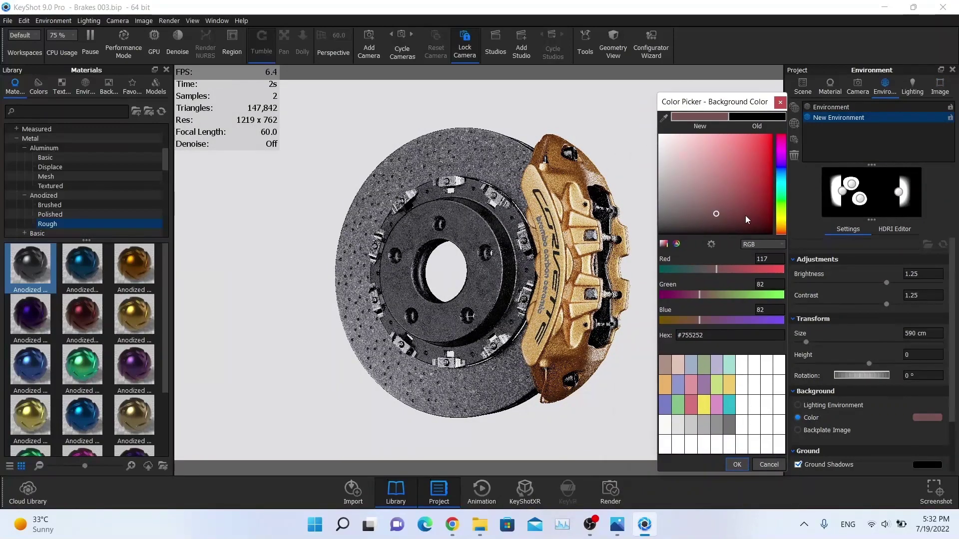
left_click(782, 223)
left_click(732, 172)
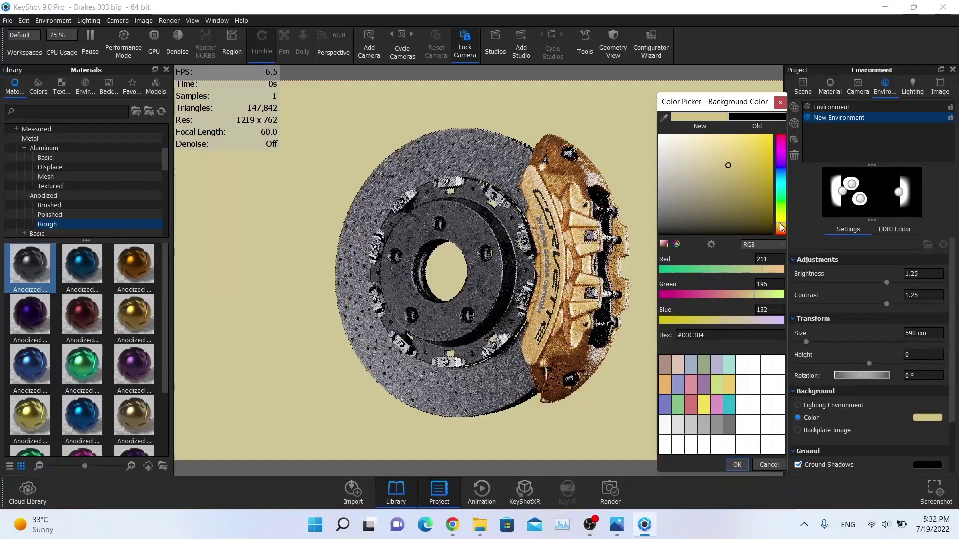
left_click(782, 232)
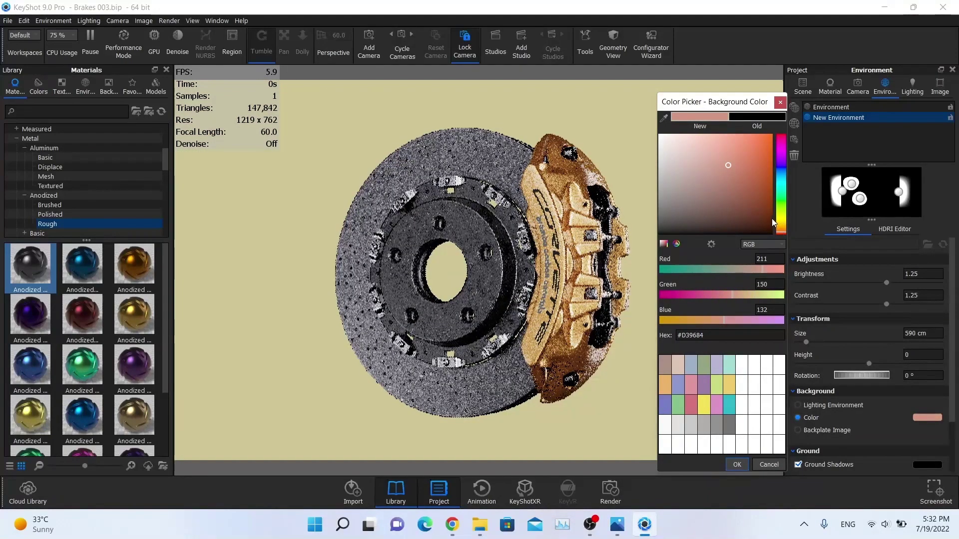
left_click(781, 228)
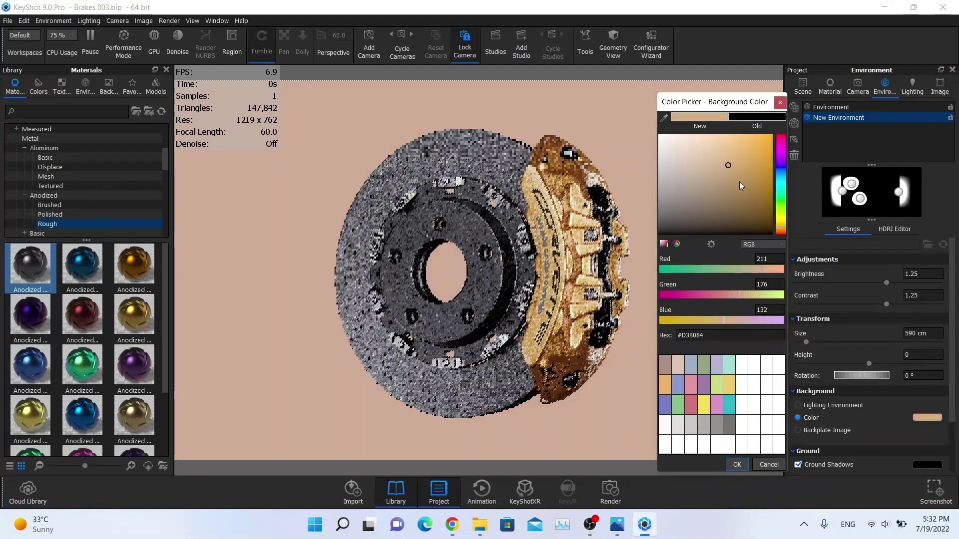
mouse_move(739, 182)
left_mouse_down()
mouse_move(728, 177)
mouse_move(733, 207)
mouse_move(741, 184)
left_mouse_up()
left_click_drag(735, 106, 772, 76)
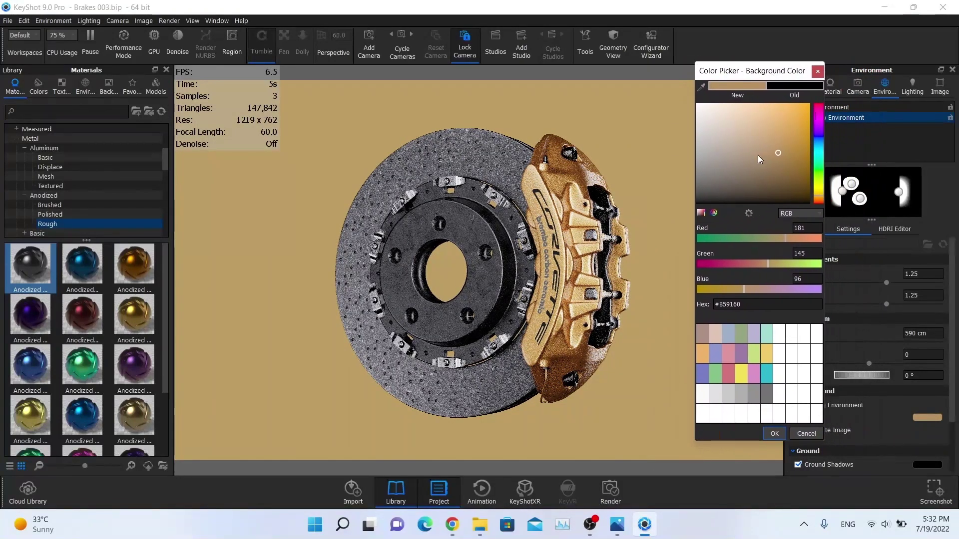
left_click_drag(758, 155, 492, 485)
left_click(765, 433)
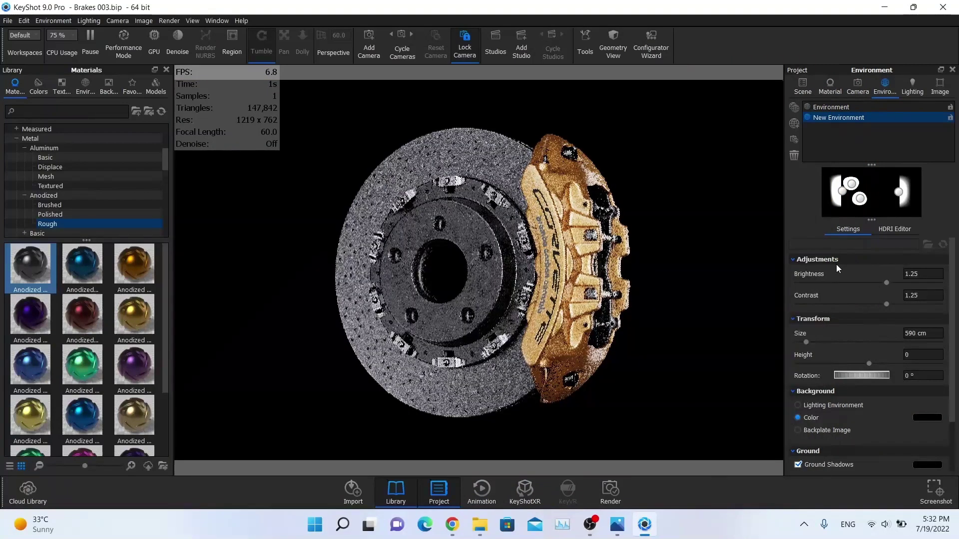
Configure the still image render output as PNG at a resolution of 2560 x 1600
left_click(207, 21)
mouse_move(170, 22)
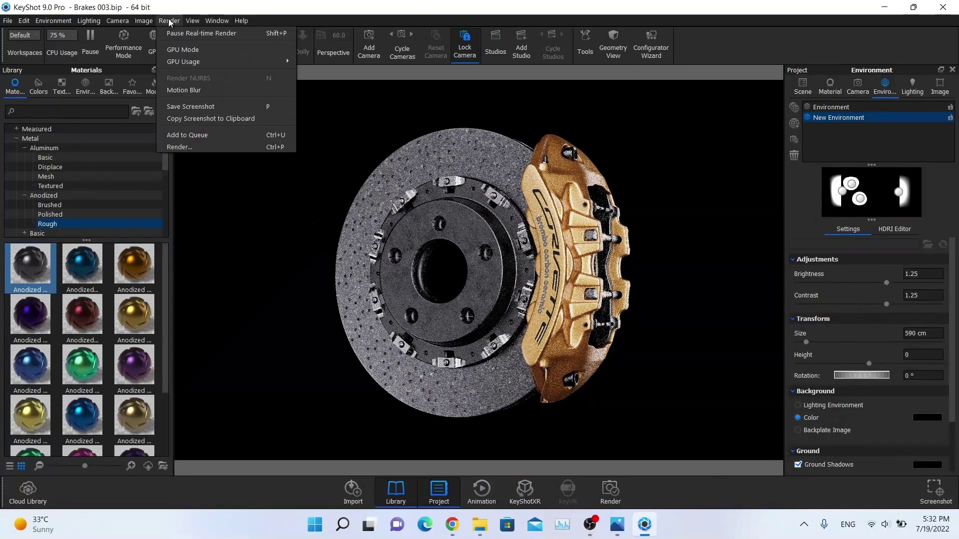
left_click(188, 148)
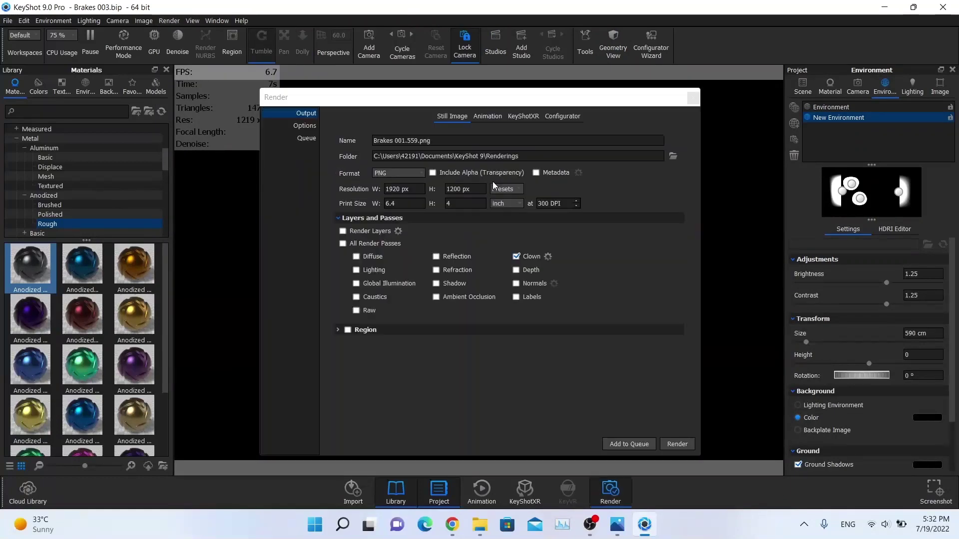
left_click(400, 173)
left_click(392, 185)
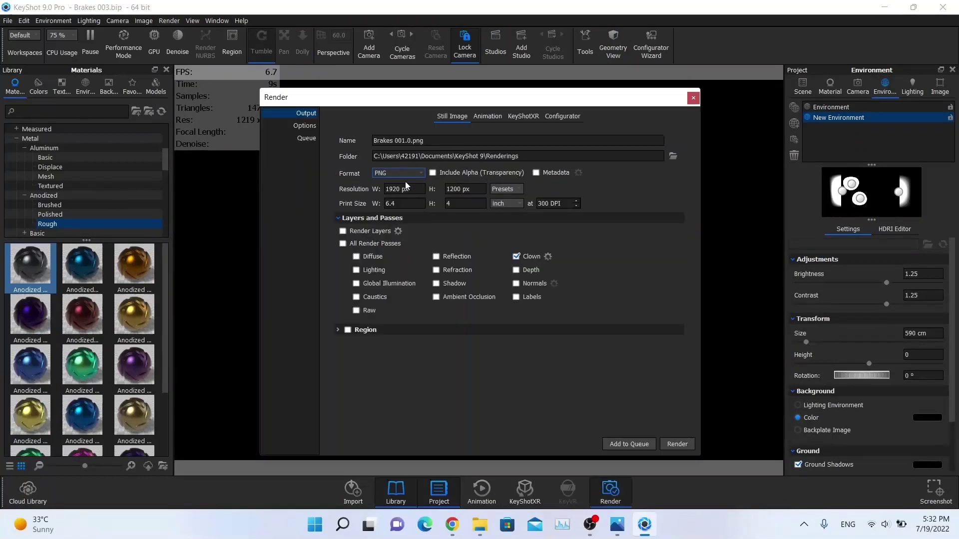
left_click(513, 190)
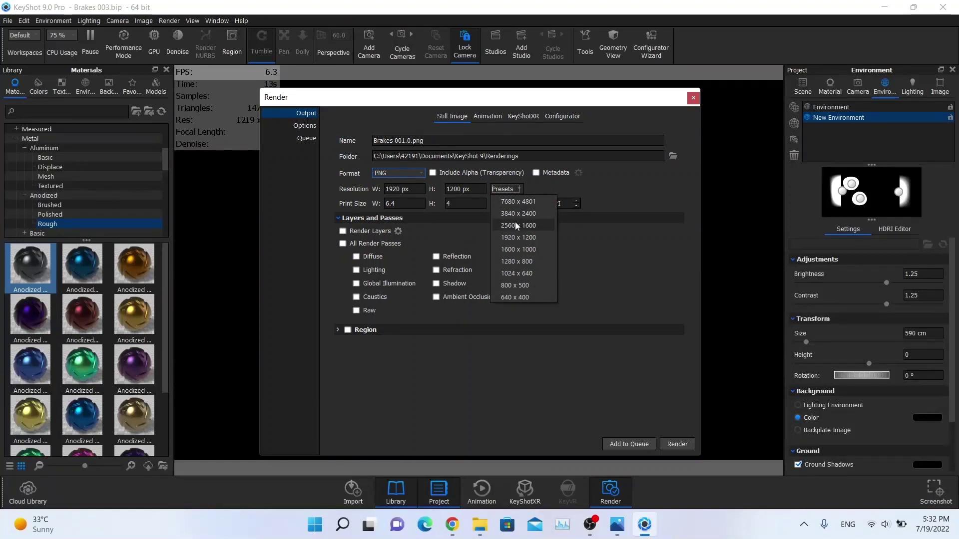
left_click(516, 225)
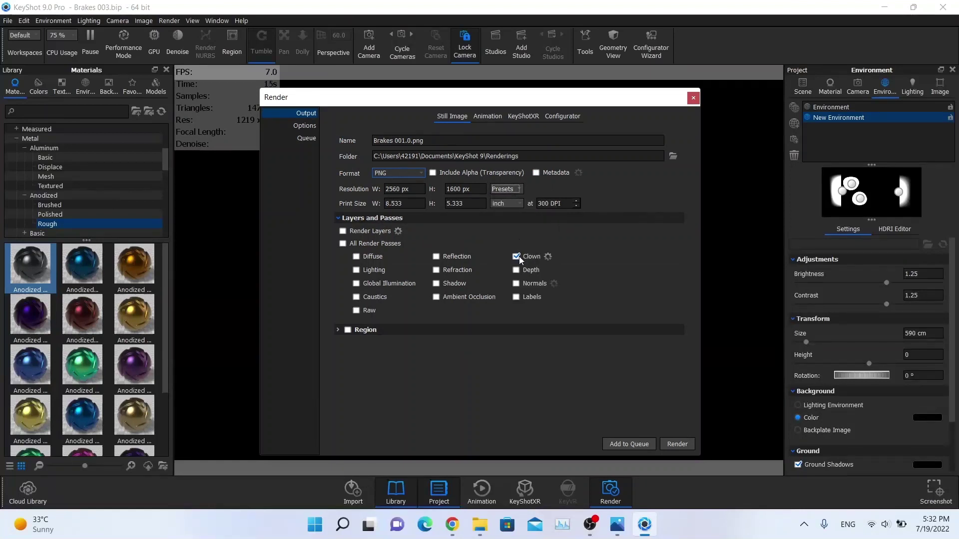
Set the render quality to 256 samples, 16 ray bounces, anti-aliasing 3 and global illumination 3, and close the render settings
left_click(310, 127)
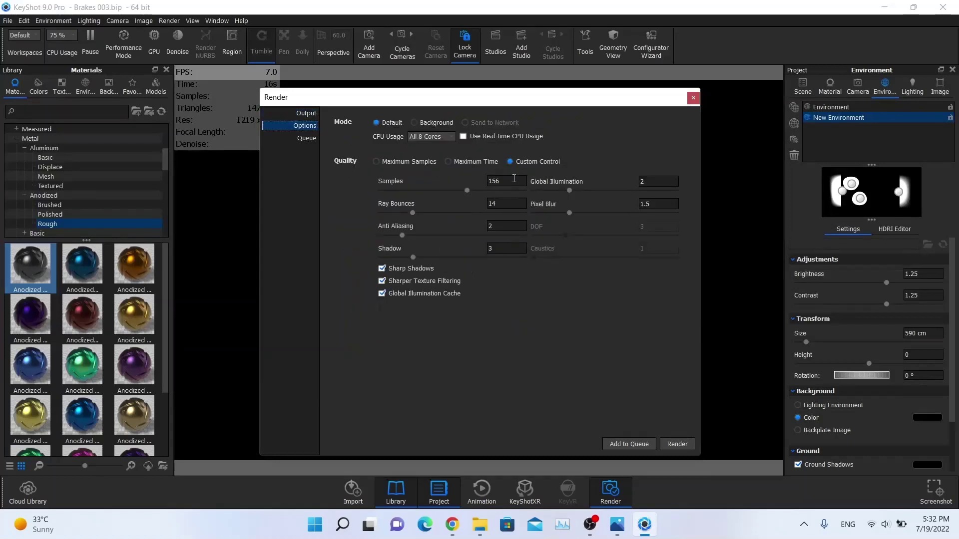
left_click_drag(513, 180, 432, 165)
type("6")
key("Tab")
type("16")
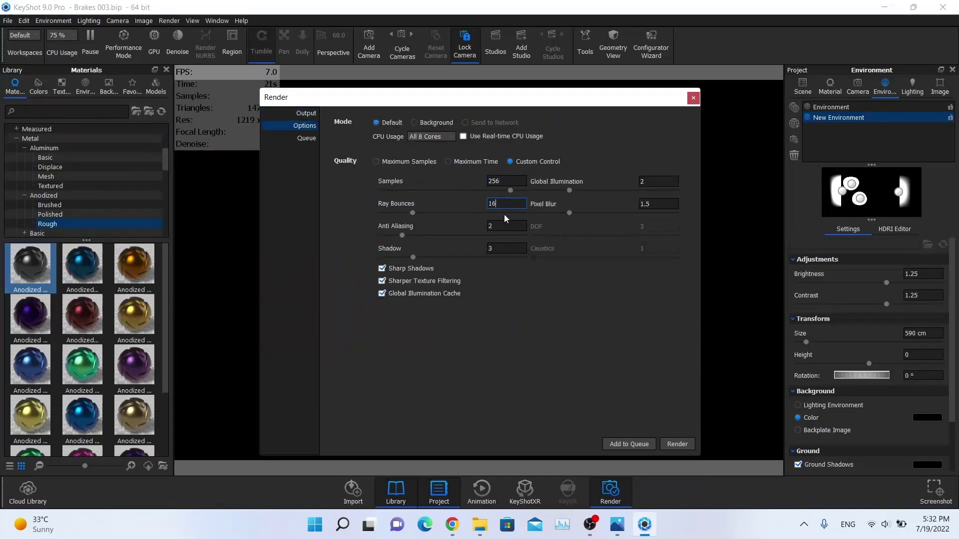
key("Tab")
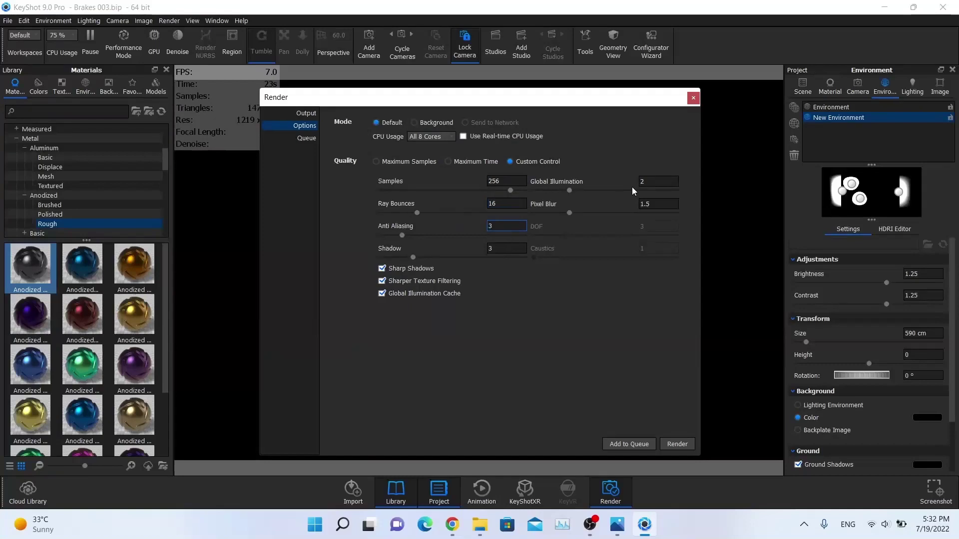
double_click(657, 181)
type("3")
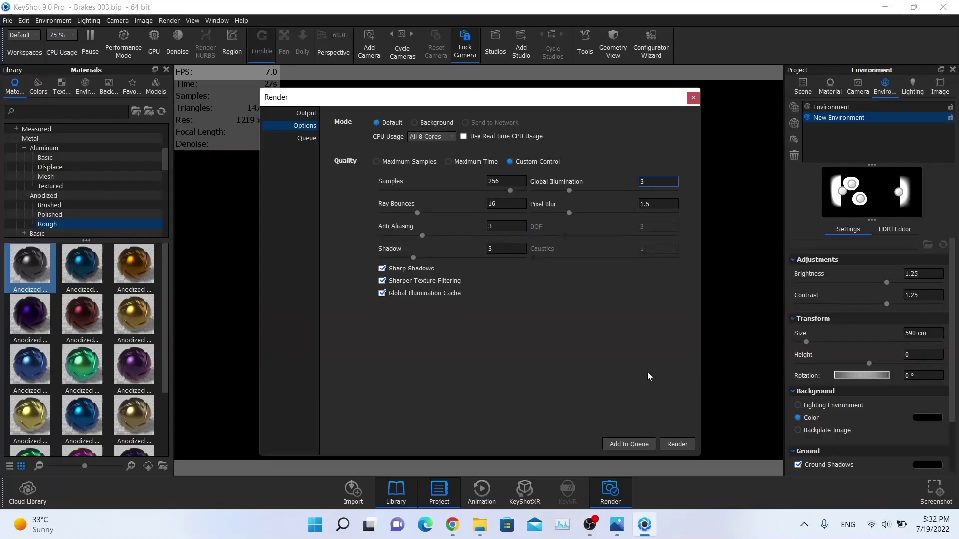
left_click(693, 98)
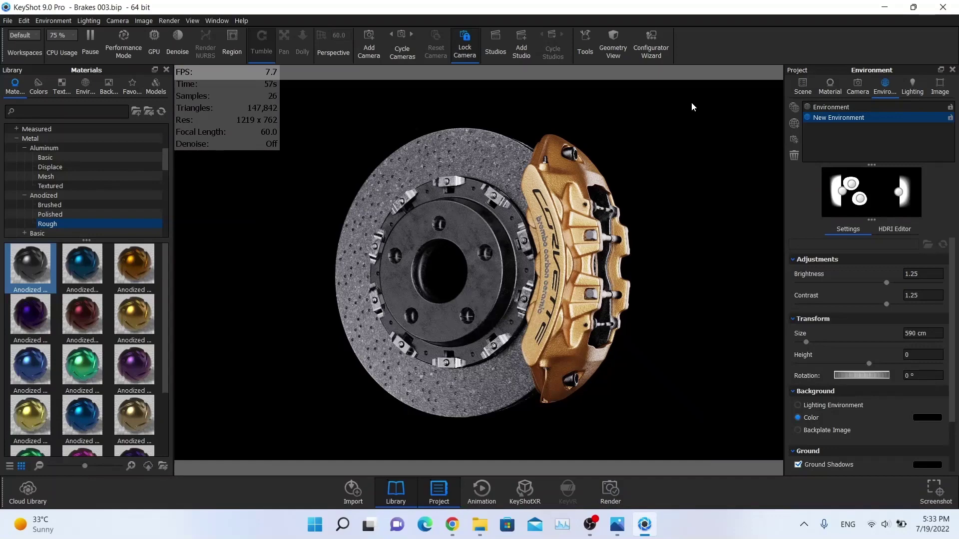
key("alt+Tab")
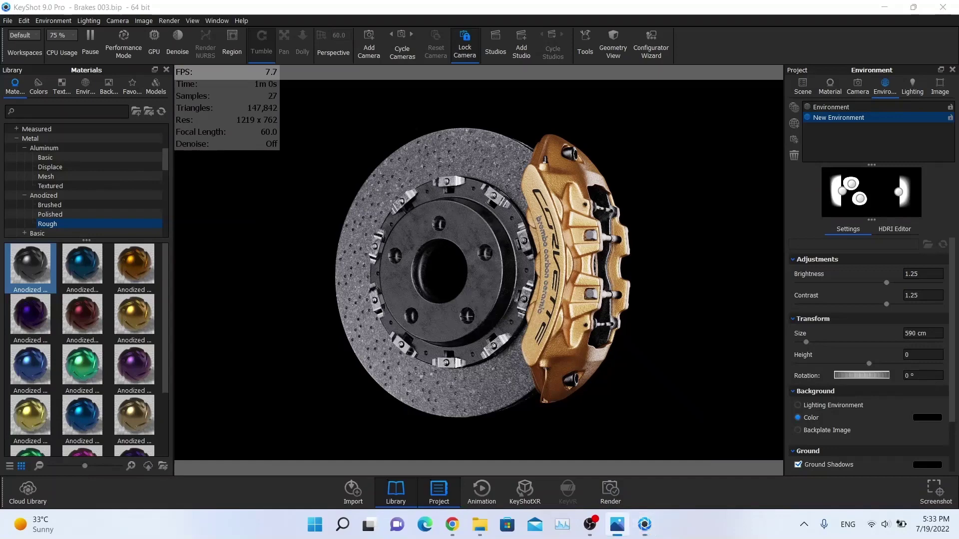